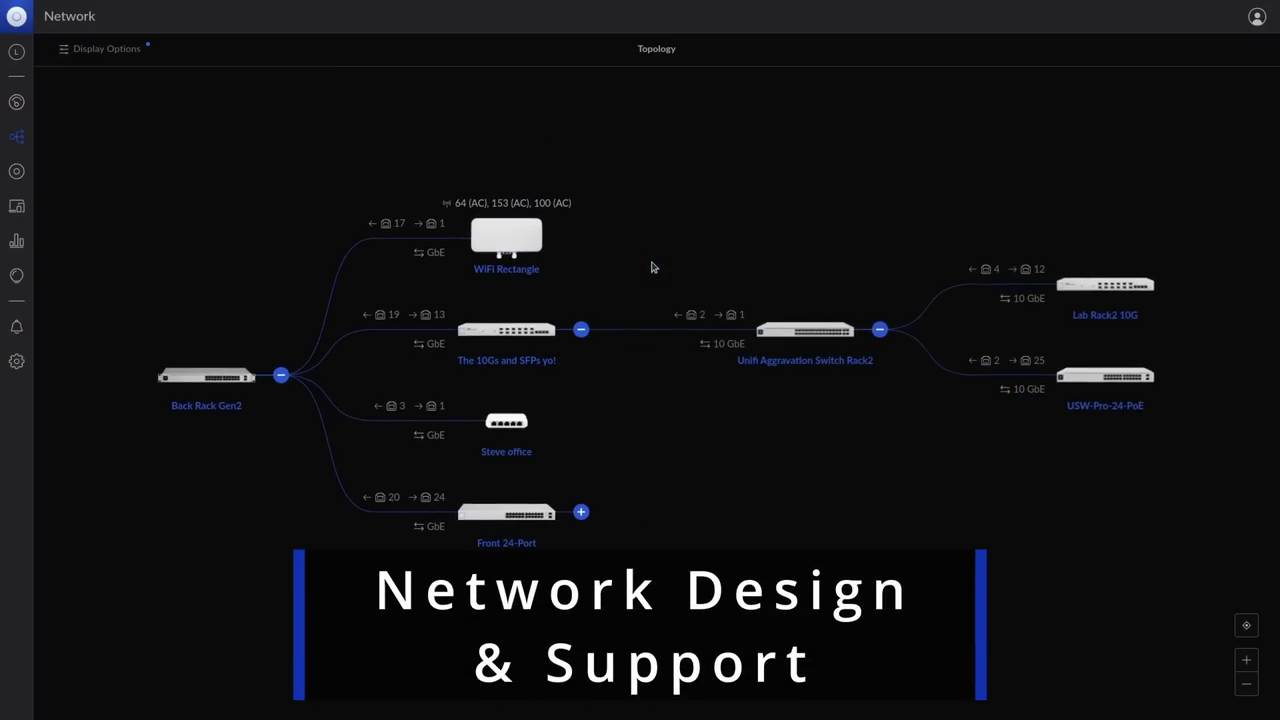
Step: Expand the switches under Front 24-Port, then view WIN10LAB's drive C volume and network adapters
click(581, 512)
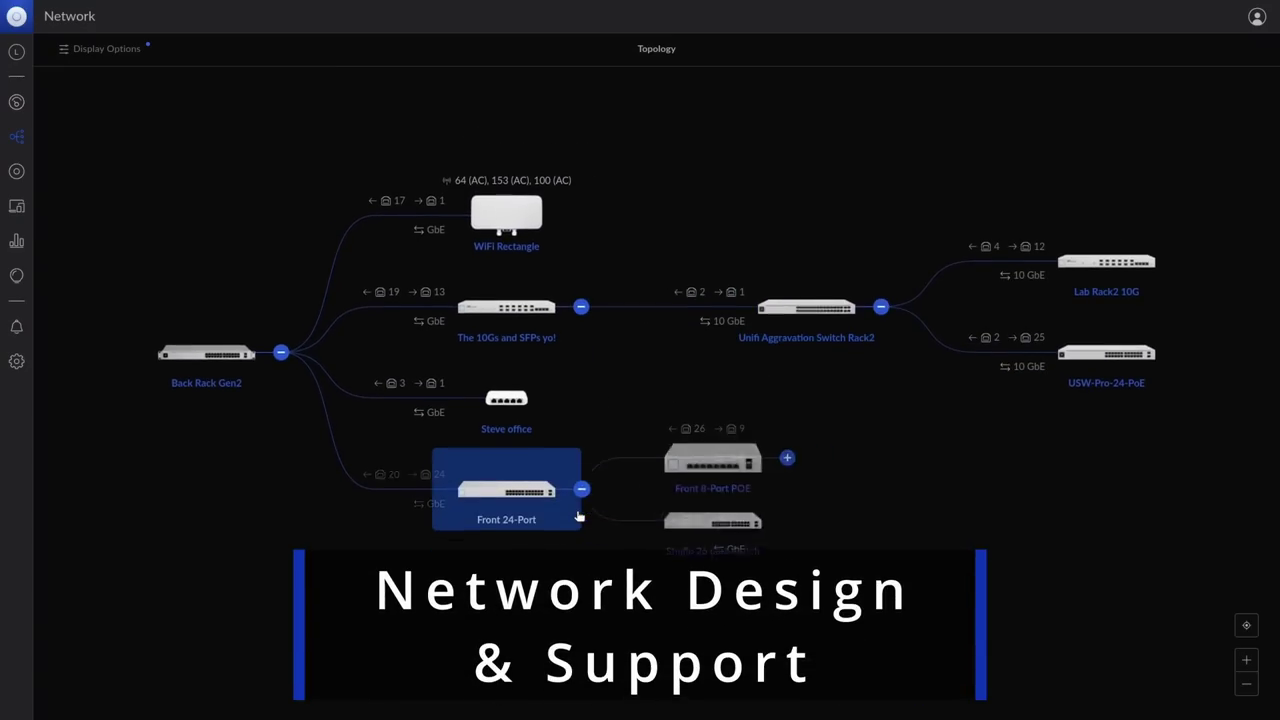
click(186, 200)
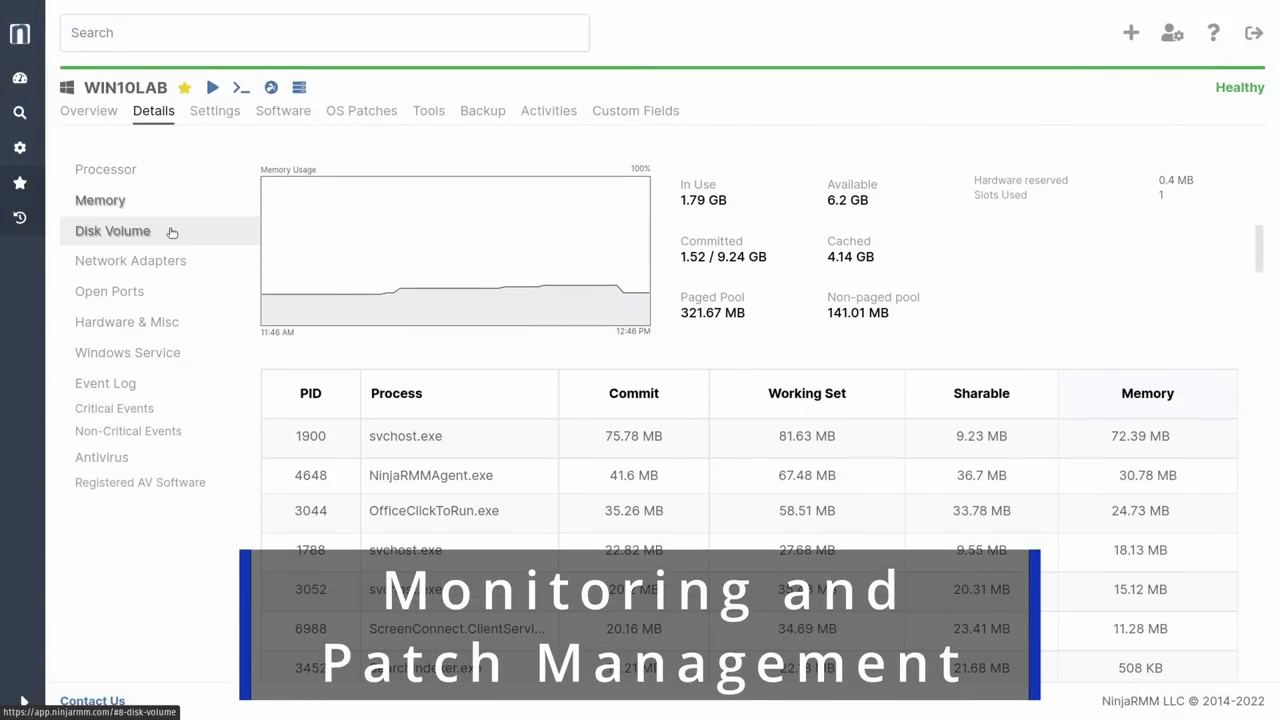
click(172, 232)
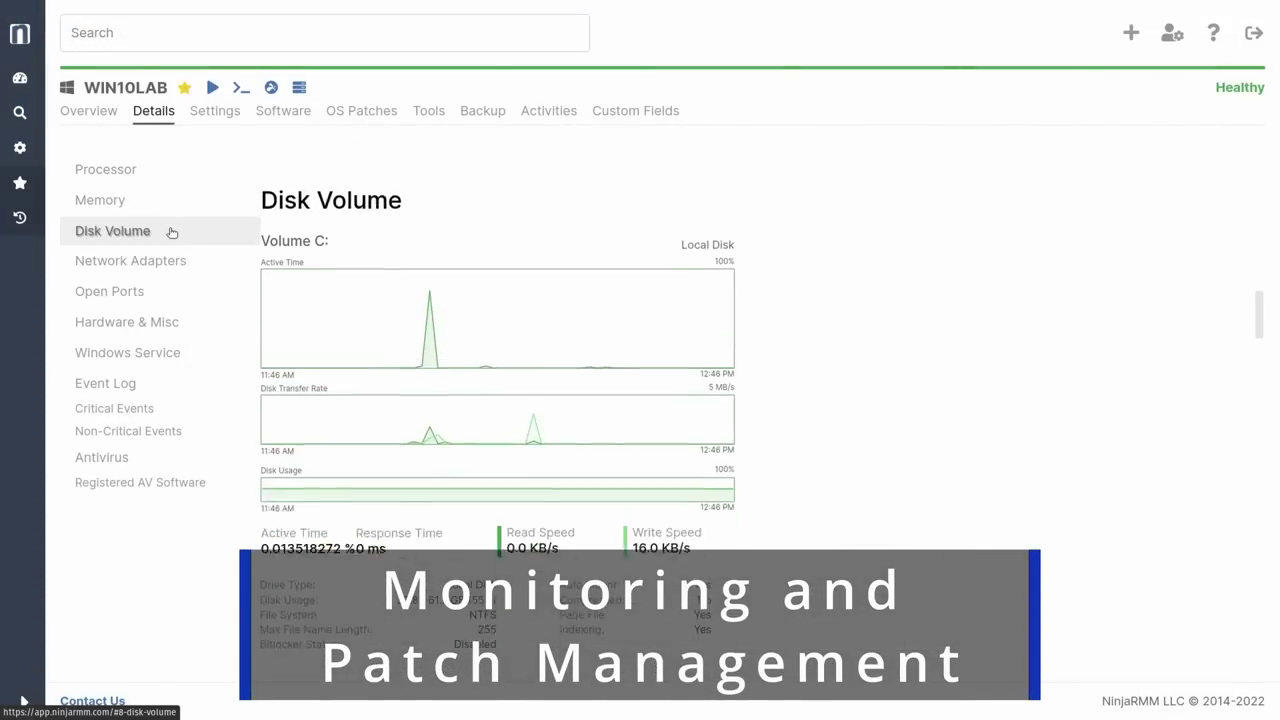
click(170, 258)
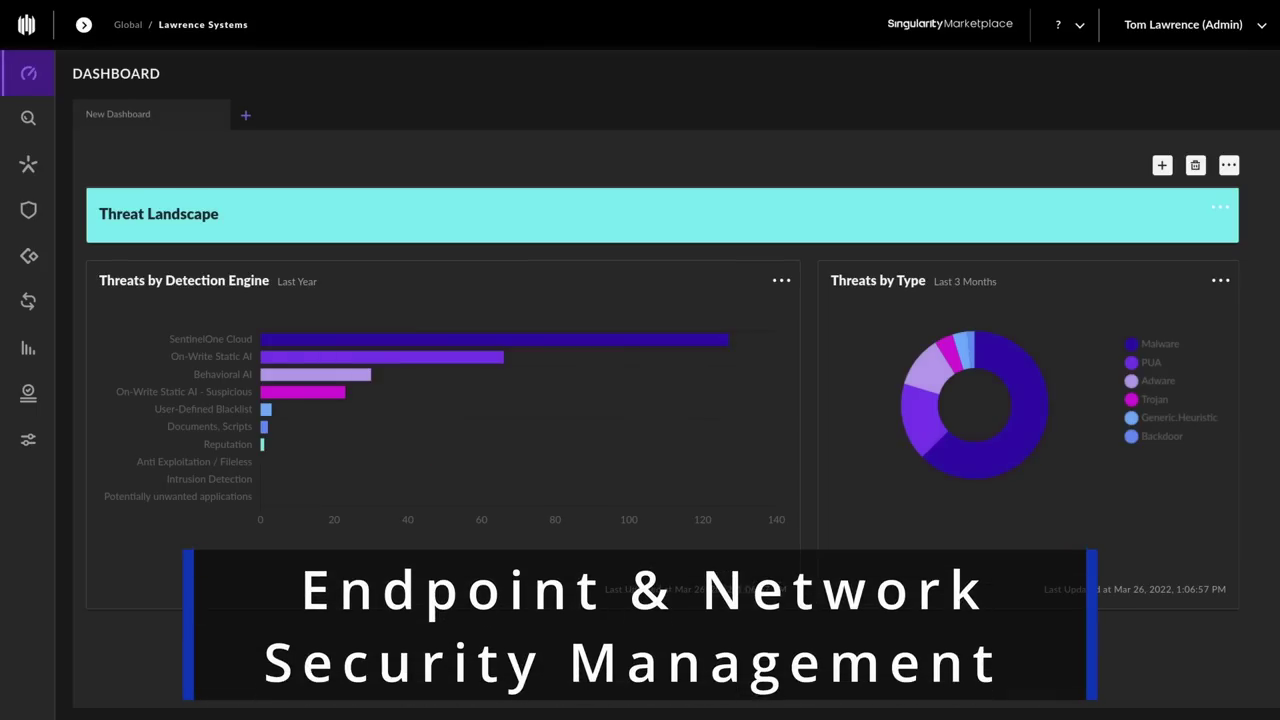
mouse_move(561, 337)
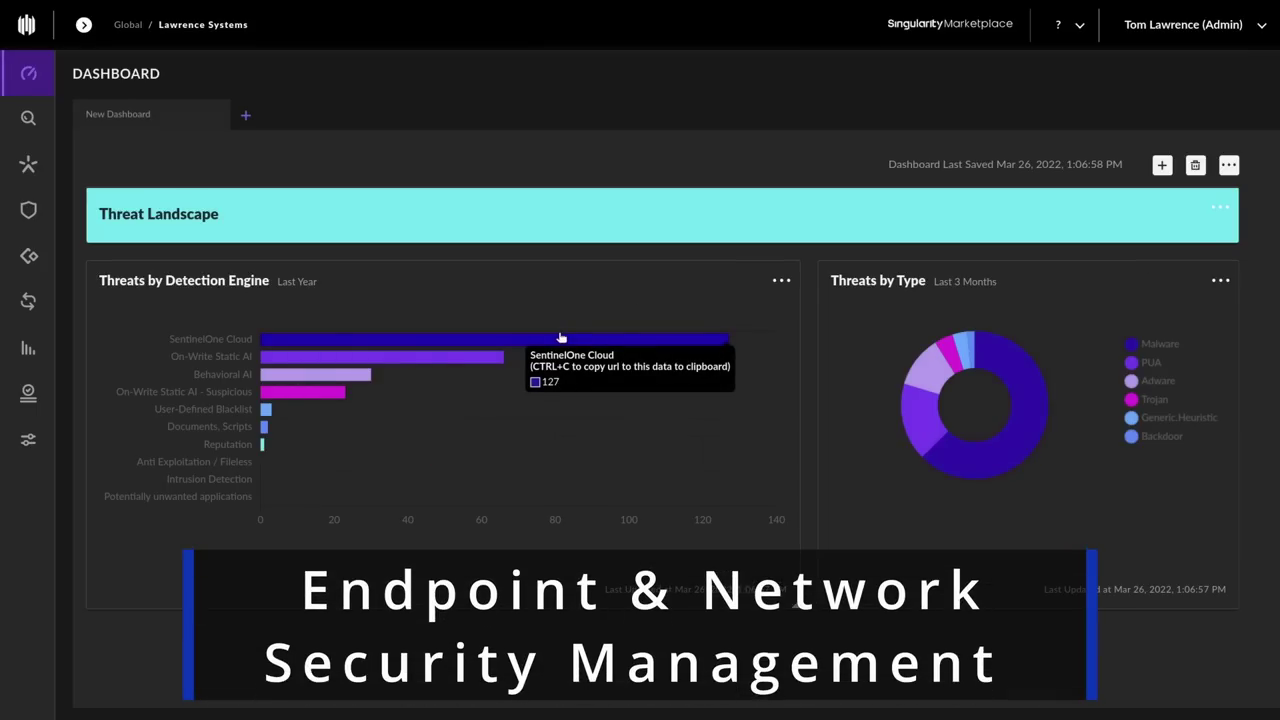
mouse_move(486, 361)
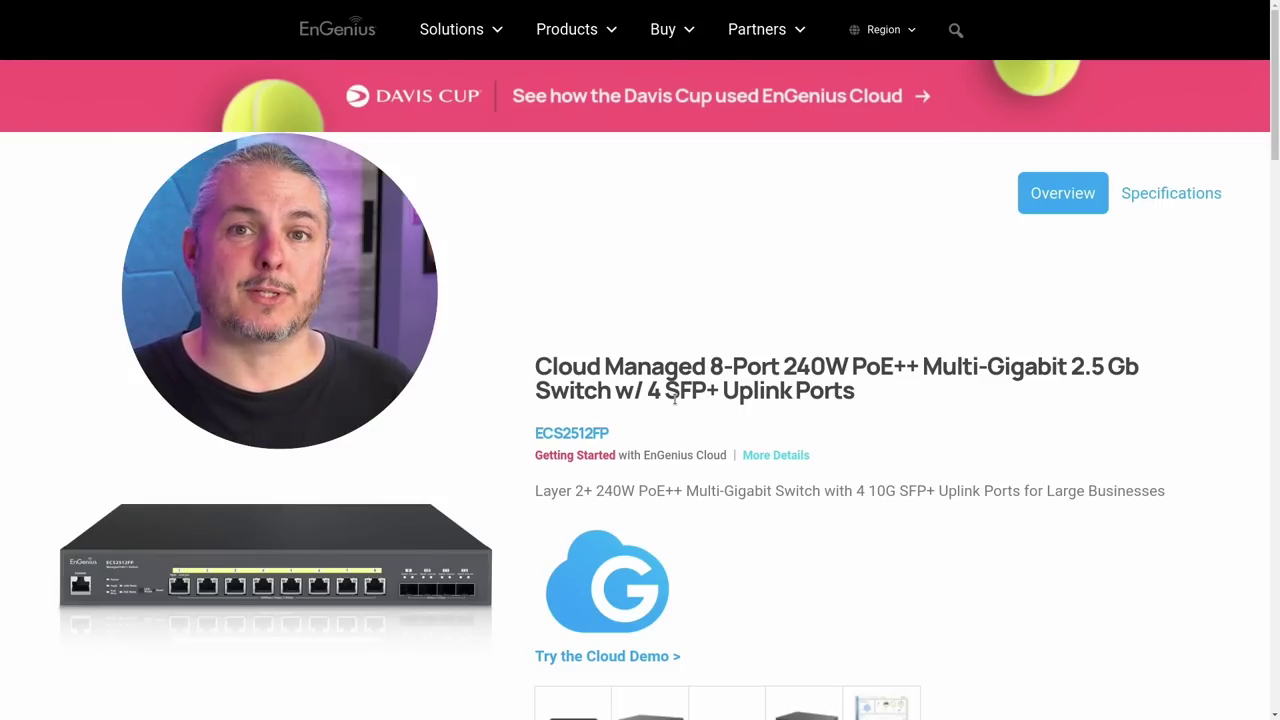
Step: Open the ECS2512FP photo gallery and advance three images to photo 4 of 5
drag(710, 366, 532, 352)
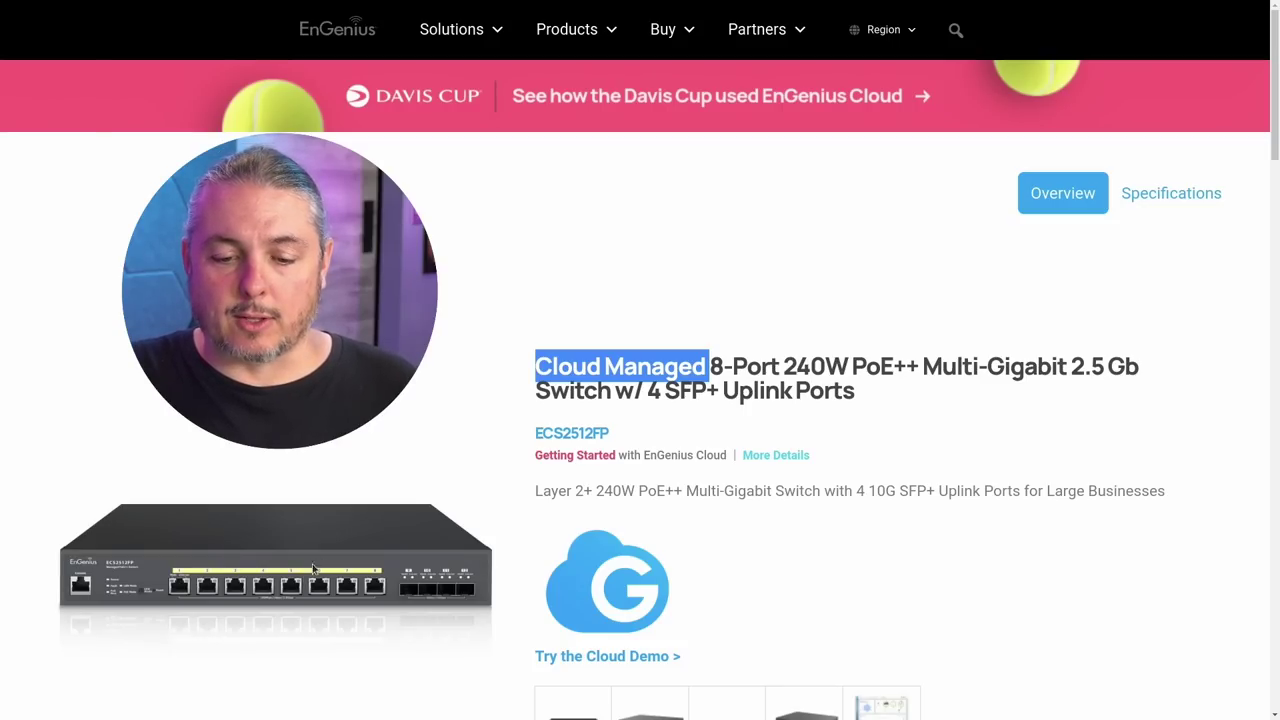
scroll(518, 477, down, 1)
click(572, 685)
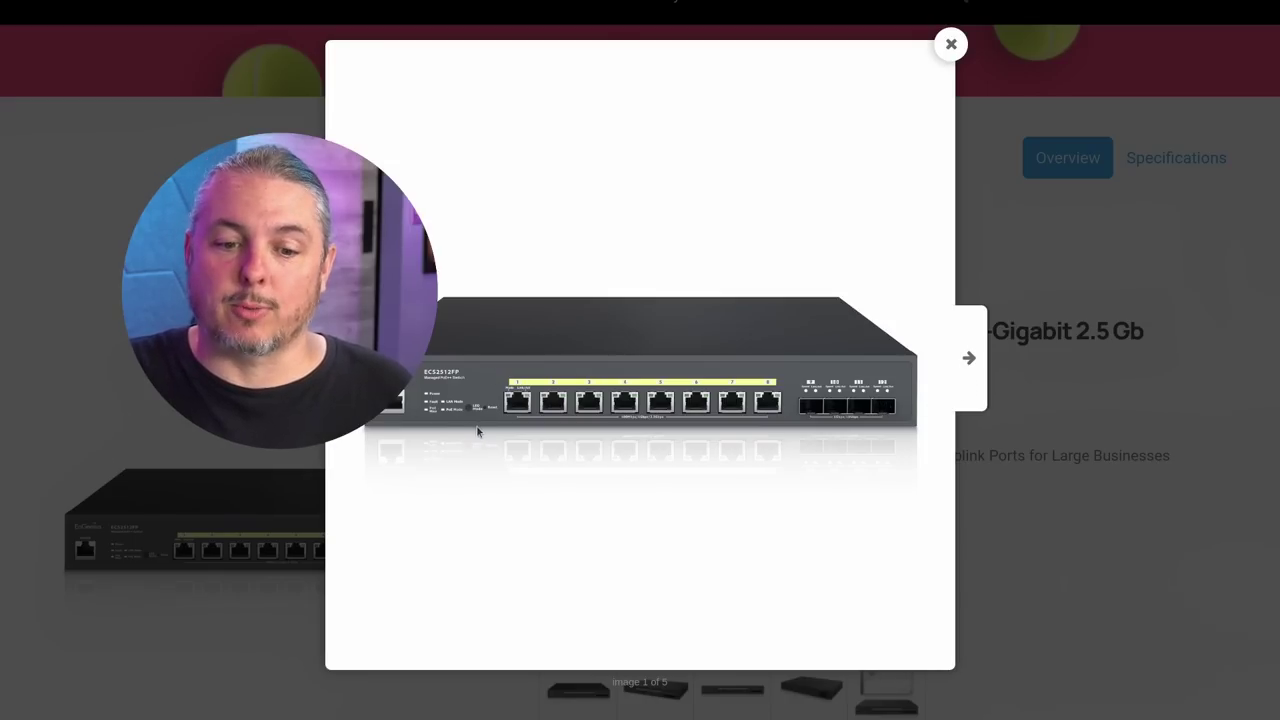
click(971, 356)
click(972, 356)
click(972, 356)
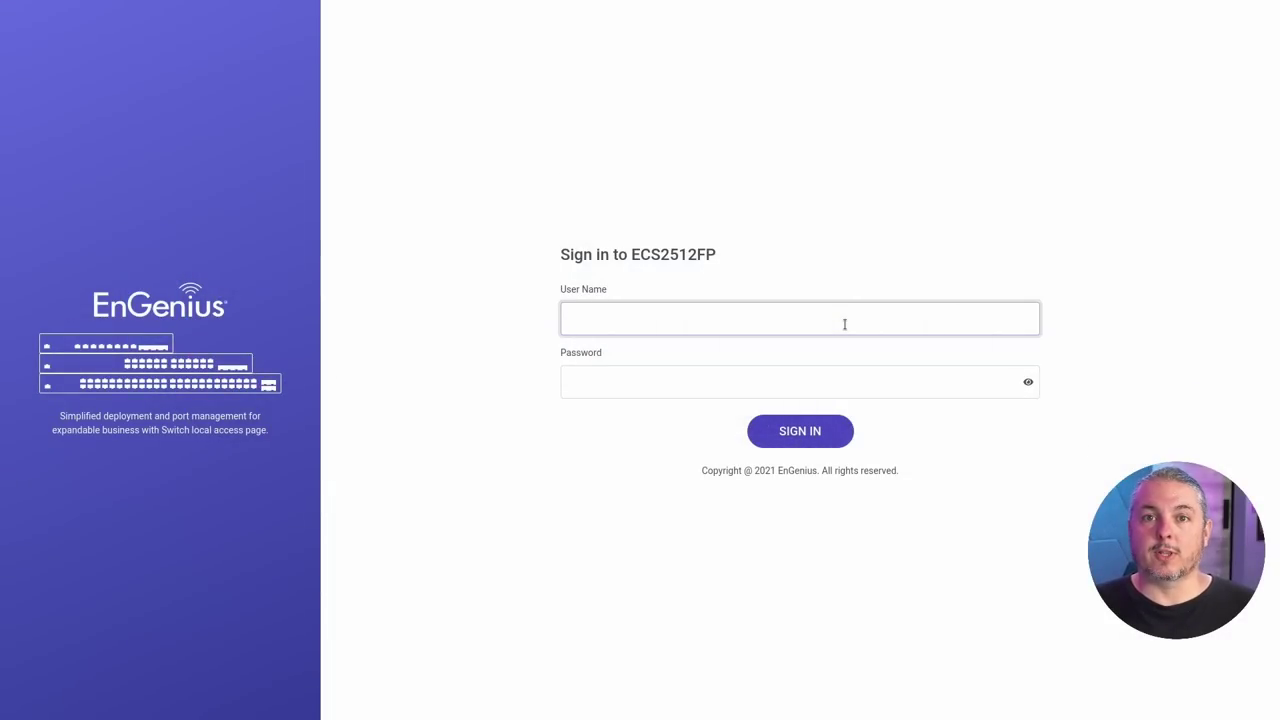
Step: Sign in to the switch with the admin username and password
text(admin)
key(Tab)
text(password)
key(Return)
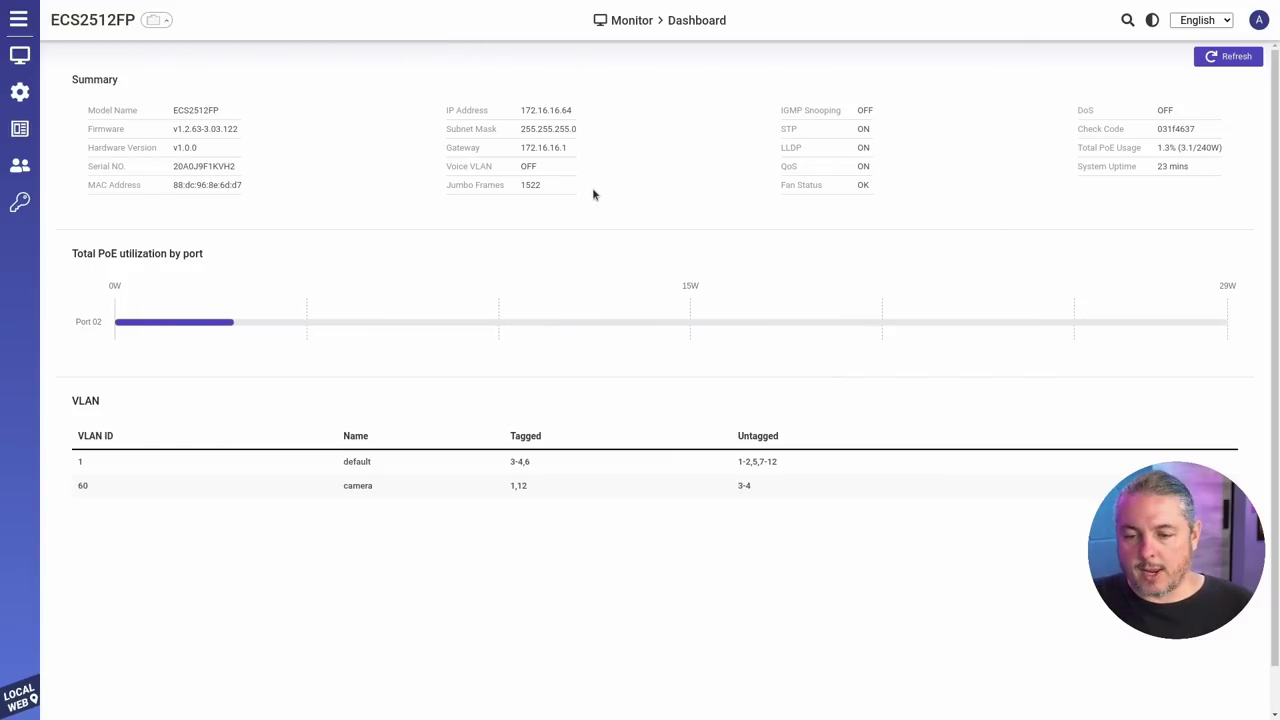
Step: Zoom in and scroll through the dashboard's summary, PoE usage and VLAN table
key(ctrl+plus)
key(ctrl+plus)
key(ctrl+plus)
key(ctrl+plus)
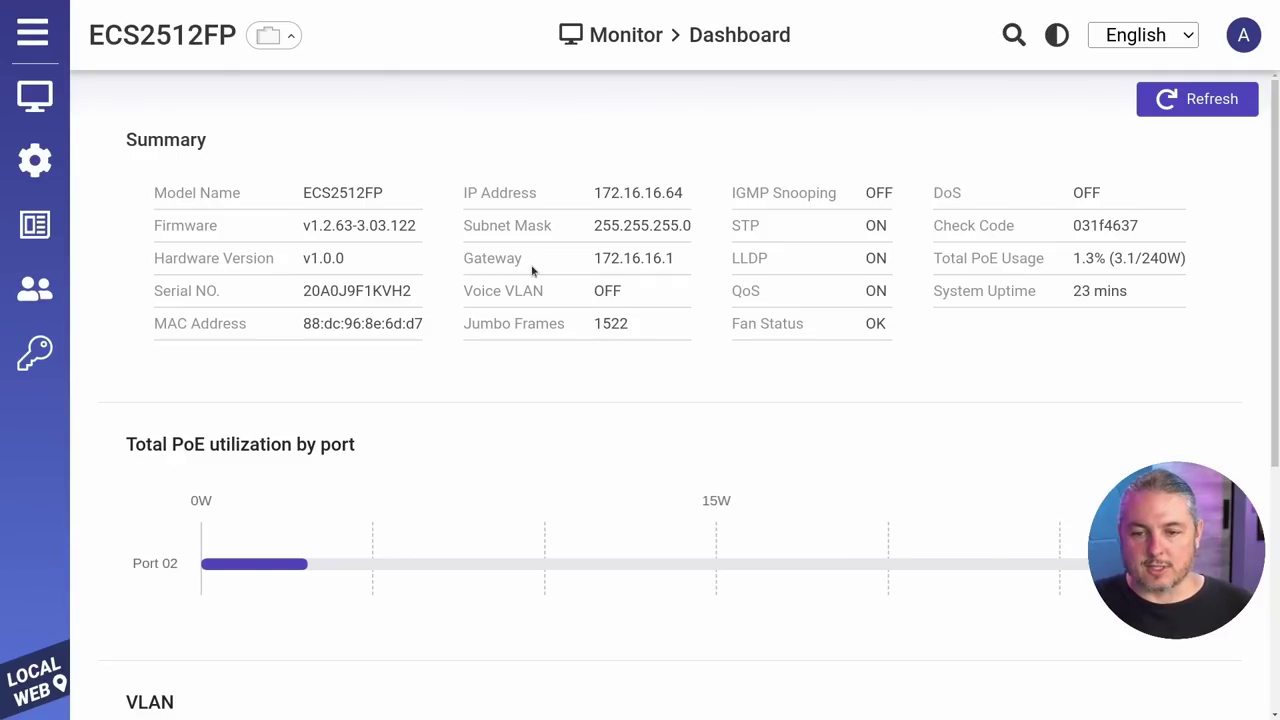
scroll(540, 280, down, 3)
mouse_move(243, 280)
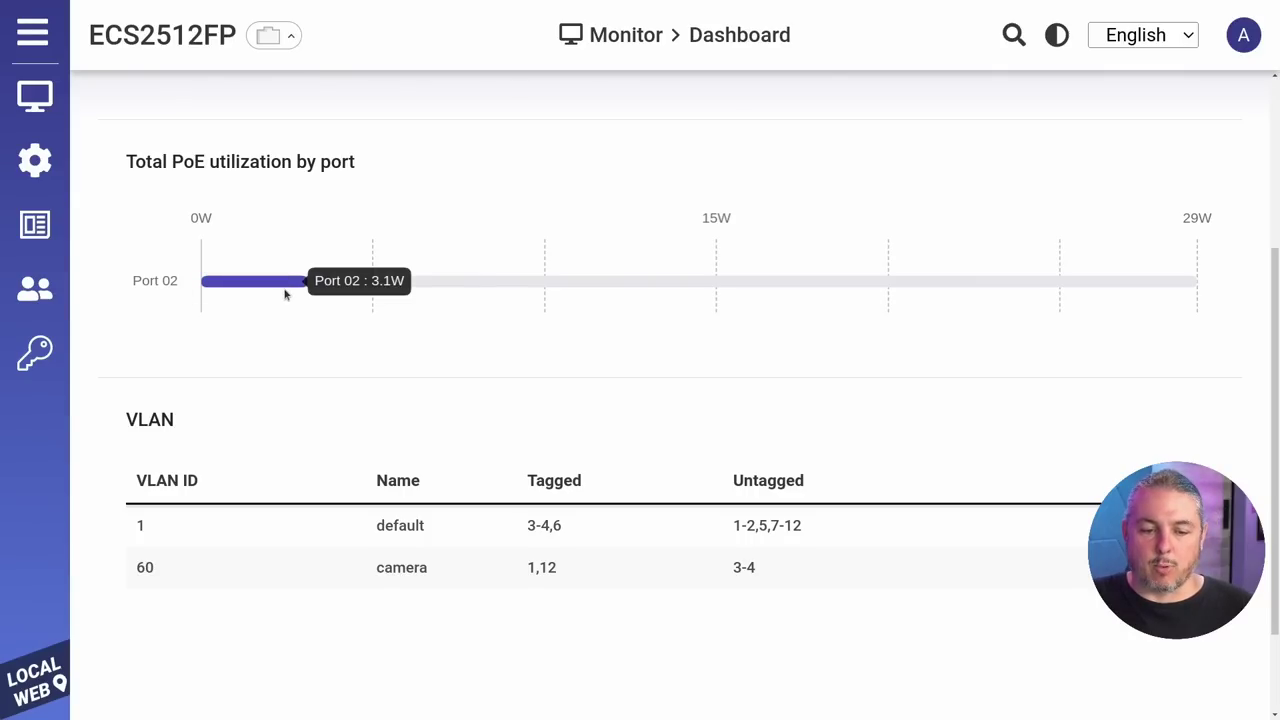
scroll(377, 289, down, 2)
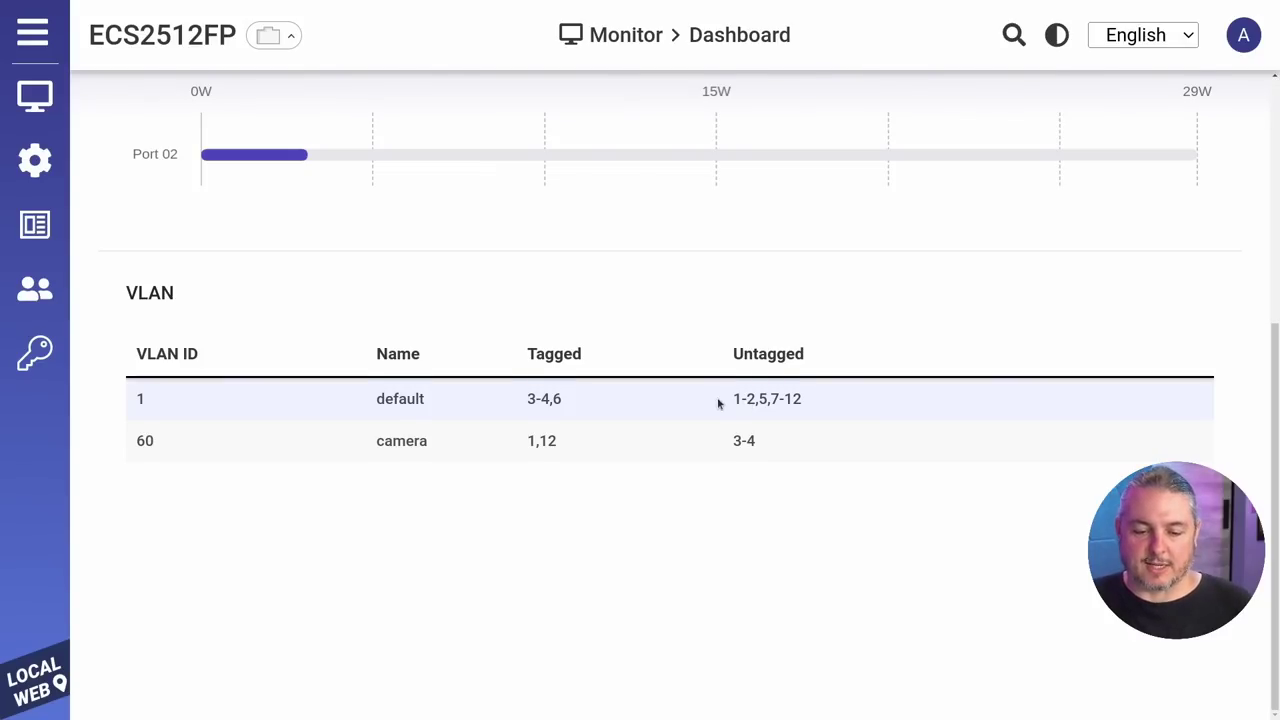
scroll(714, 403, up, 5)
Step: Open System Settings and look over the System Name, Location and Contact fields
mouse_move(35, 160)
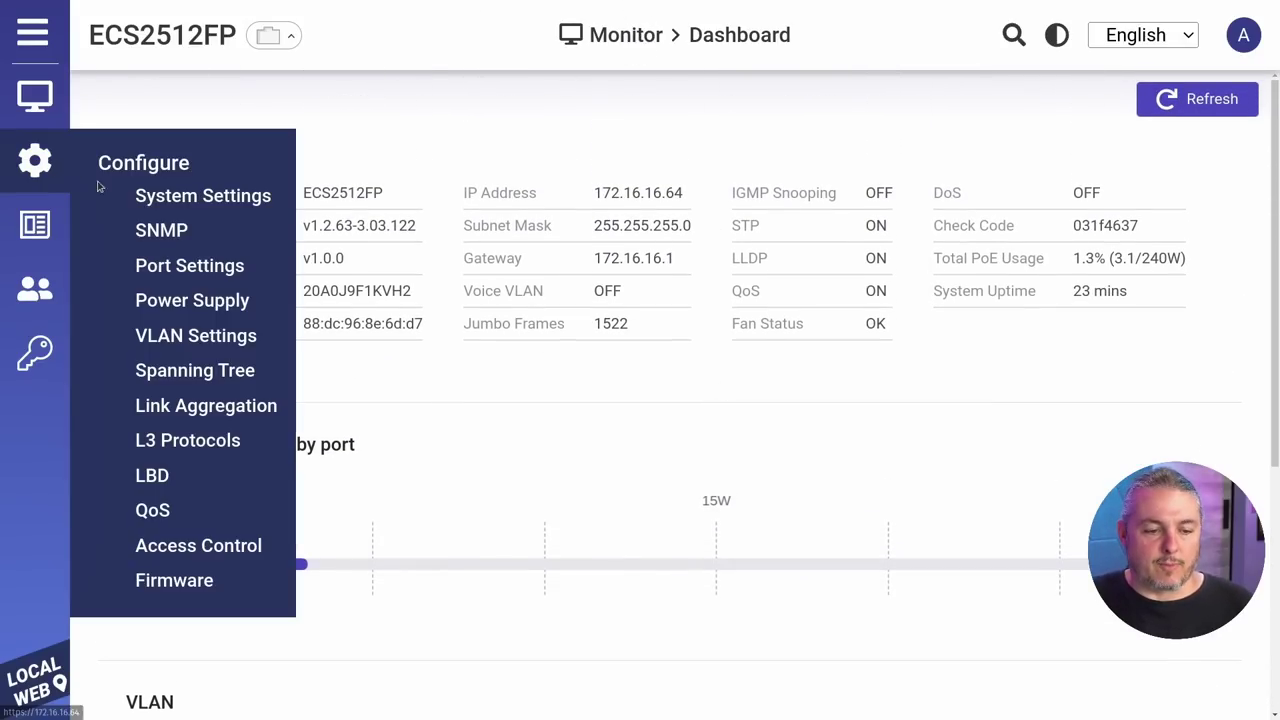
click(120, 196)
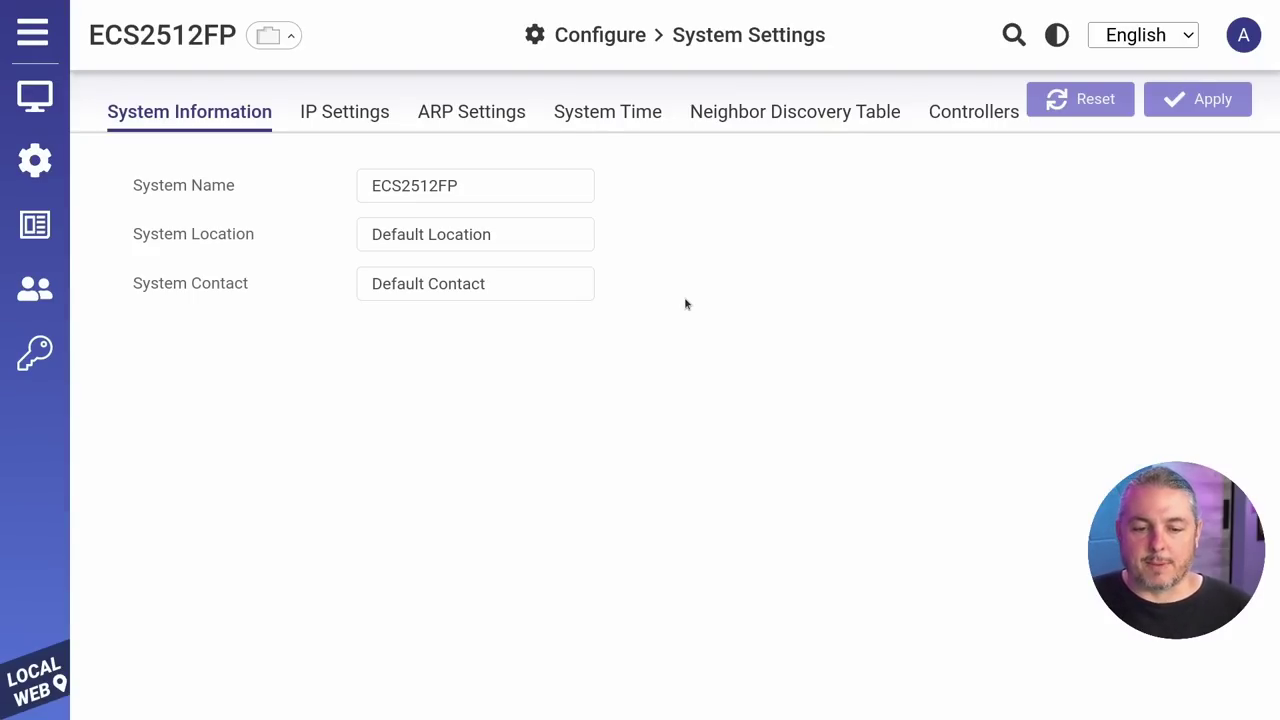
click(524, 176)
click(522, 232)
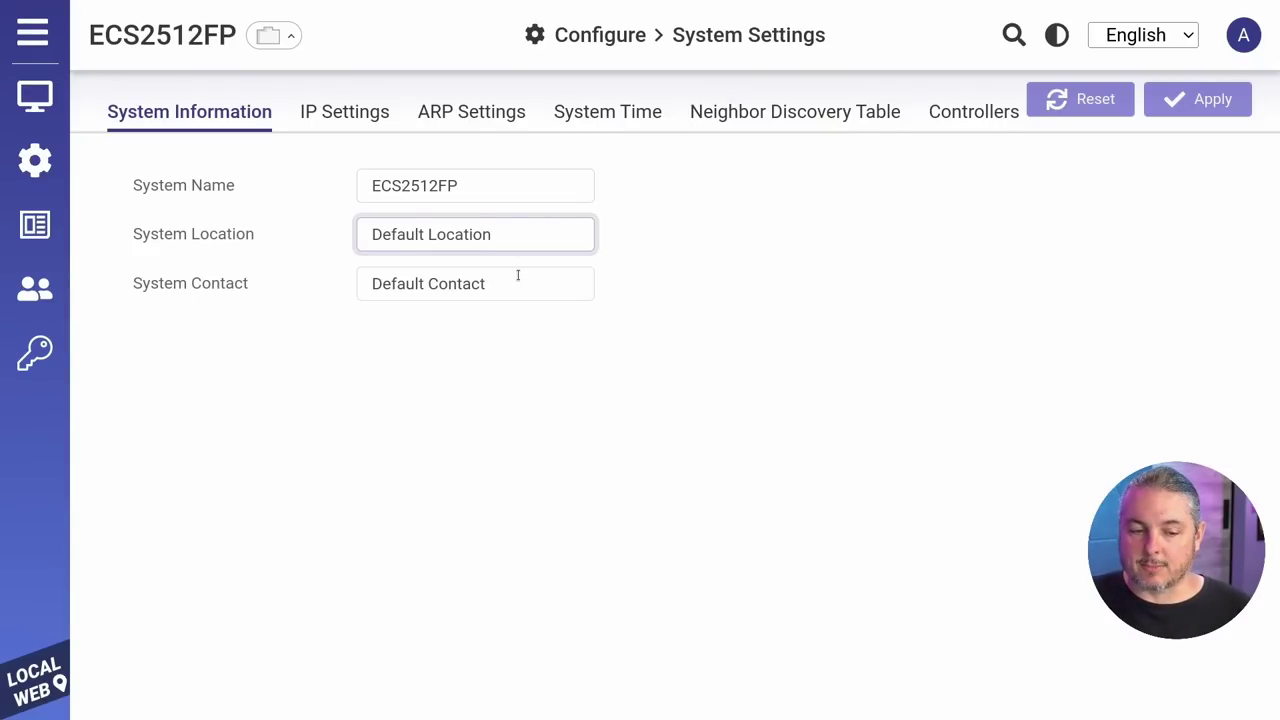
click(517, 276)
Step: Check IP Settings, leaving the management VLAN at 1 (default)
click(362, 113)
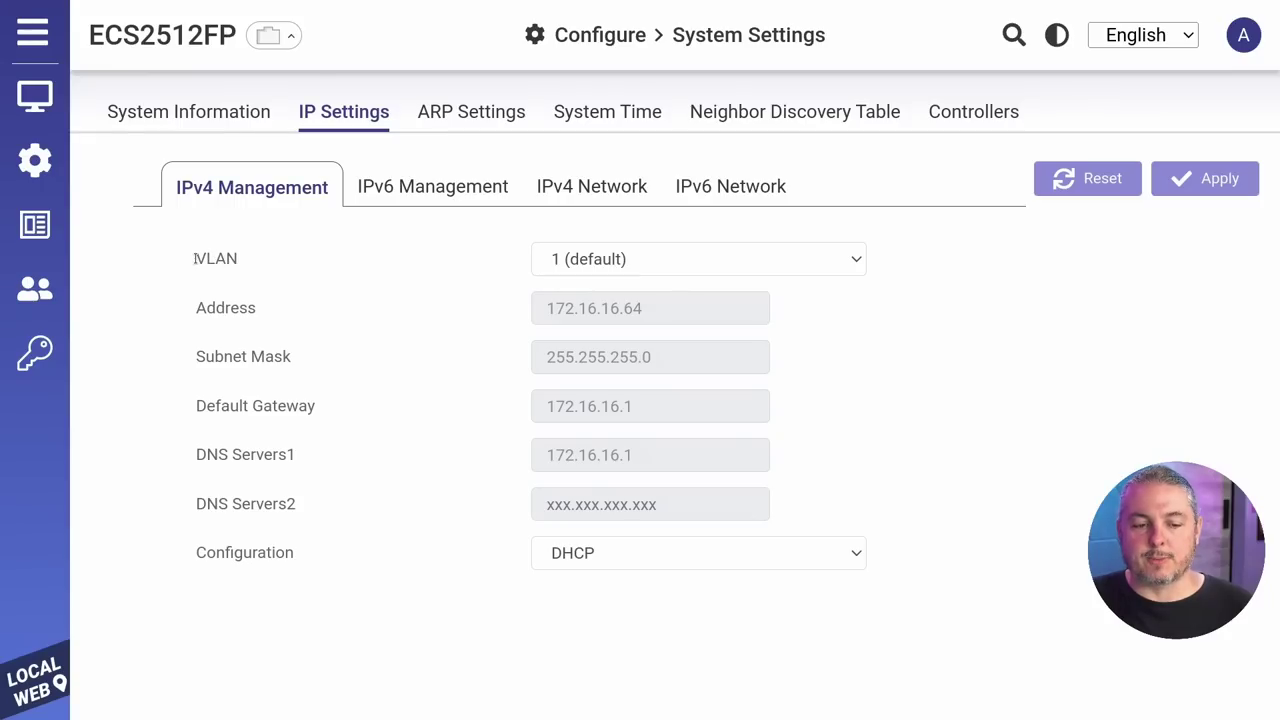
drag(193, 256, 270, 259)
click(588, 259)
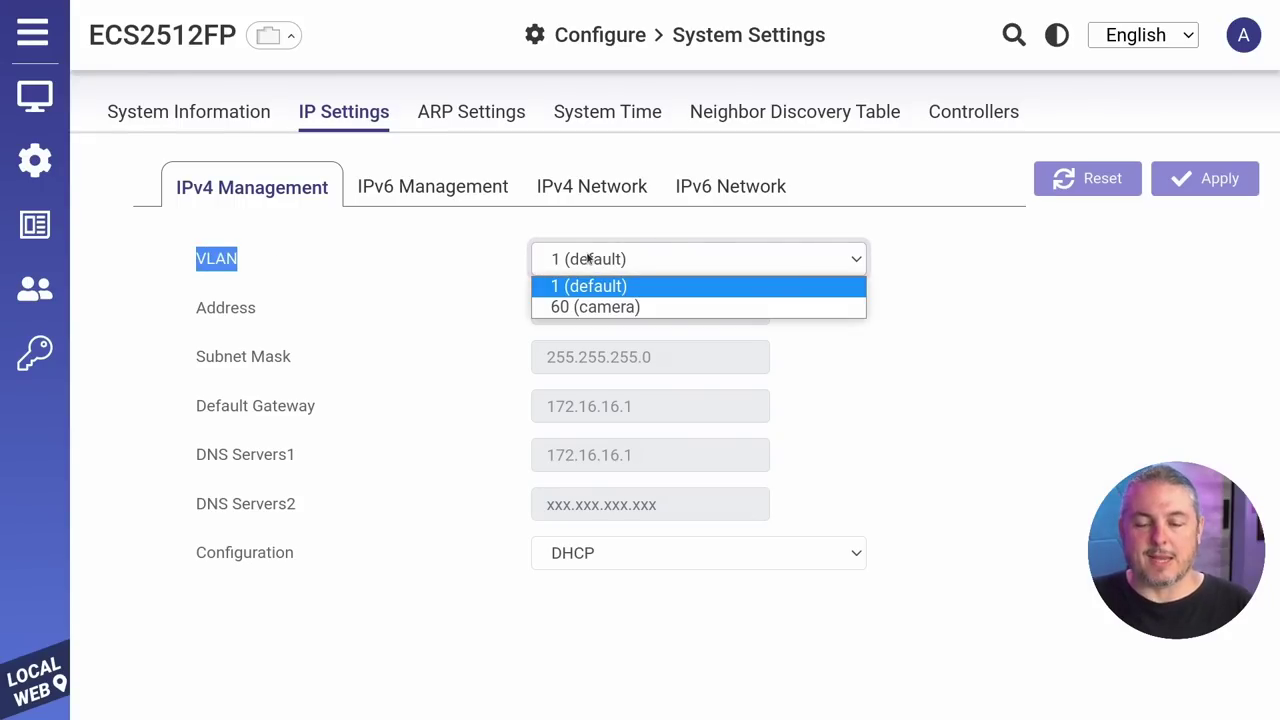
click(586, 259)
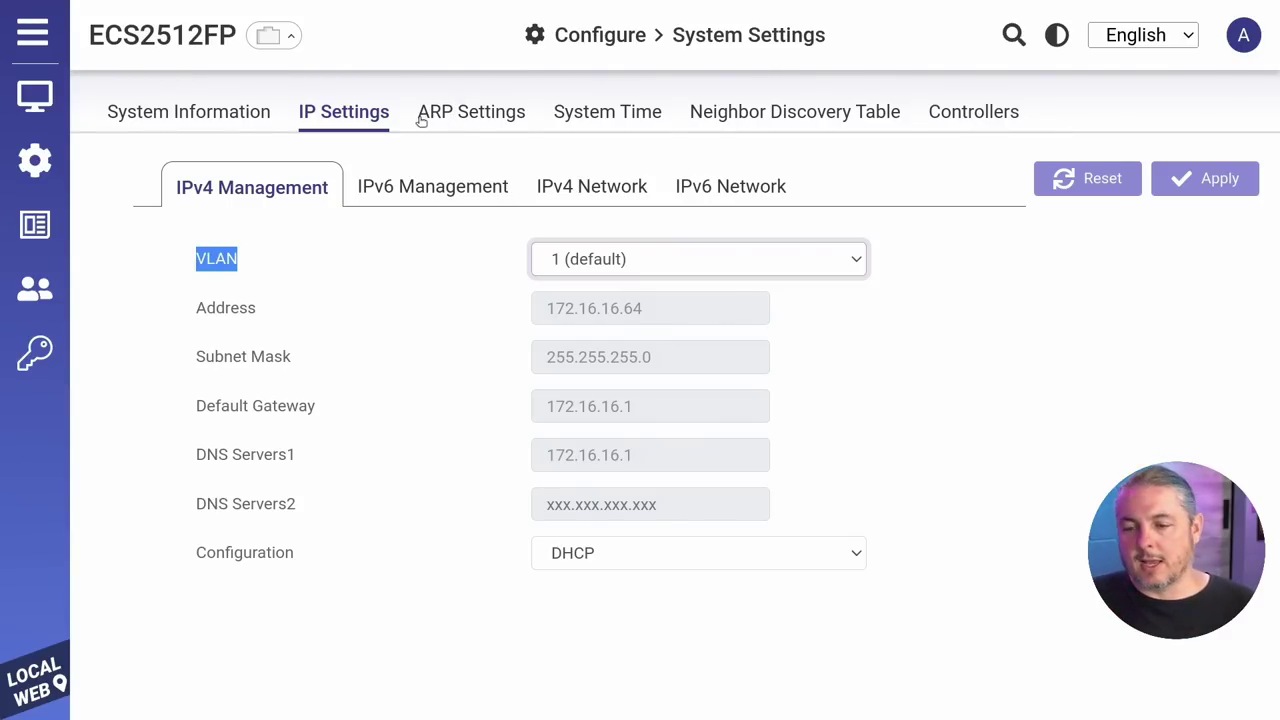
Step: Review the ARP Settings and System Time pages
click(480, 118)
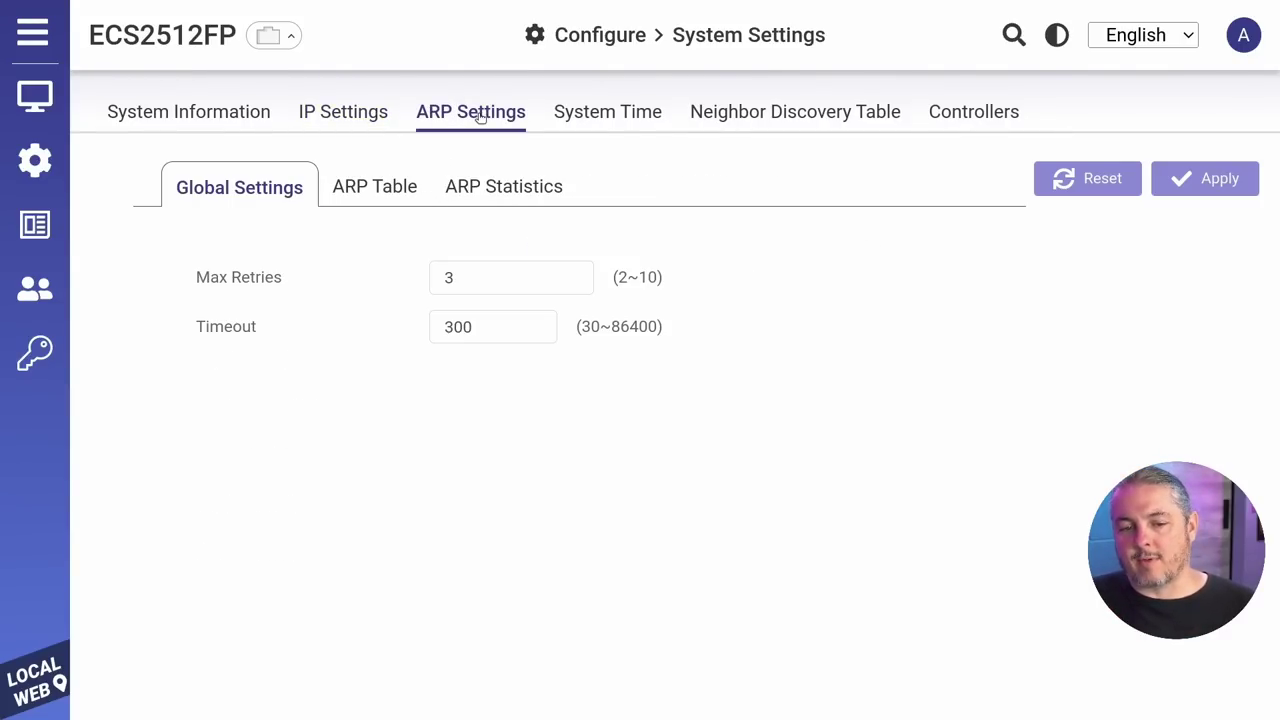
click(583, 118)
scroll(652, 290, down, 1)
scroll(652, 290, down, 1)
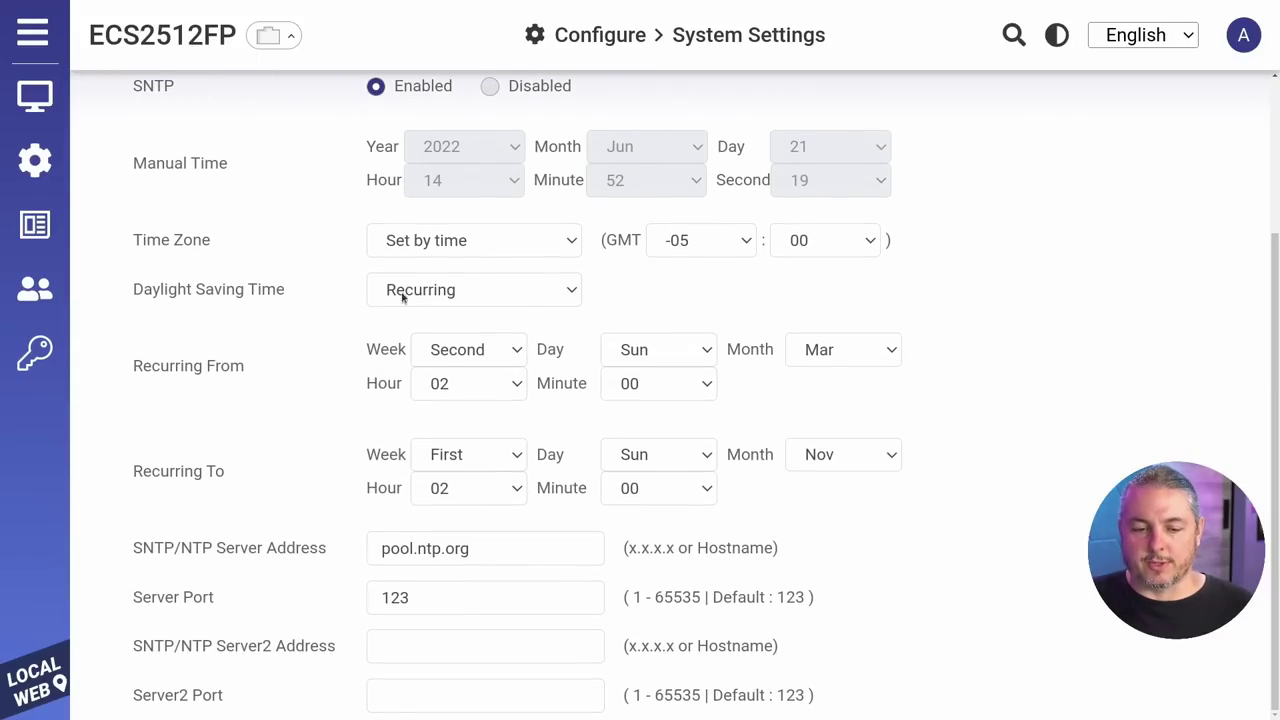
drag(130, 549, 329, 543)
scroll(688, 251, up, 2)
Step: View the Neighbor Discovery Table and Controllers tabs, then return to System Information
click(800, 120)
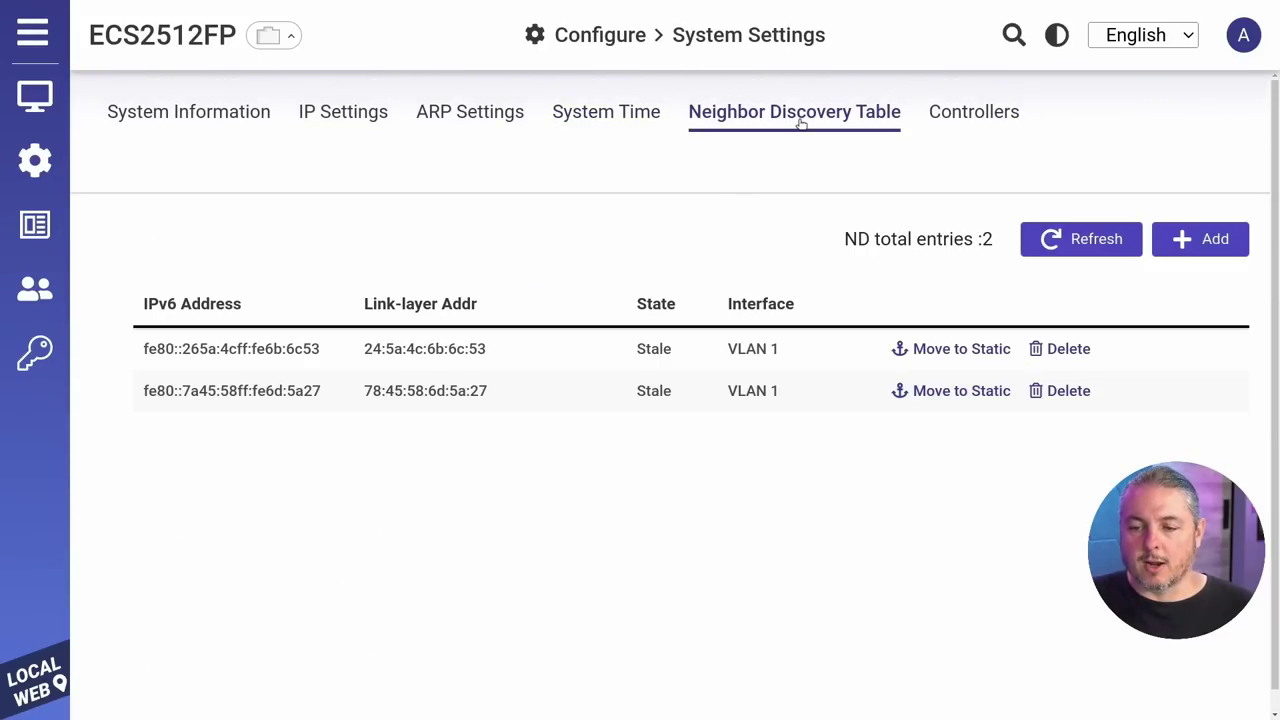
click(966, 118)
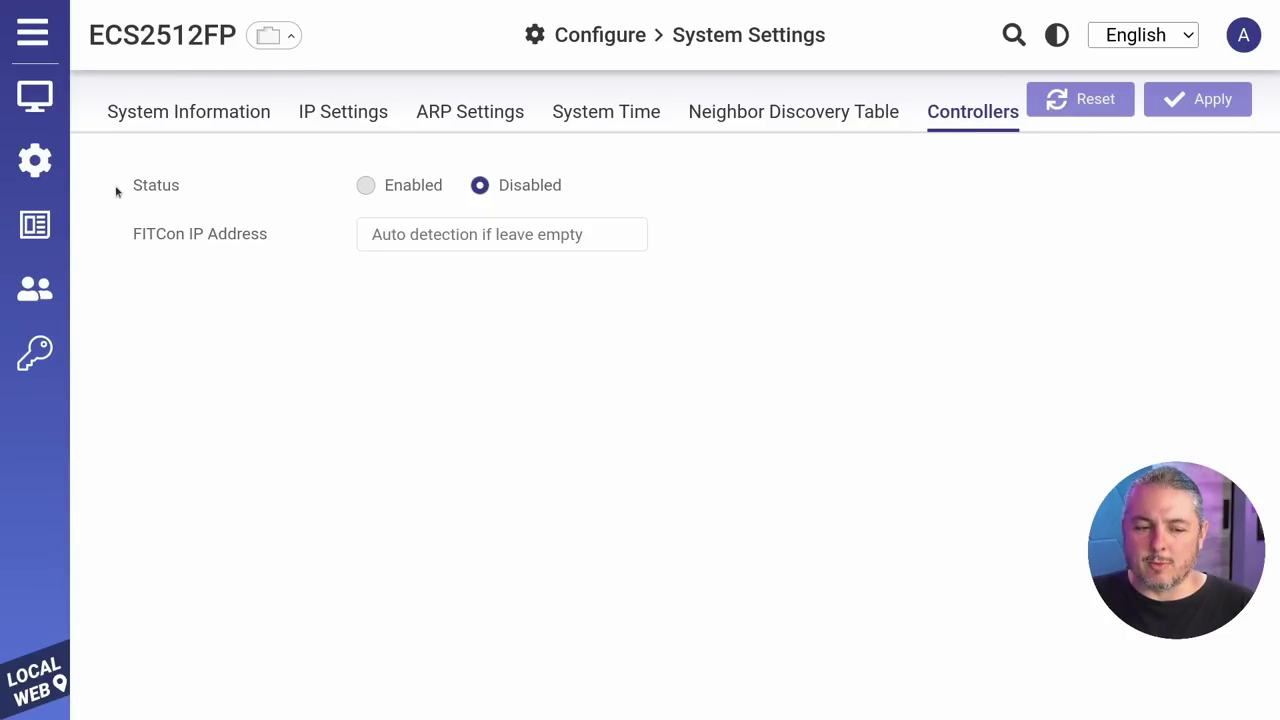
drag(133, 241, 294, 251)
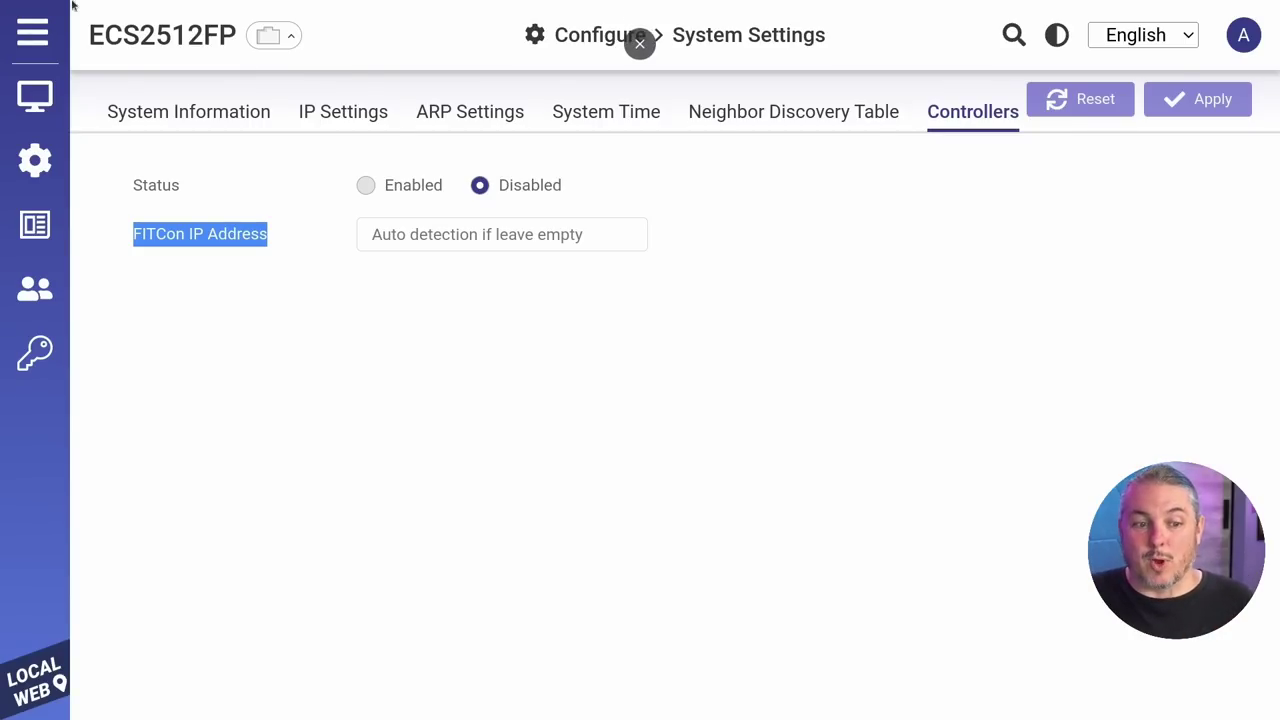
click(179, 116)
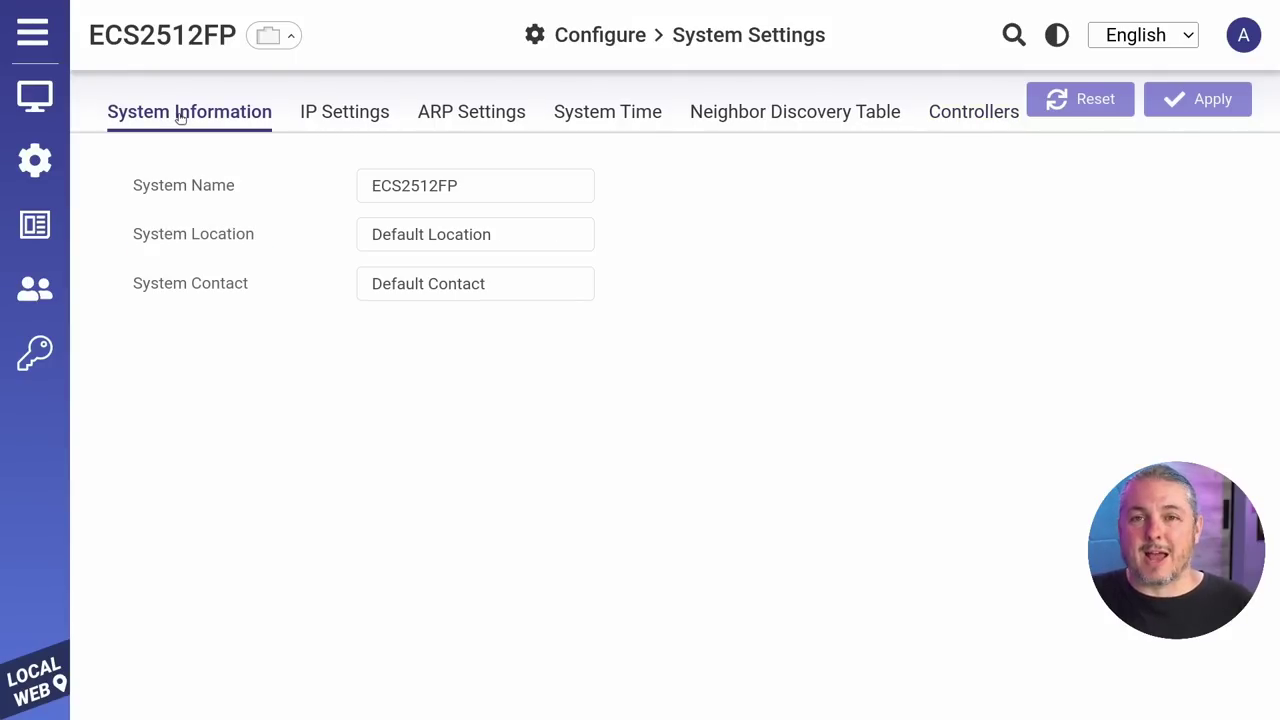
mouse_move(2, 128)
mouse_move(84, 166)
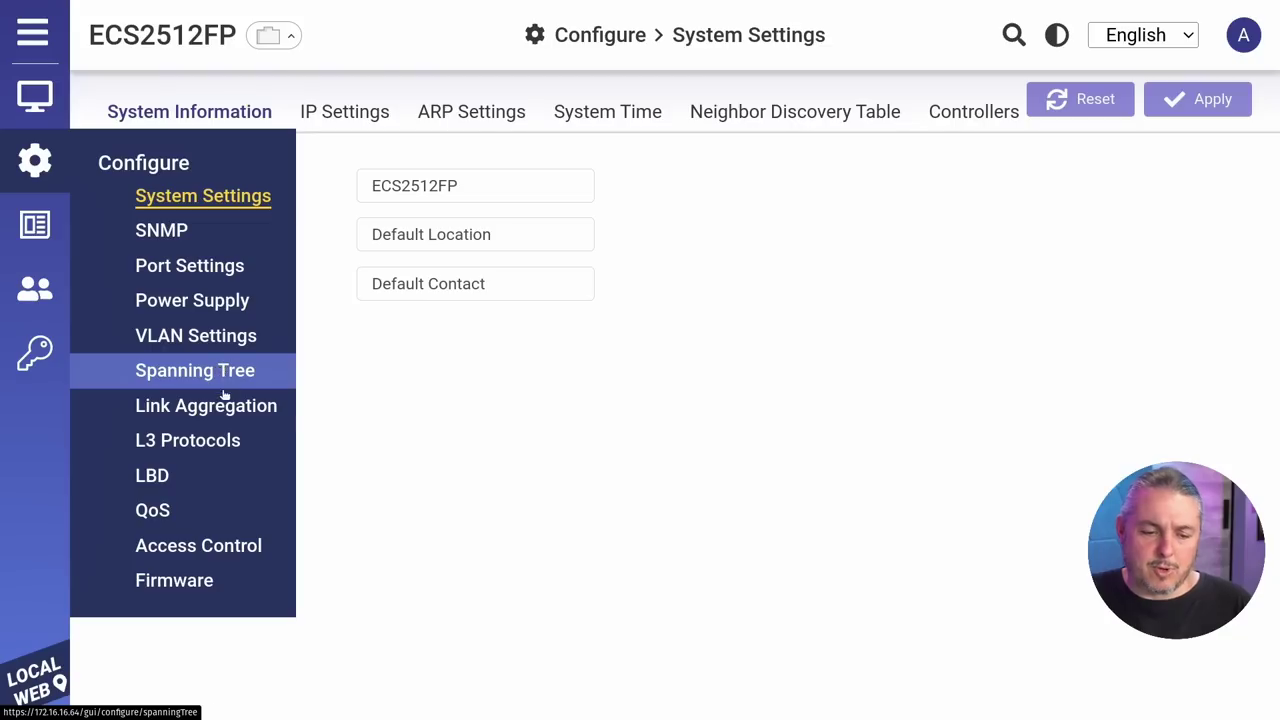
Step: Open Port Settings and scroll the port table, noting ports 1 and 2 at Auto (1G)
click(211, 268)
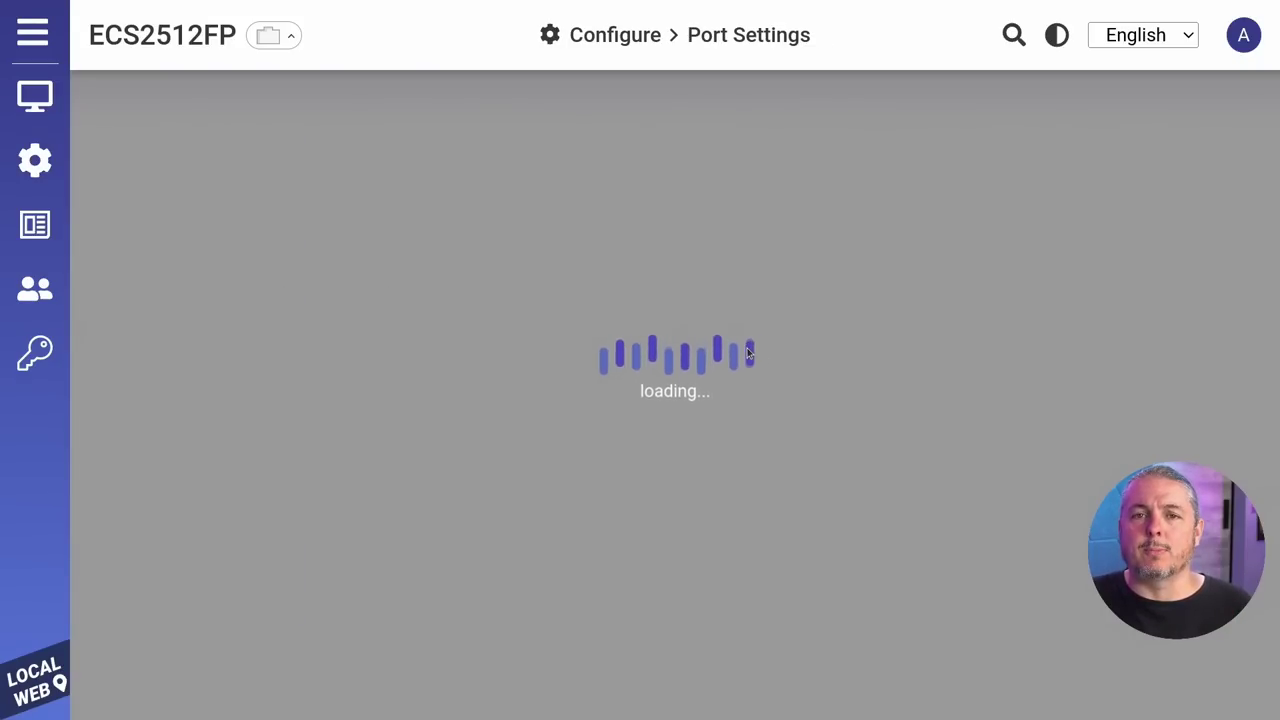
scroll(748, 356, down, 6)
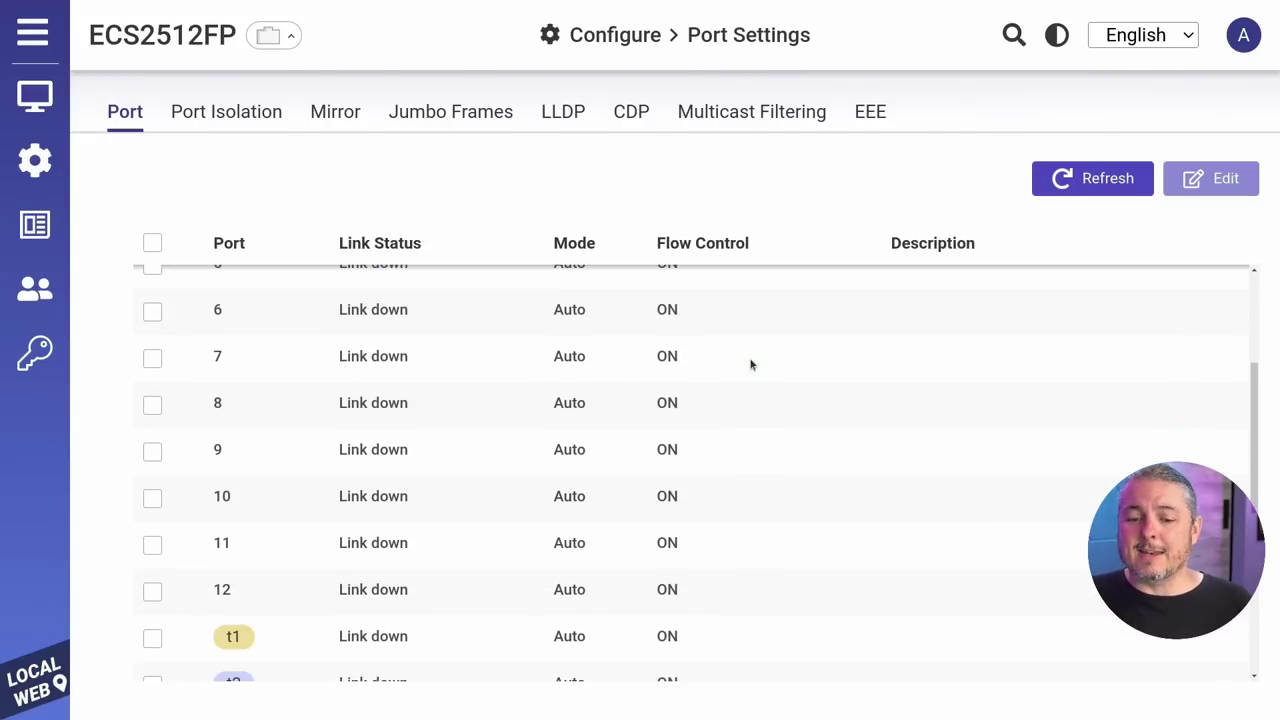
scroll(755, 364, up, 4)
scroll(755, 364, up, 4)
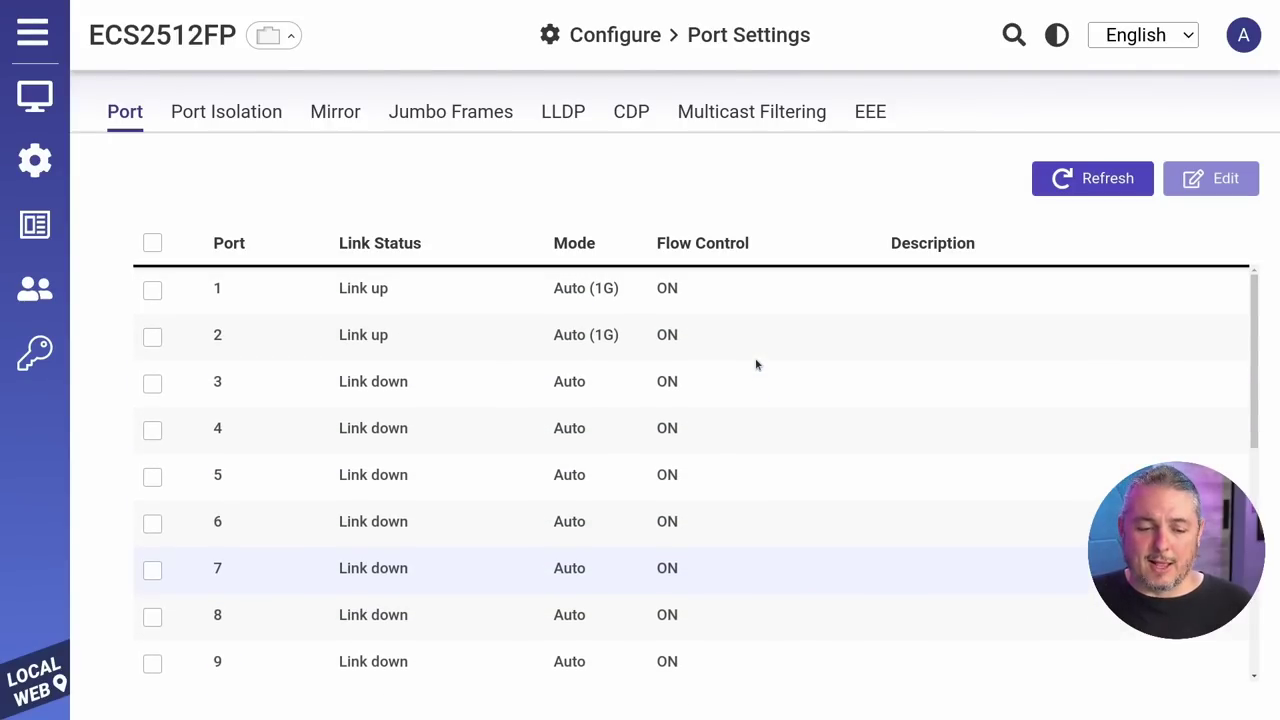
scroll(364, 394, down, 3)
scroll(364, 394, down, 4)
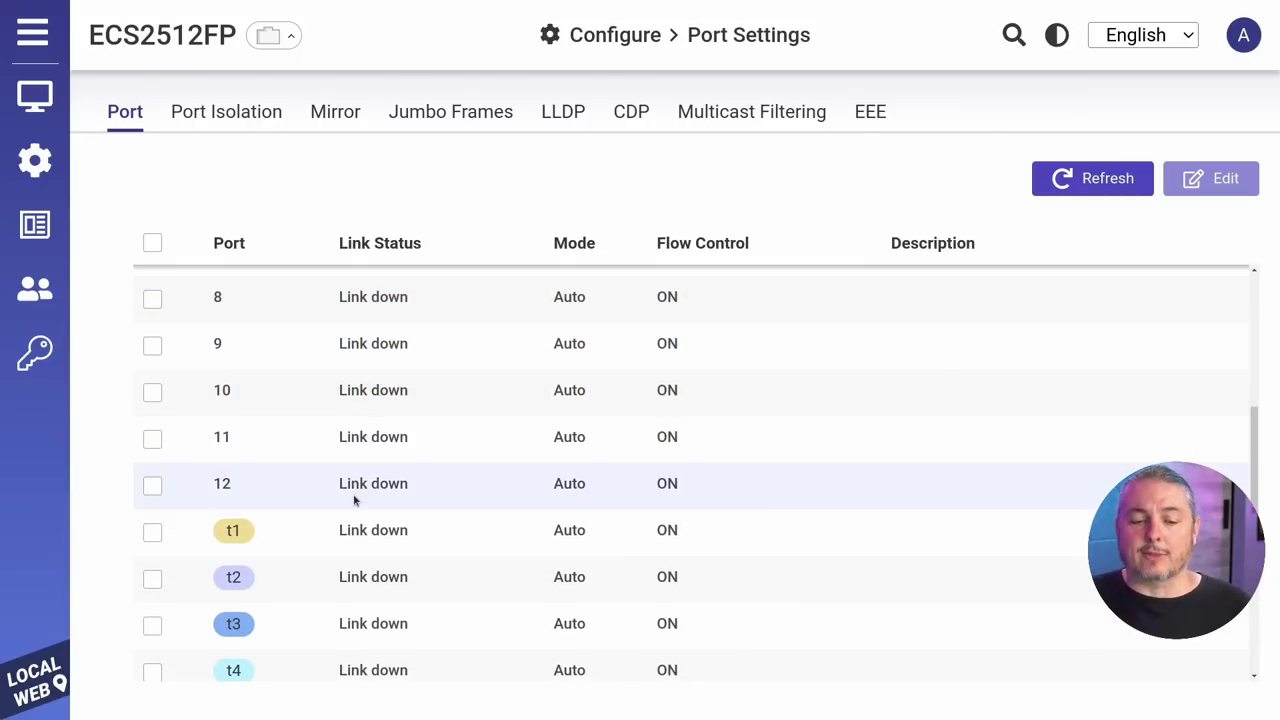
scroll(355, 500, down, 3)
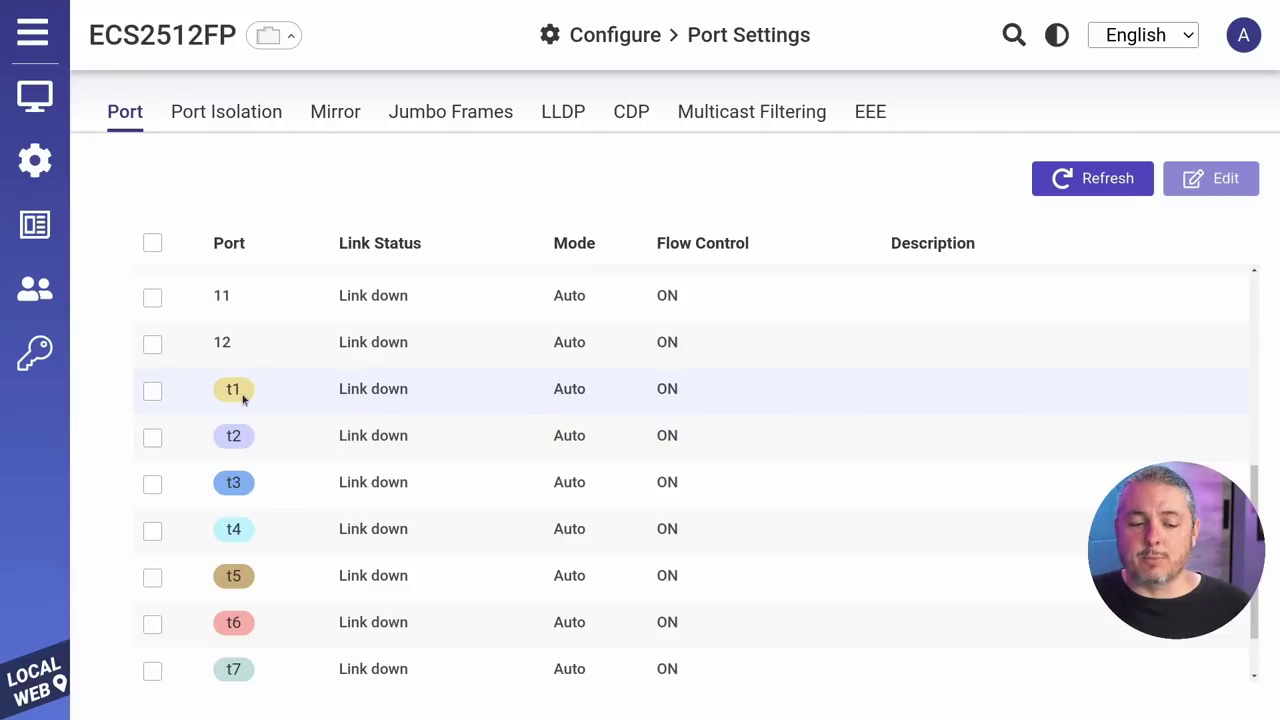
scroll(243, 410, down, 2)
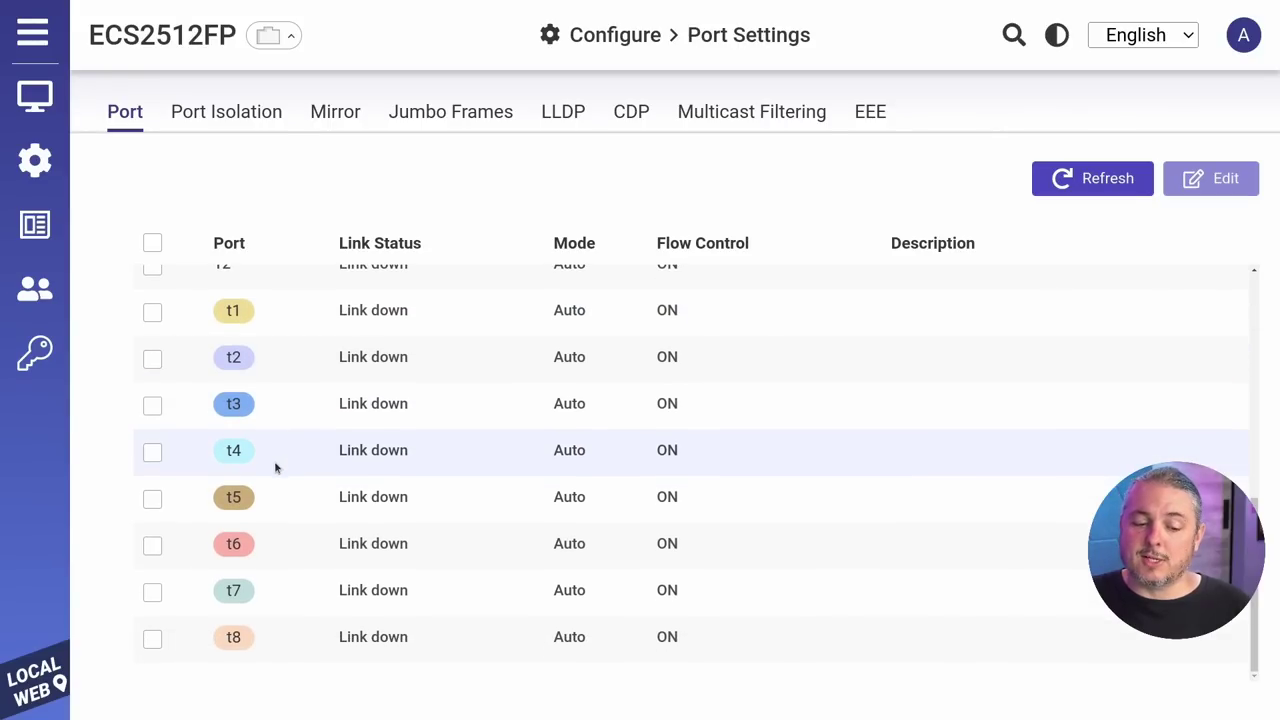
scroll(317, 571, up, 10)
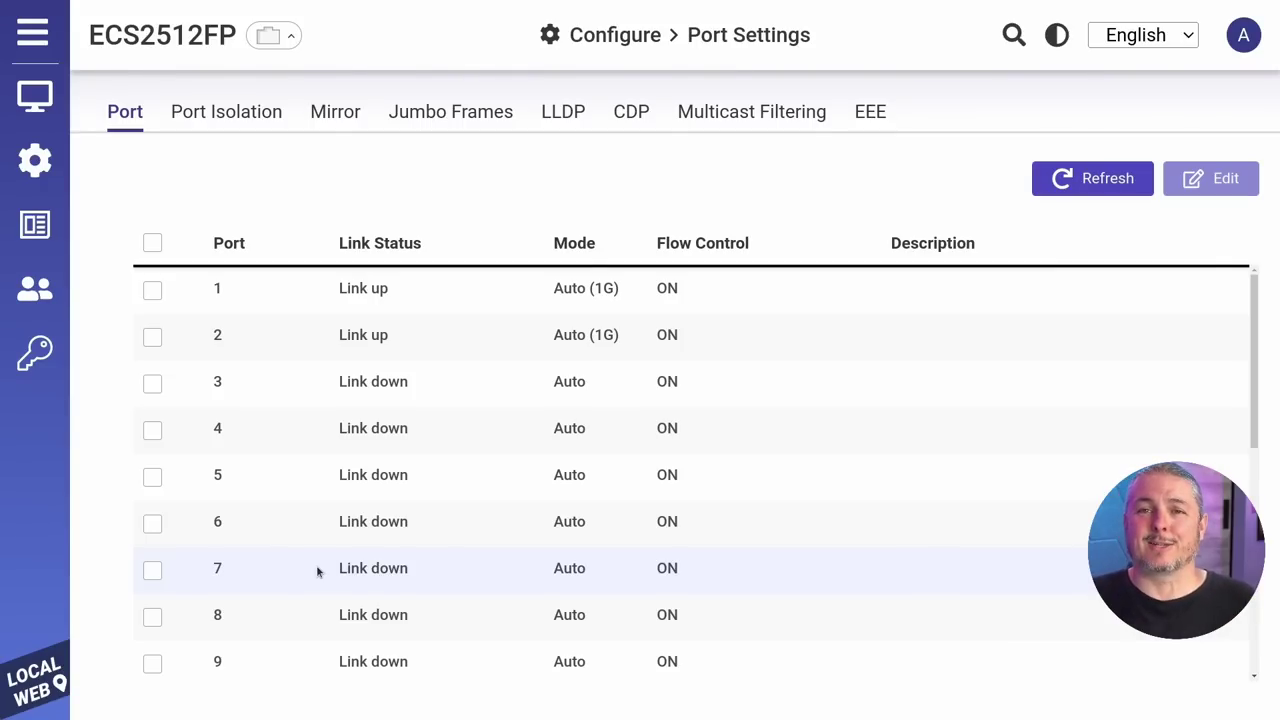
scroll(540, 443, down, 10)
scroll(533, 445, up, 5)
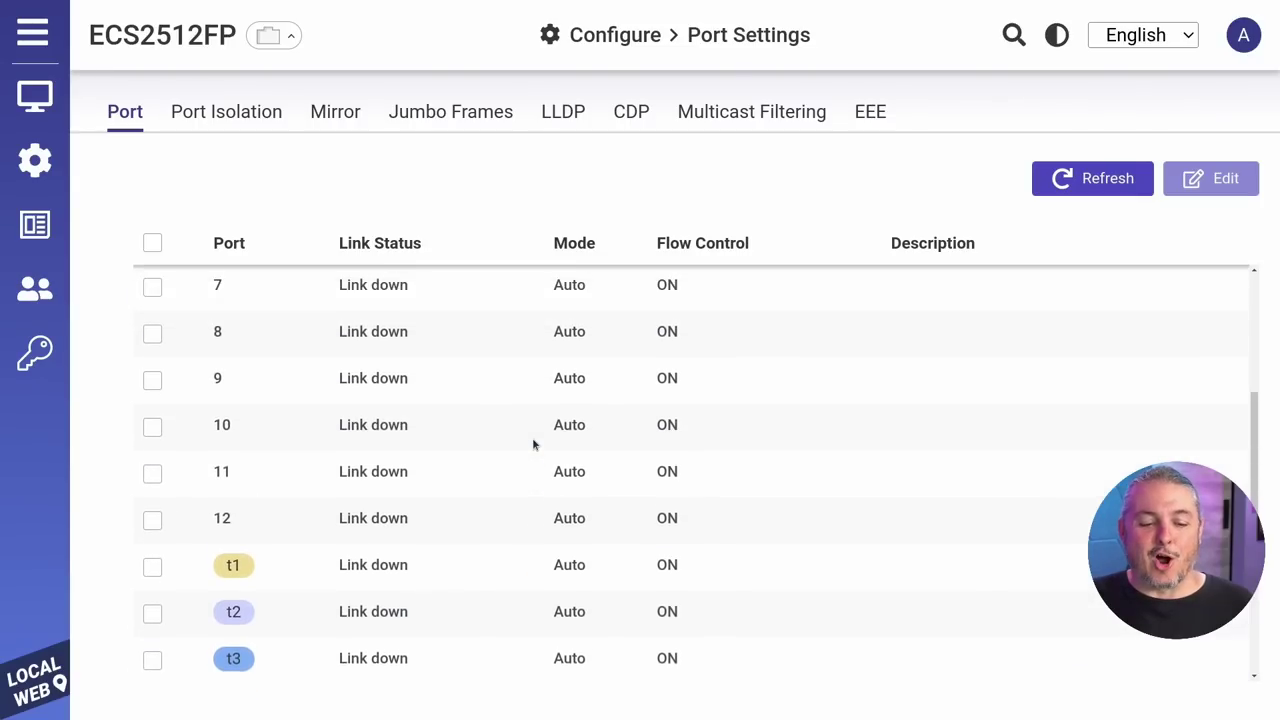
scroll(532, 437, down, 3)
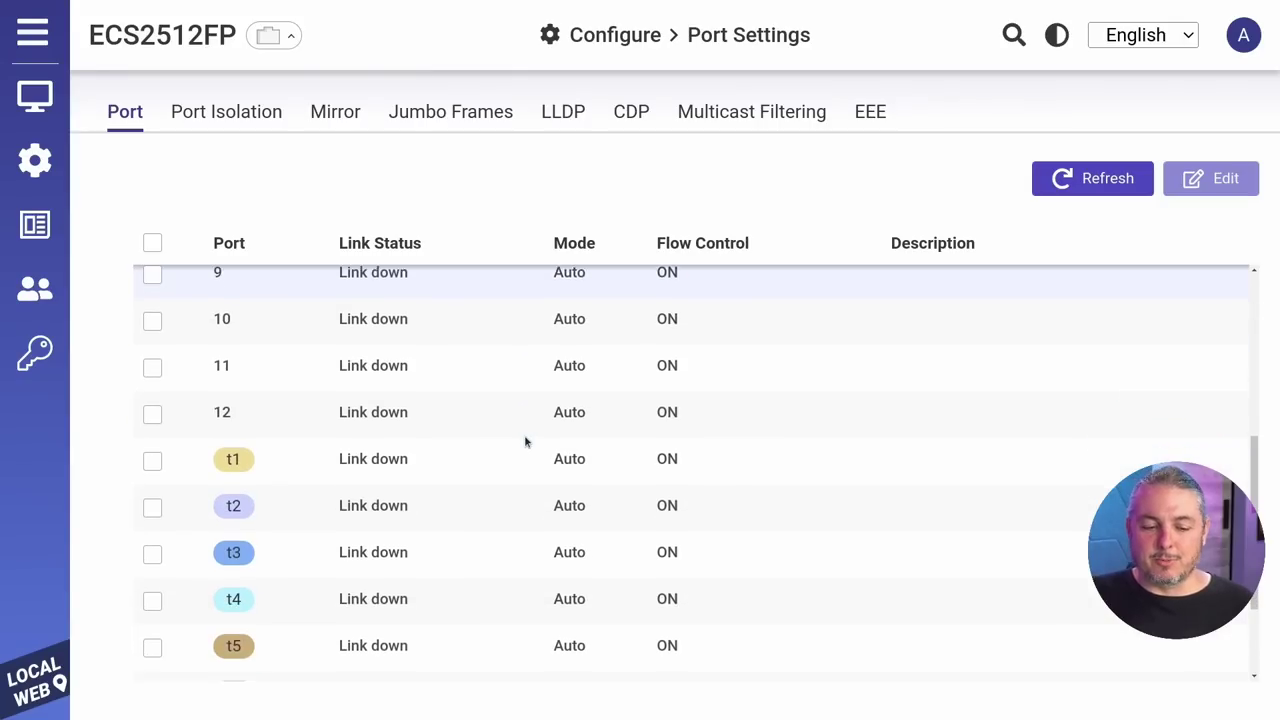
scroll(528, 436, up, 5)
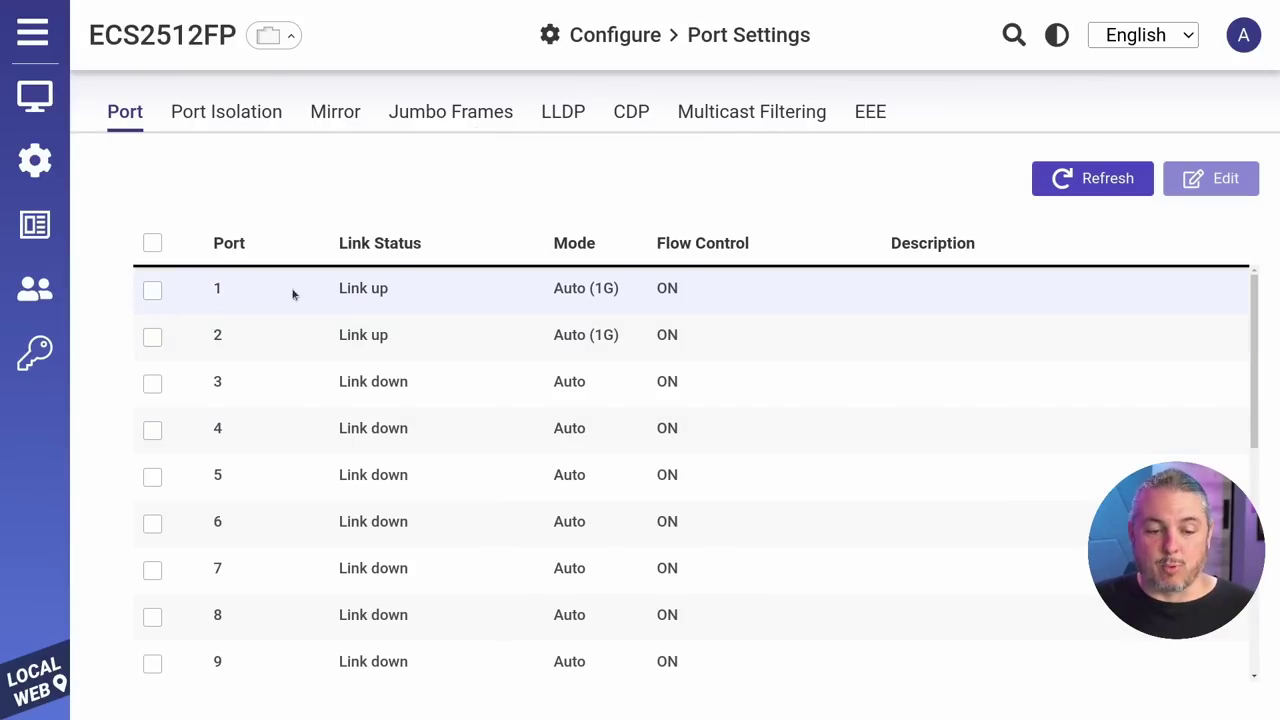
drag(552, 293, 618, 304)
drag(548, 339, 660, 336)
scroll(626, 360, down, 5)
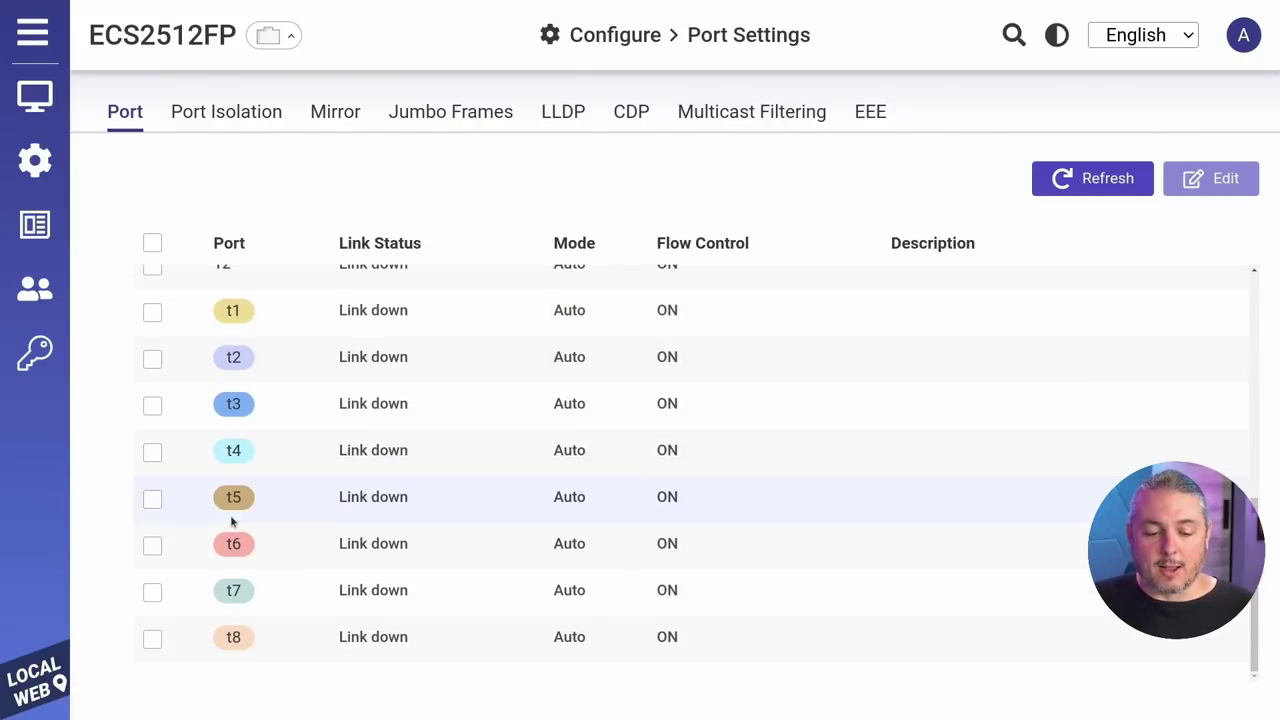
scroll(297, 474, up, 2)
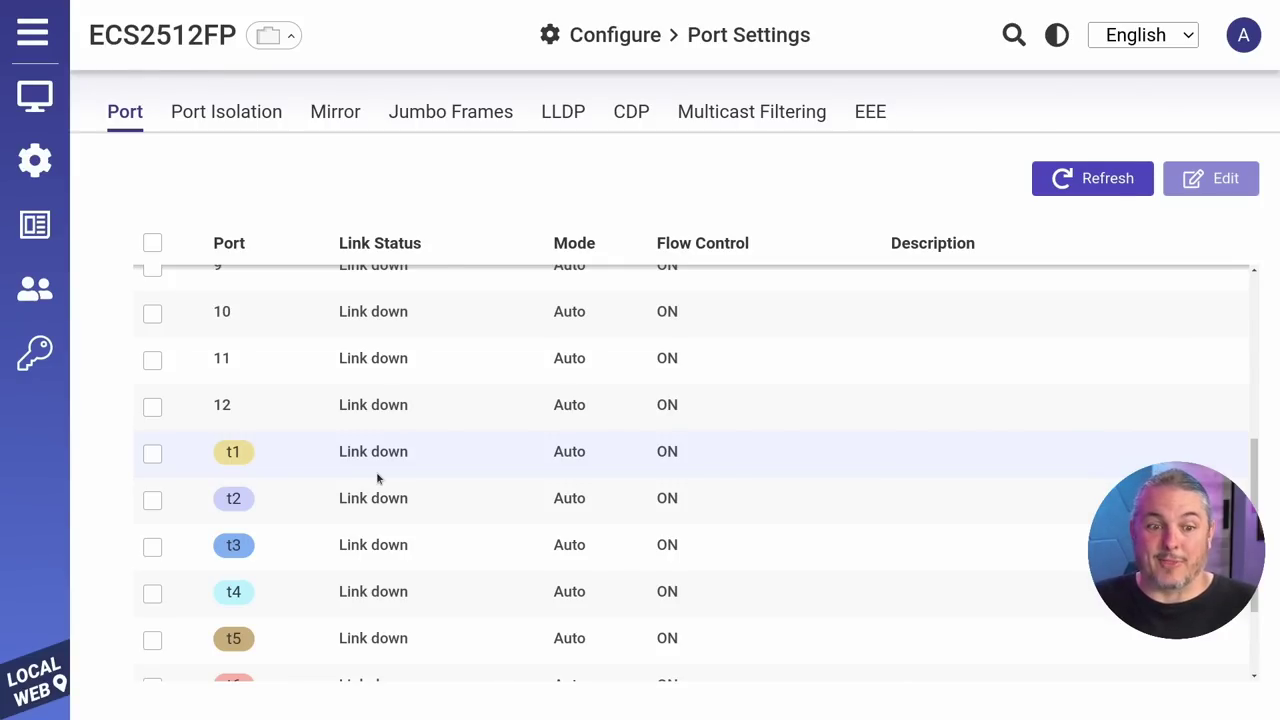
scroll(376, 471, up, 6)
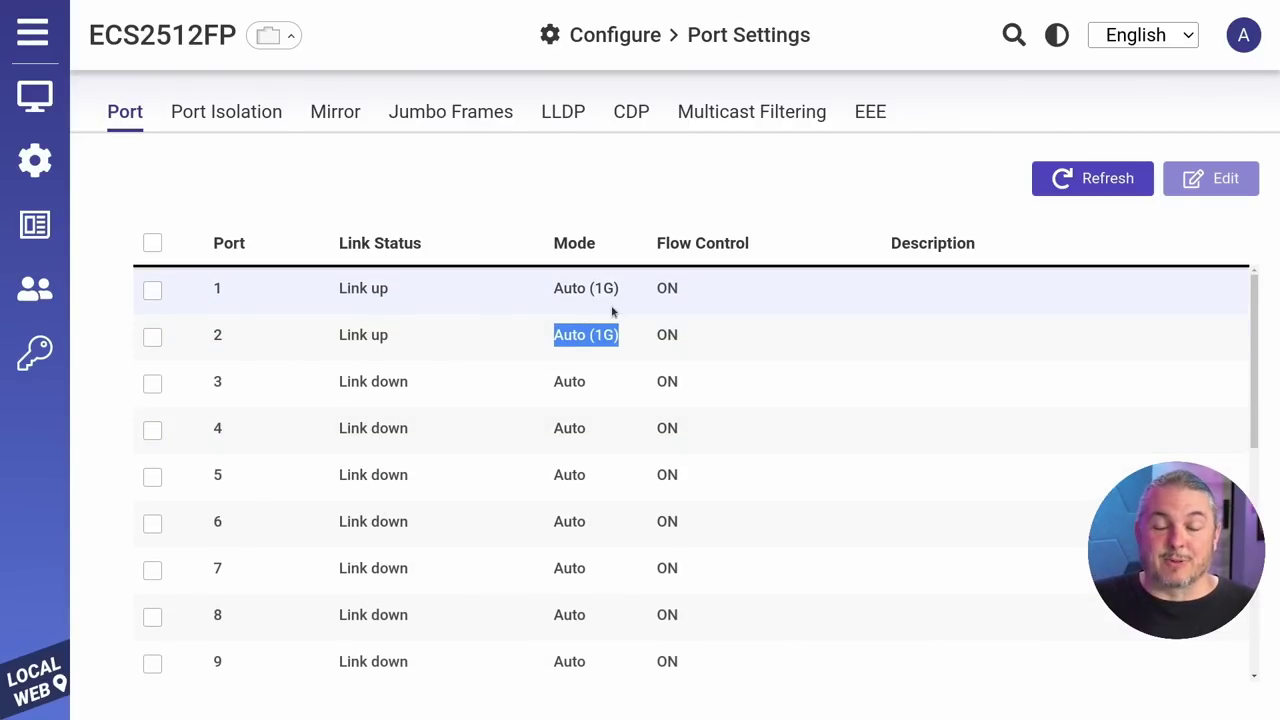
Step: Review Port Isolation, Mirror, Jumbo Frames, the LLDP local and neighbour tables, and CDP settings
click(252, 120)
click(335, 118)
click(412, 120)
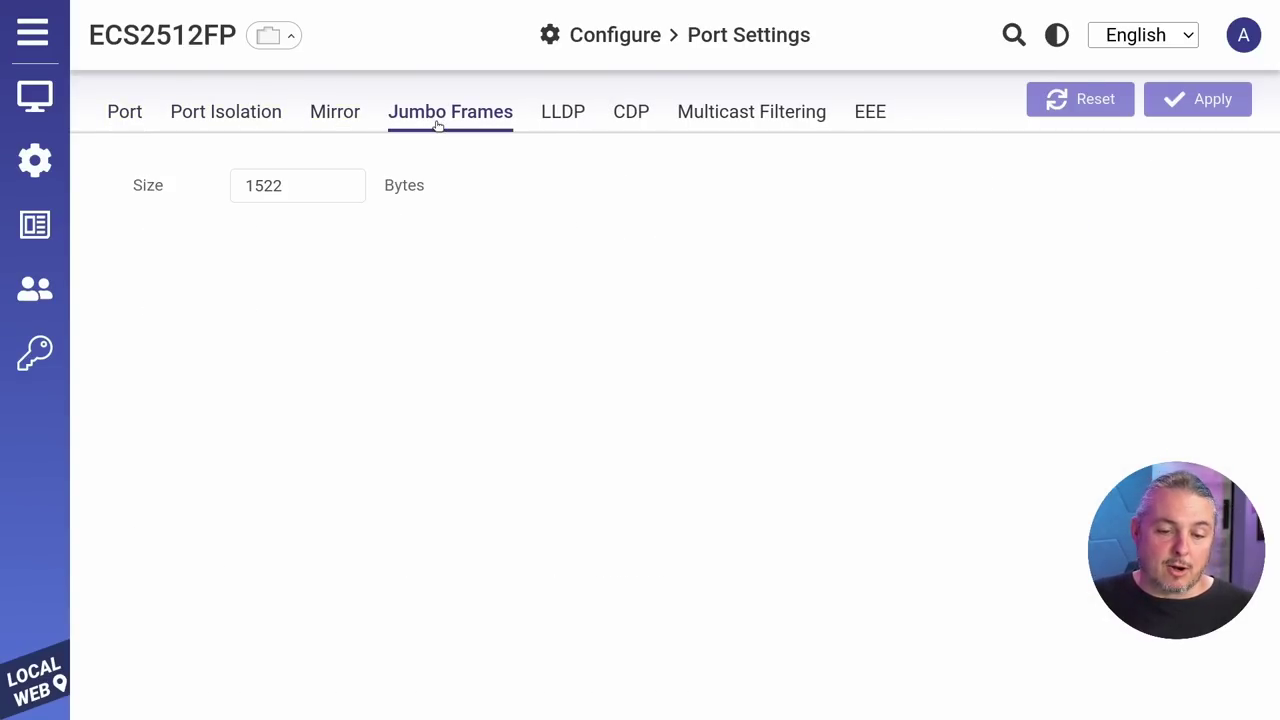
click(577, 122)
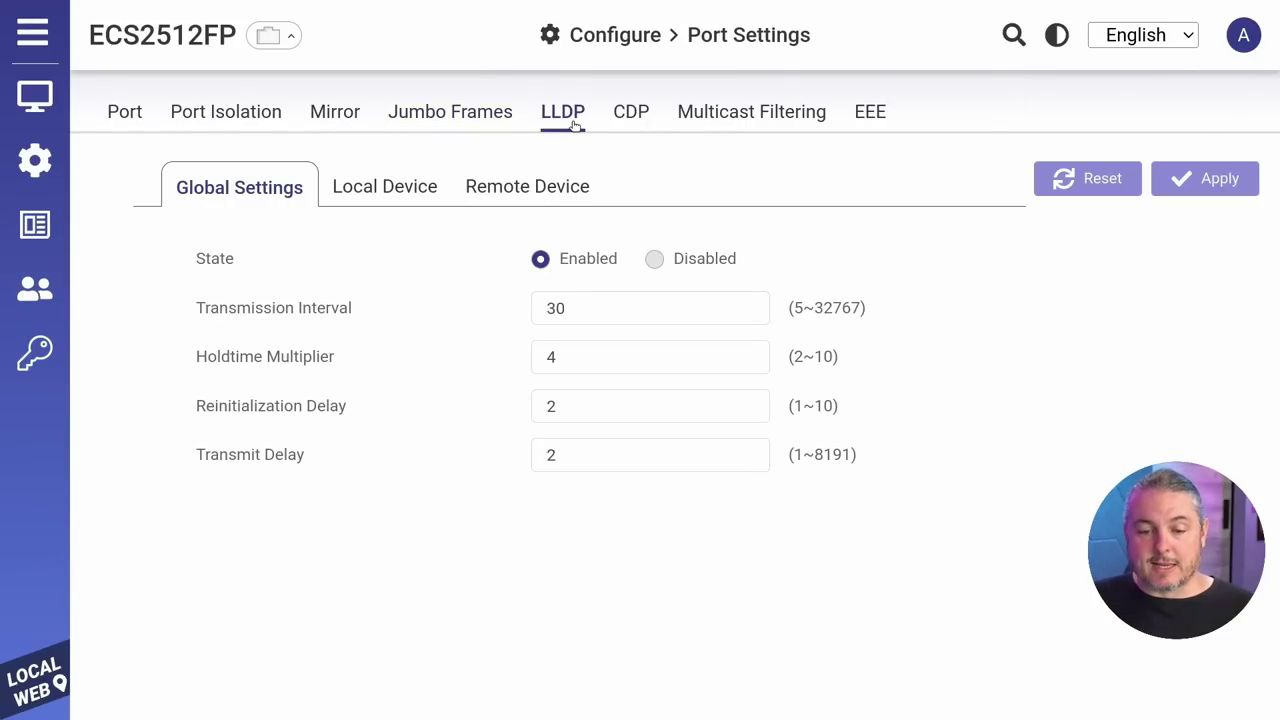
click(420, 202)
click(514, 197)
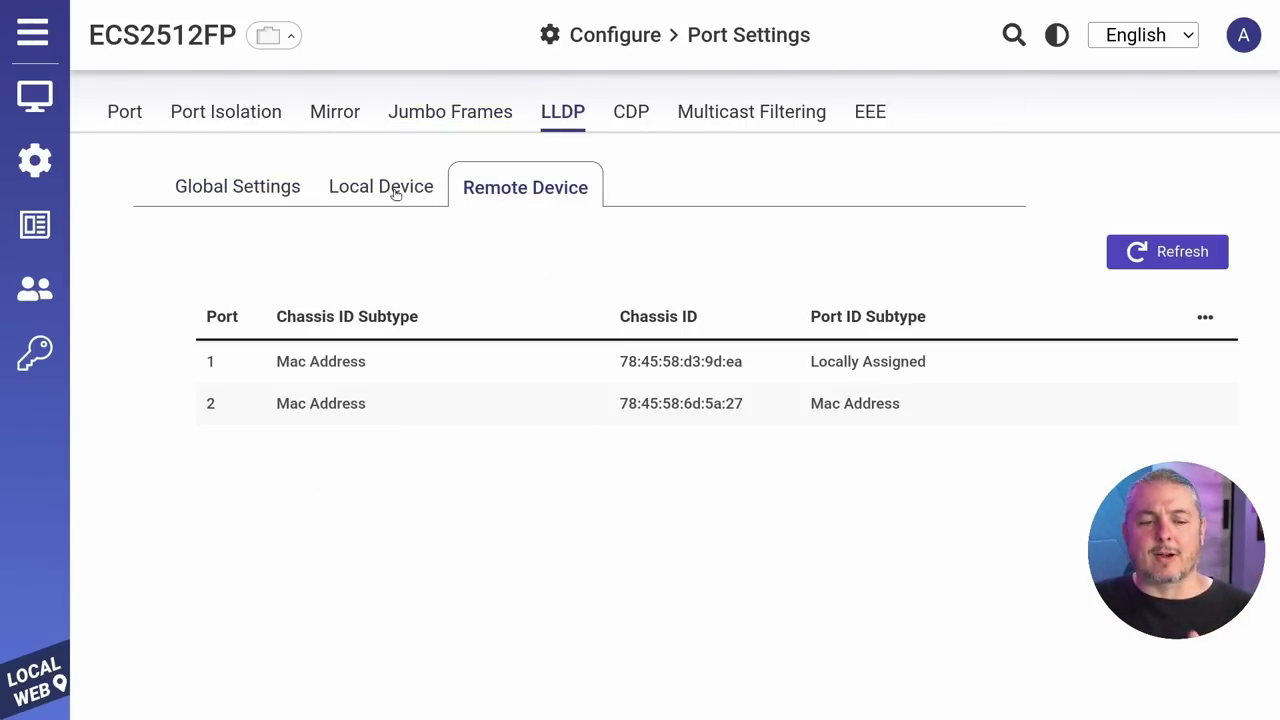
click(270, 199)
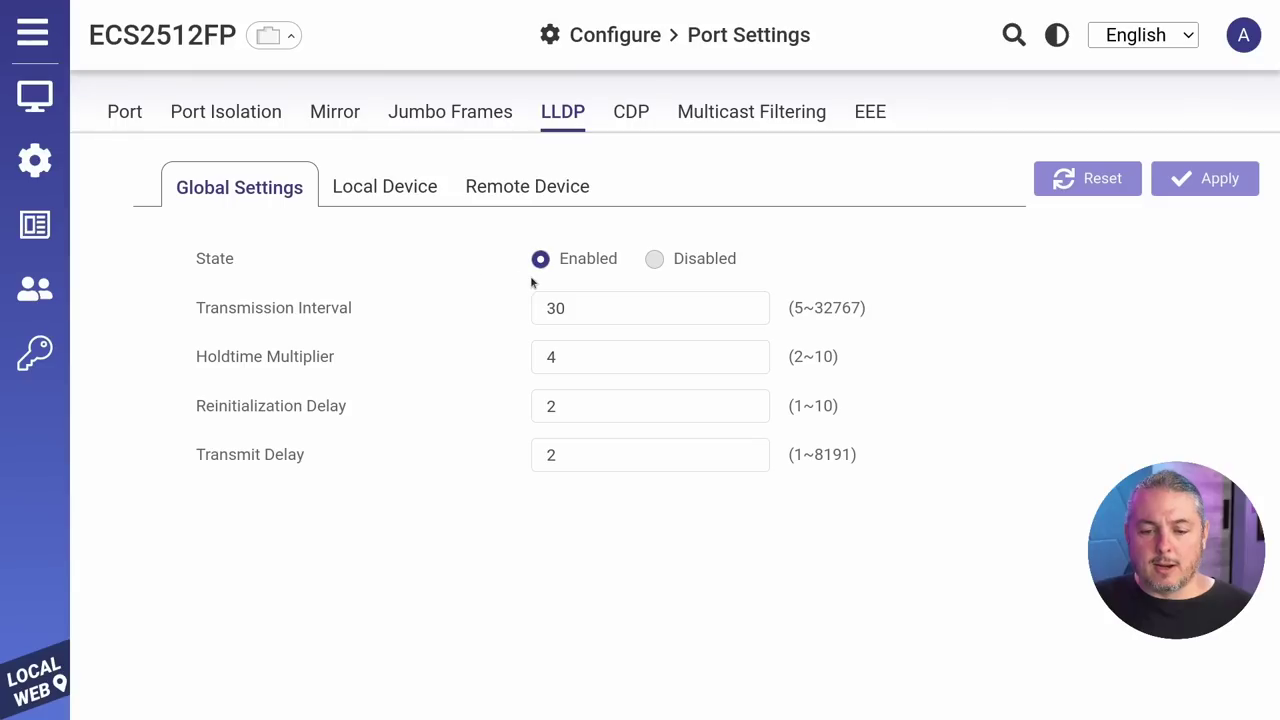
click(487, 200)
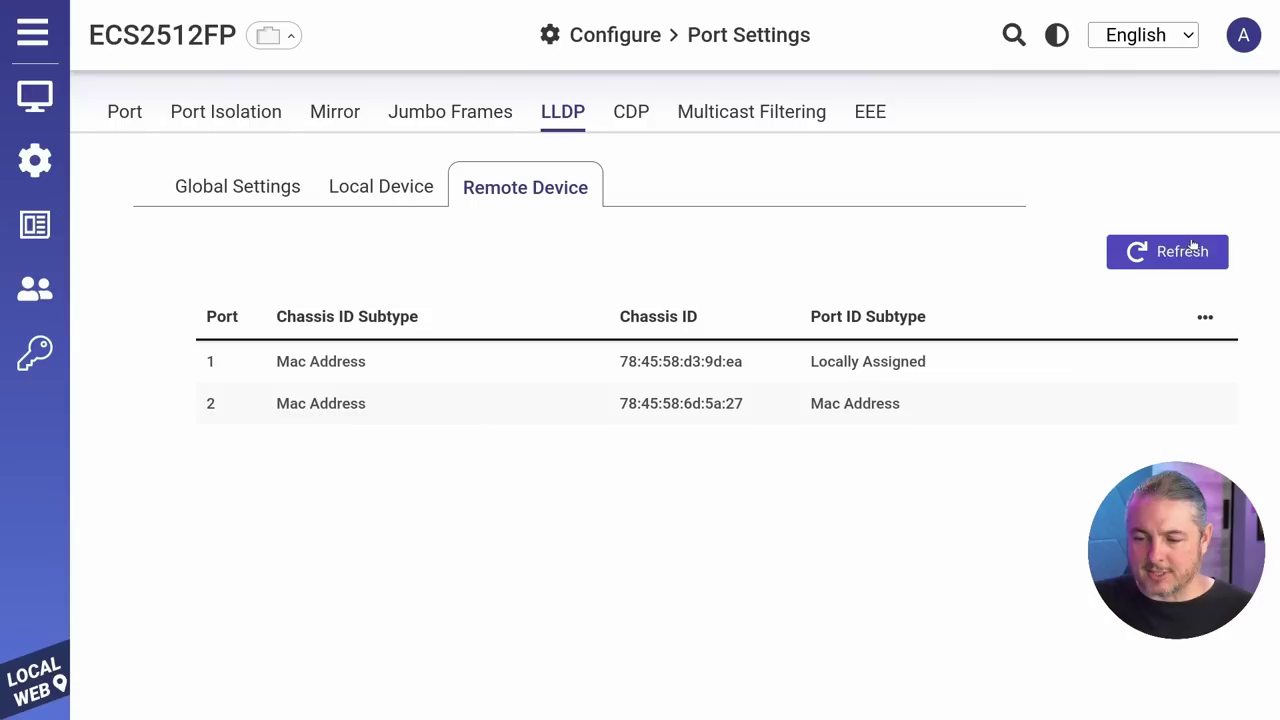
click(414, 184)
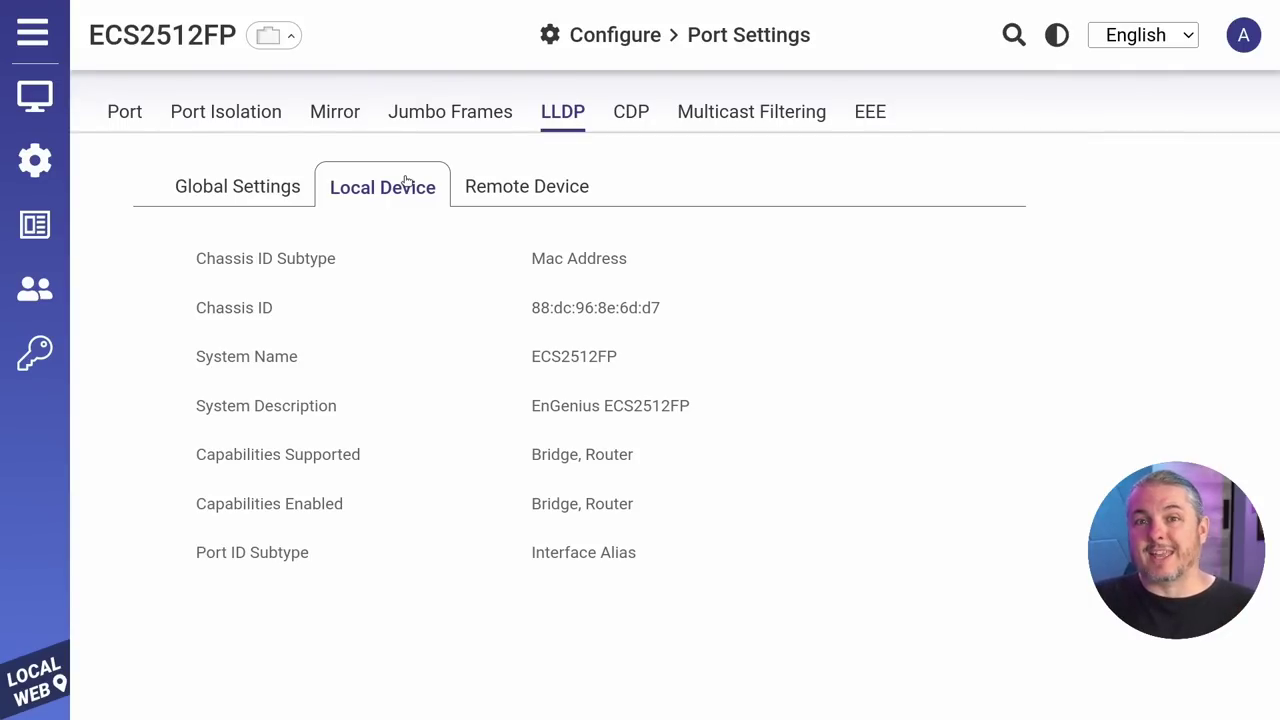
click(634, 112)
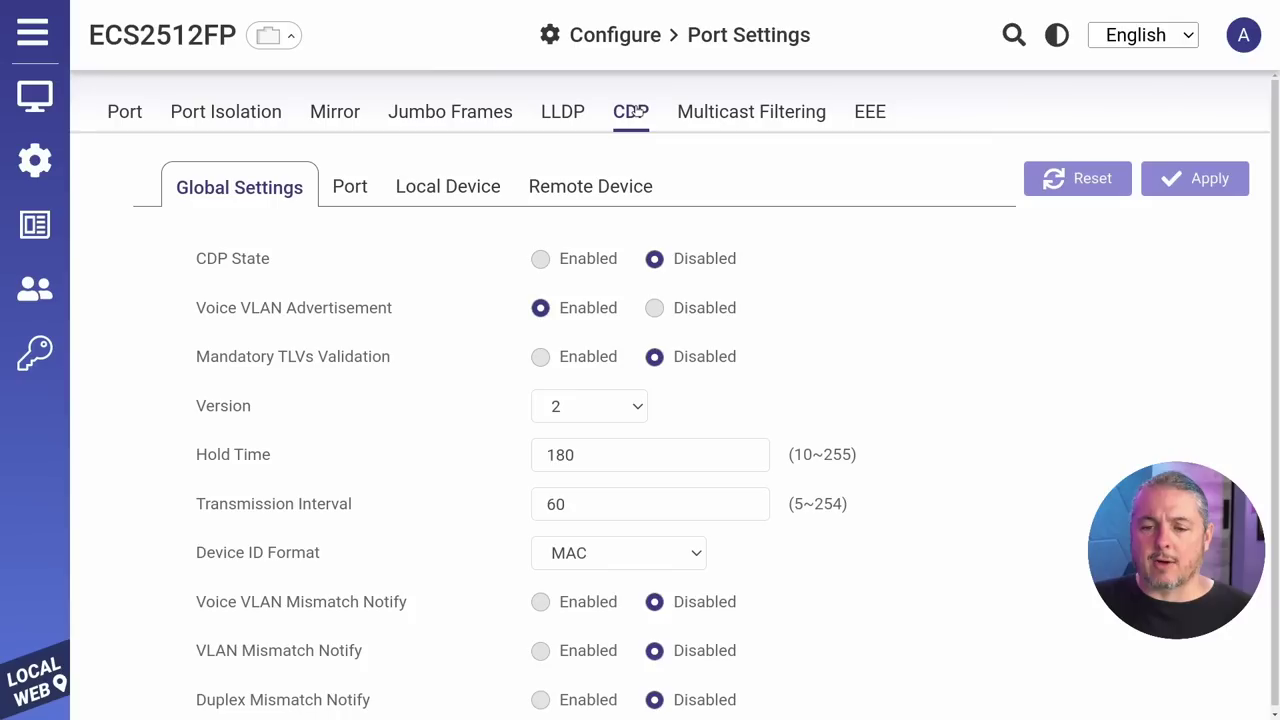
Step: Open Power Supply and check the Total Power Budget value
mouse_move(35, 160)
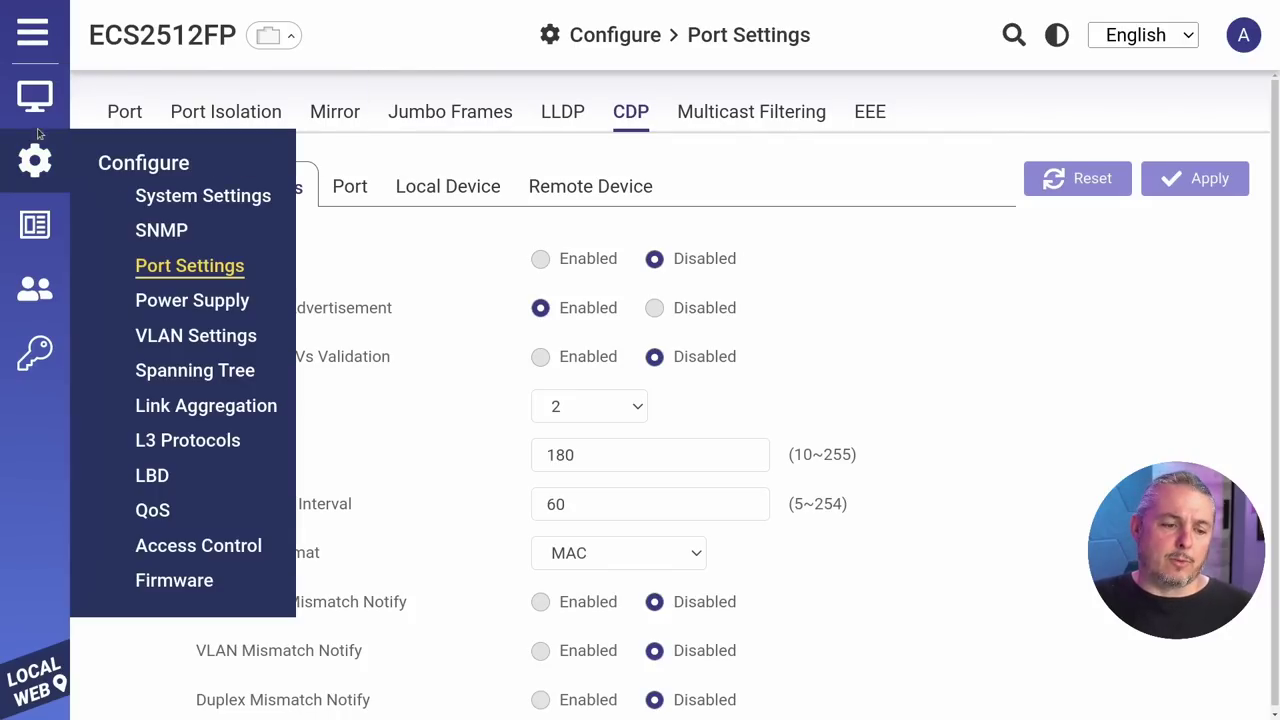
click(240, 301)
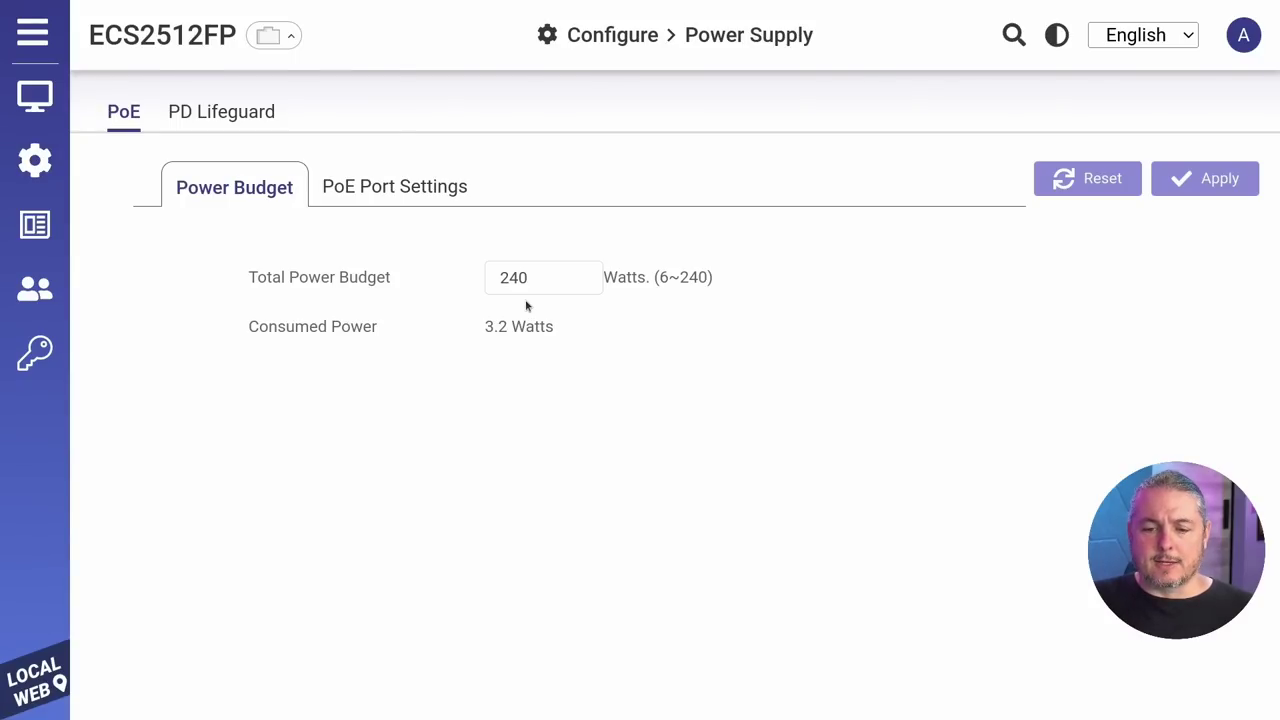
click(548, 278)
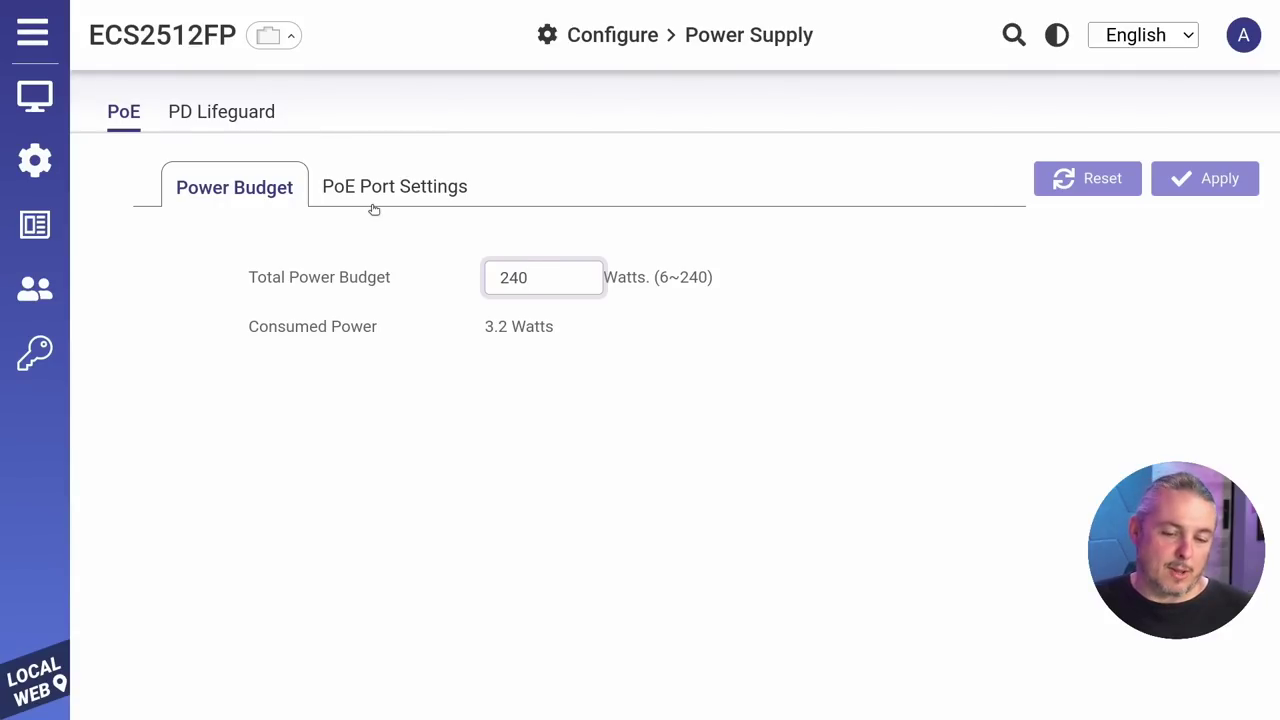
Step: Show PoE Port Settings and edit port 2, keeping priority Low and PoE ON
click(396, 193)
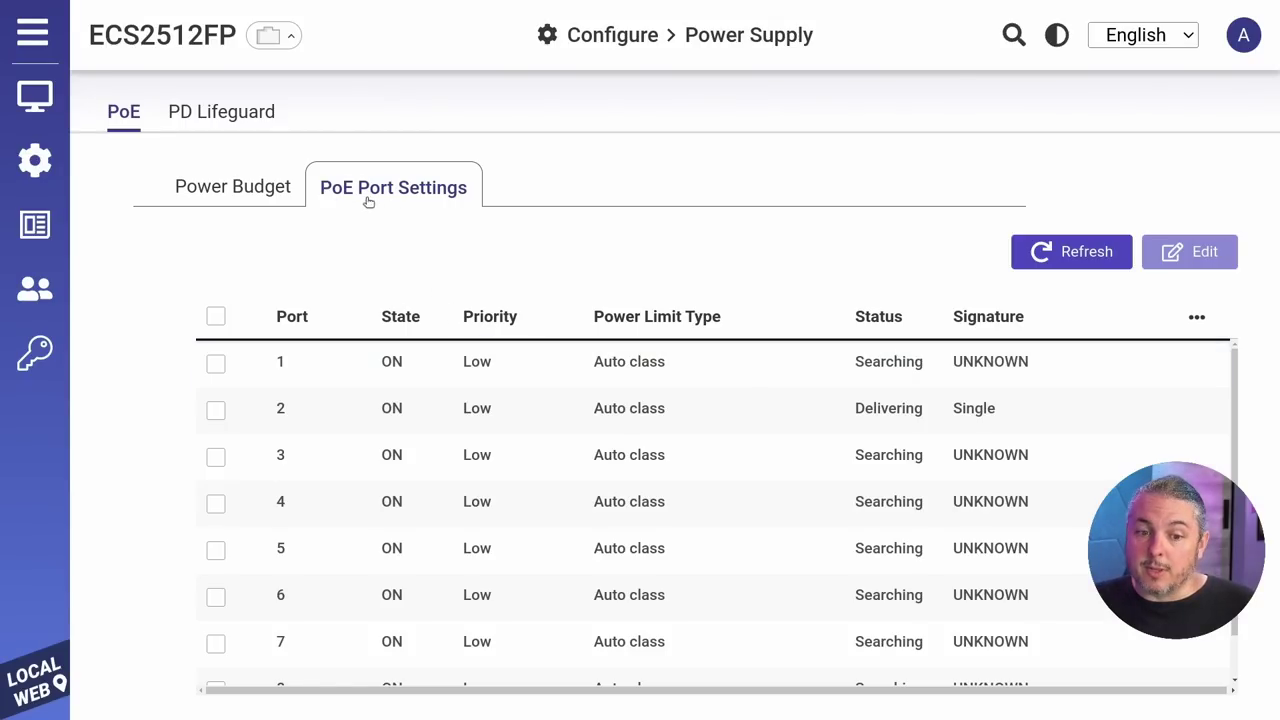
click(216, 411)
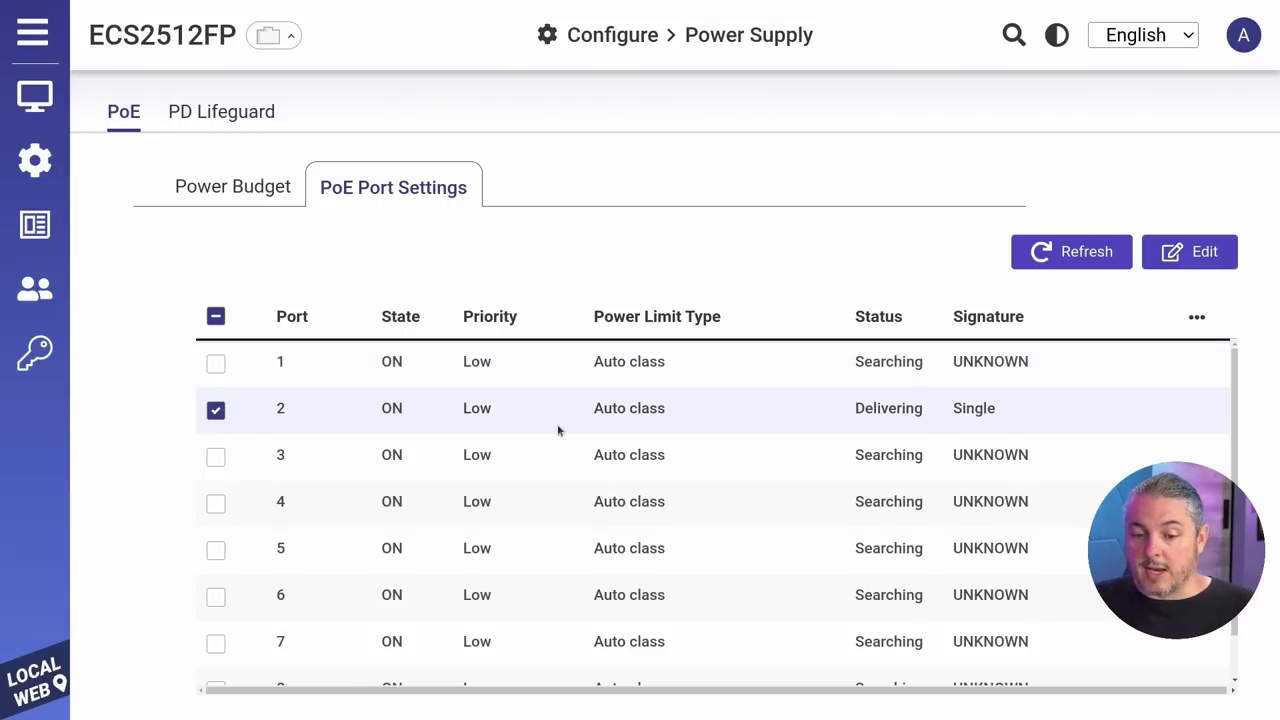
click(1190, 252)
click(712, 290)
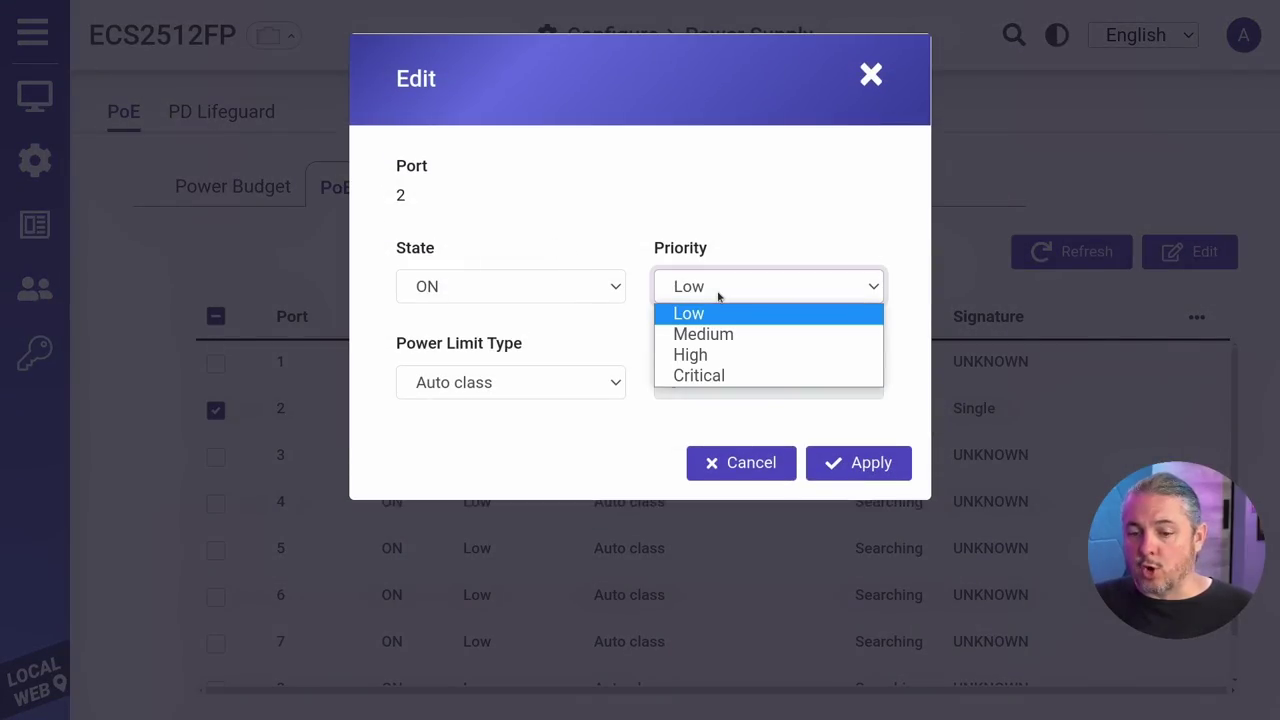
click(718, 290)
click(705, 290)
click(603, 292)
click(601, 294)
click(601, 295)
Step: Try a User defined 10 W power limit on port 2, then cancel the change
click(566, 390)
click(504, 425)
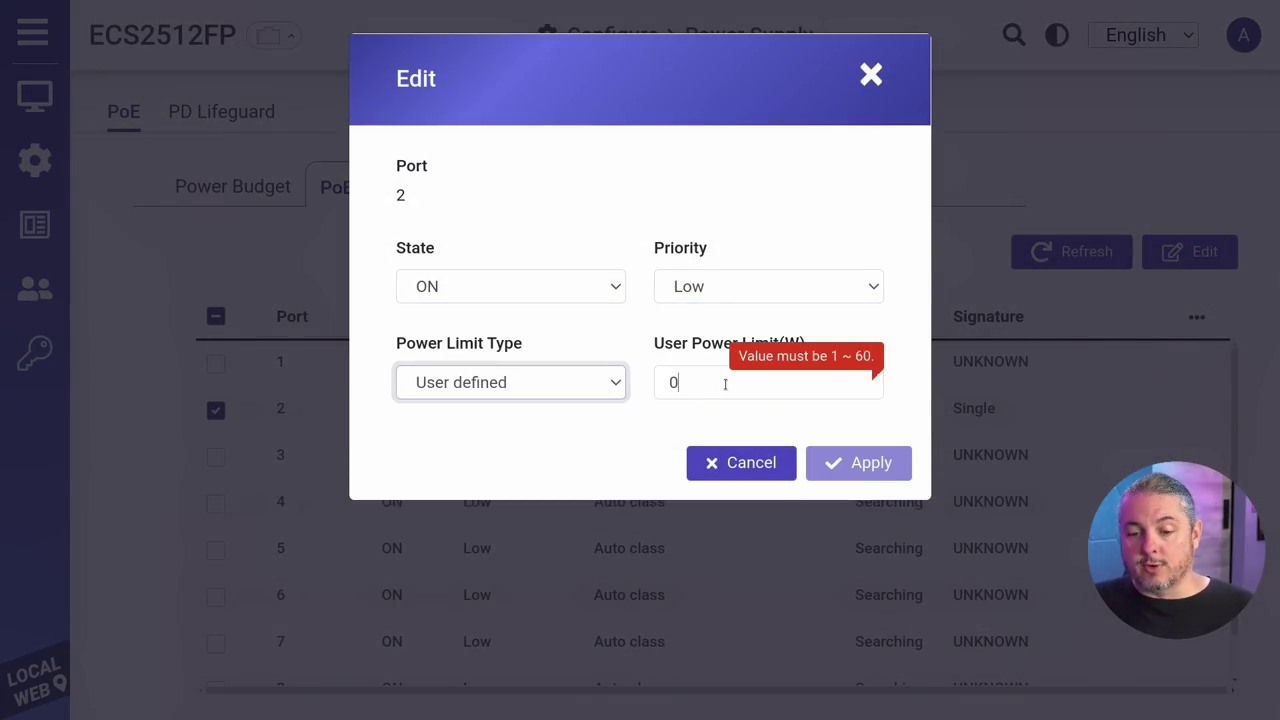
double_click(725, 384)
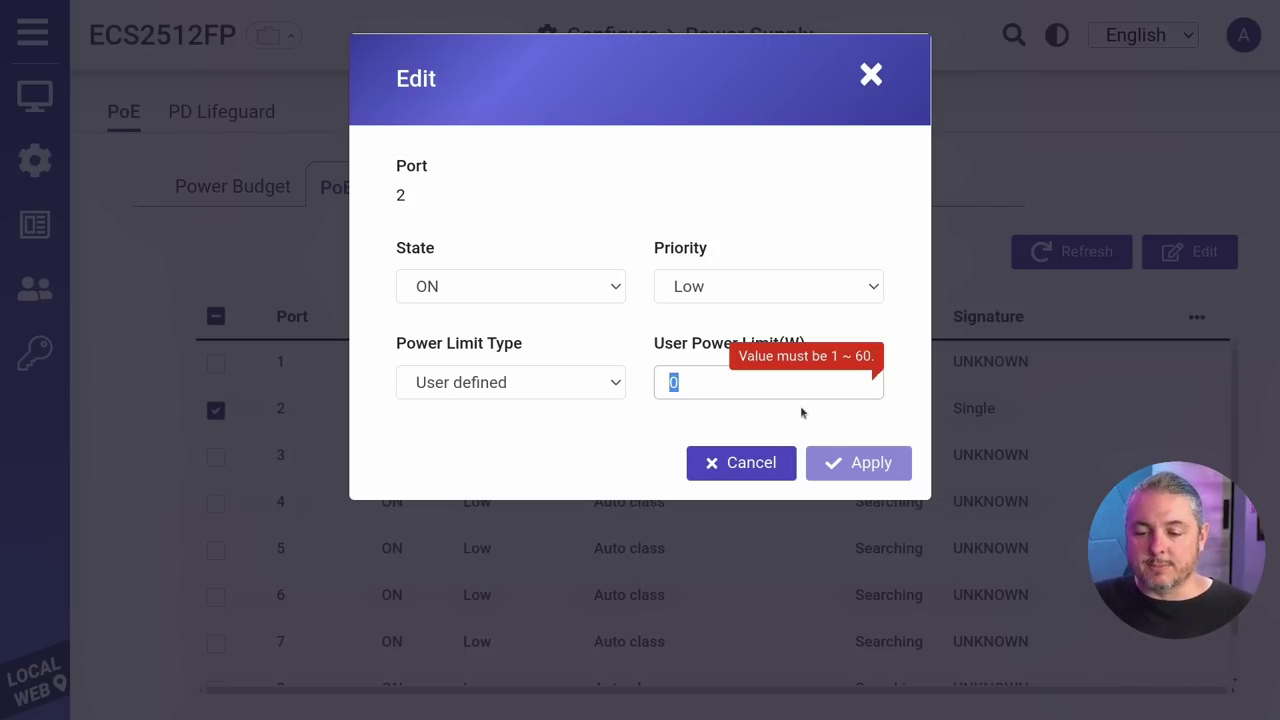
text(6)
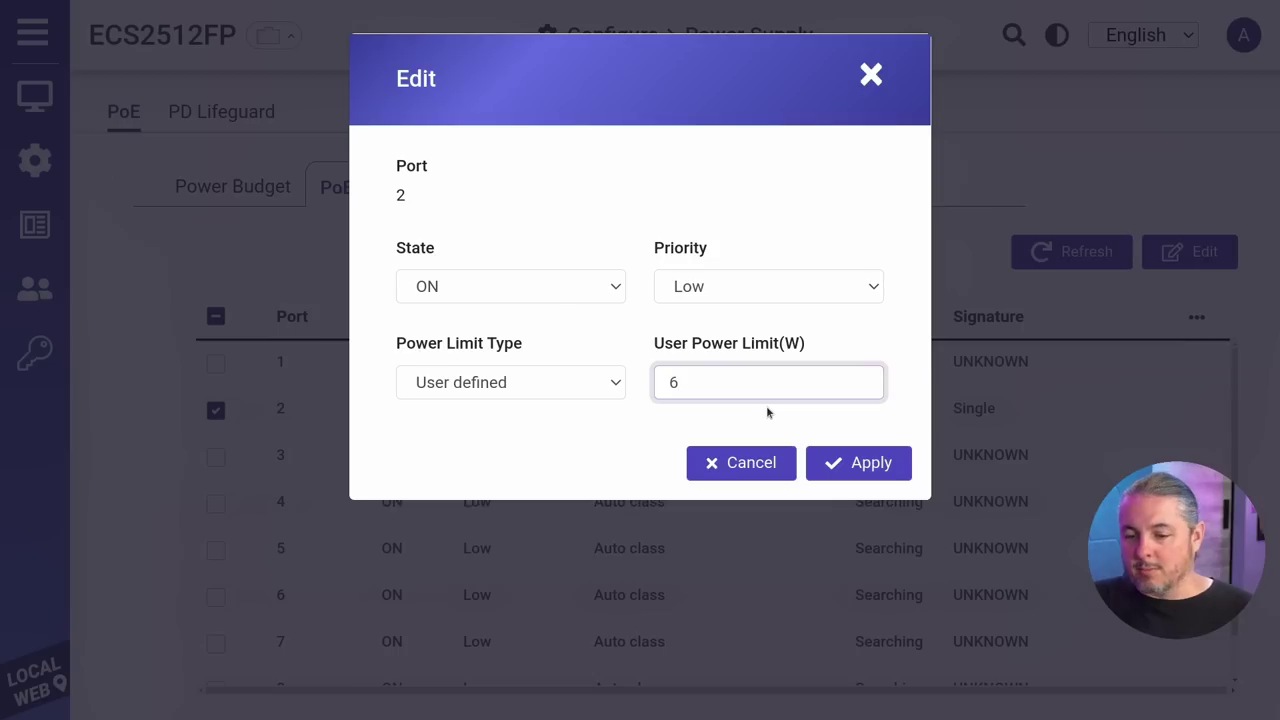
double_click(760, 384)
text(10)
key(Tab)
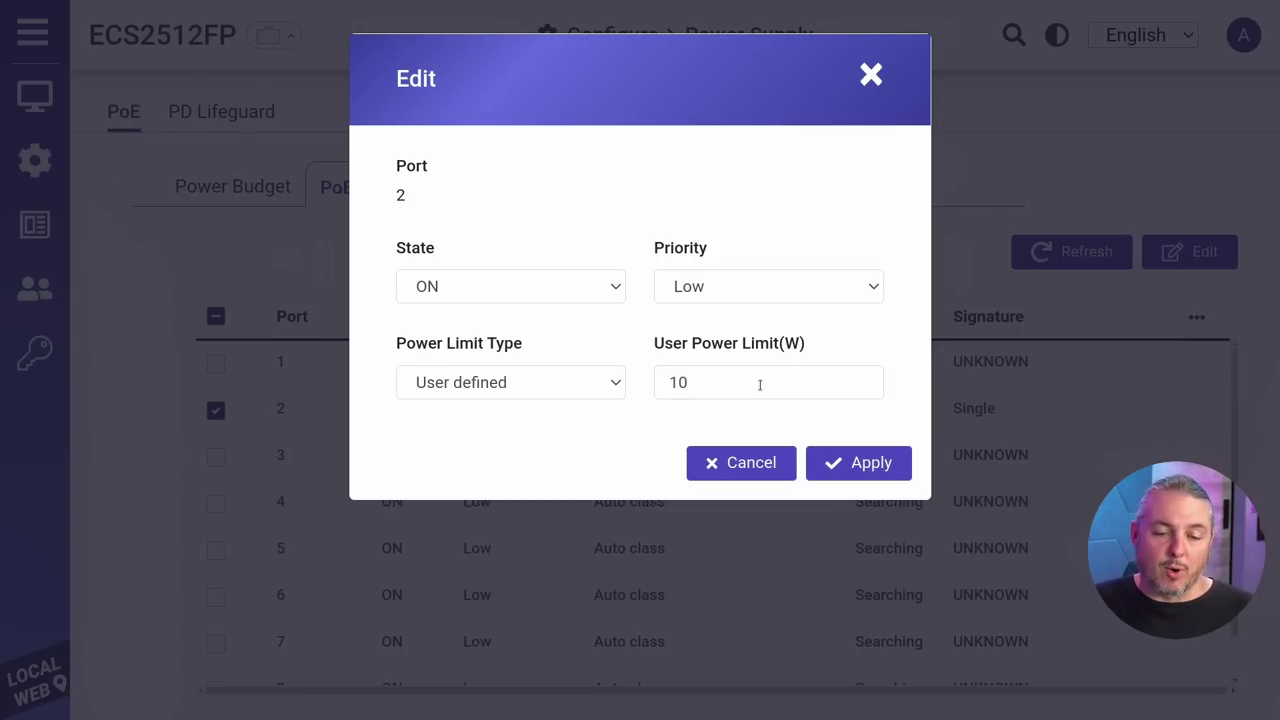
click(740, 462)
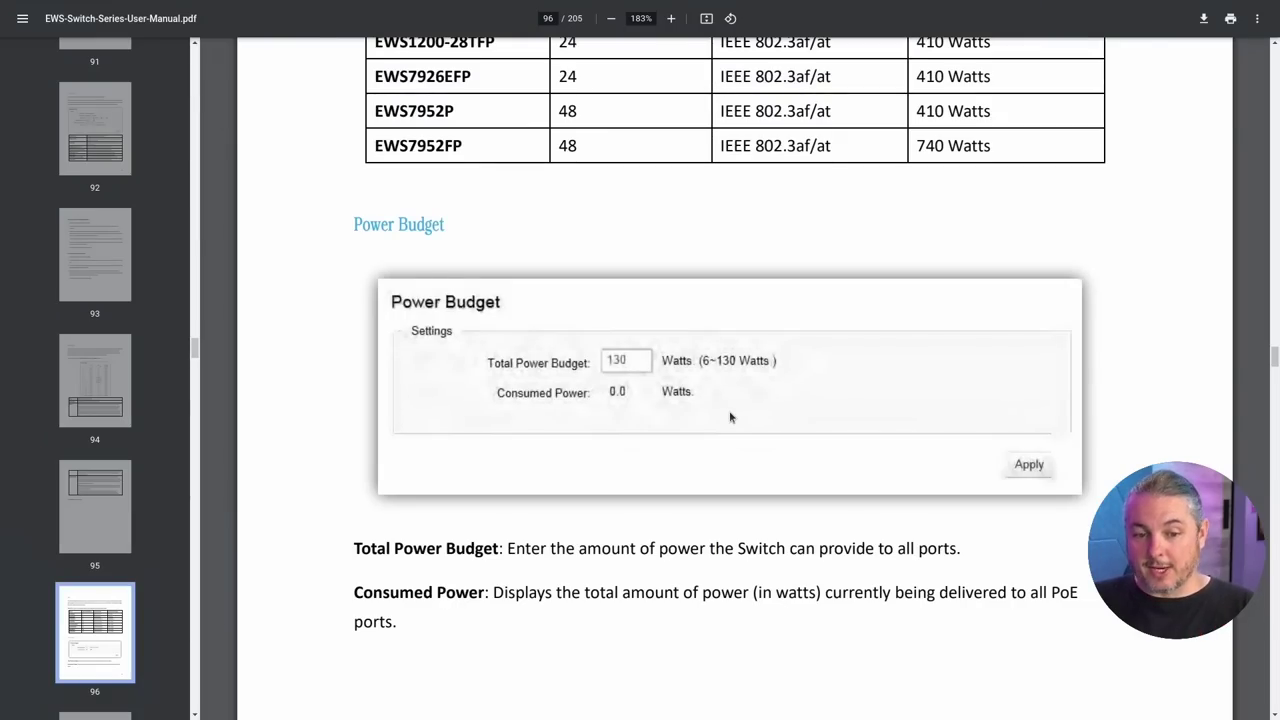
Step: Highlight the Total Power Budget description and scroll to the PoE Port Settings table on page 97
scroll(729, 417, down, 1)
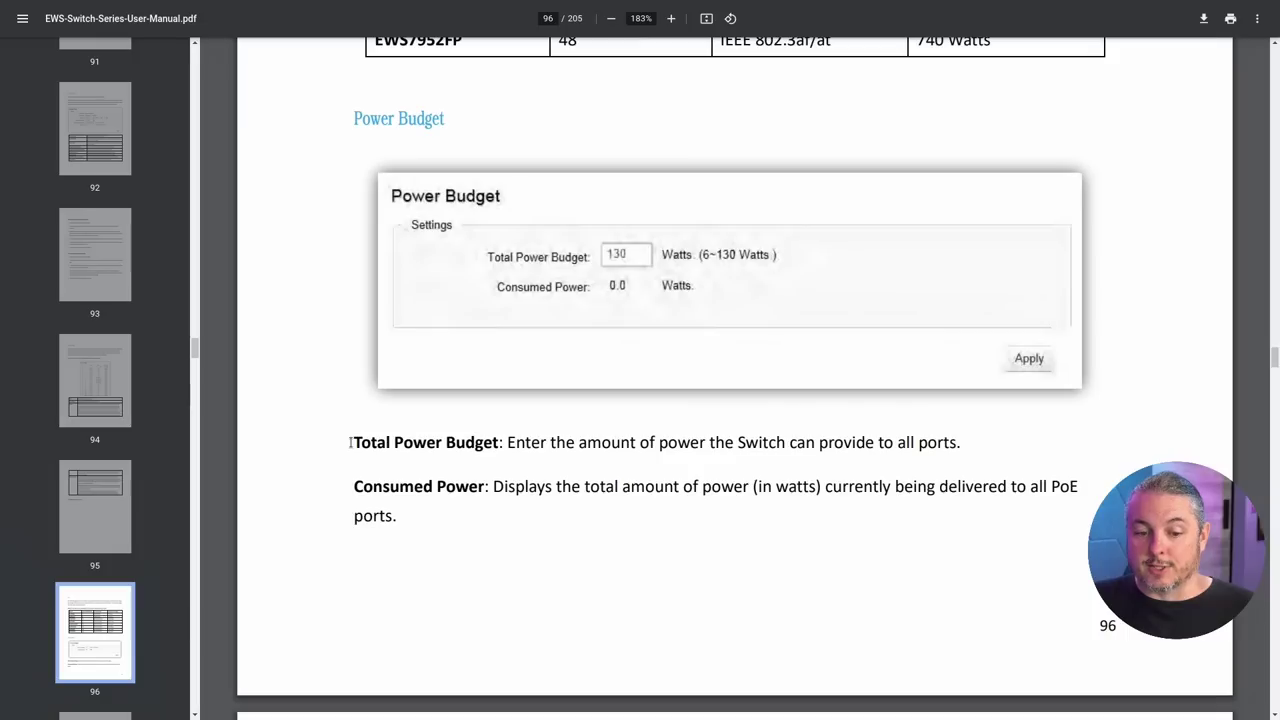
drag(350, 442, 726, 450)
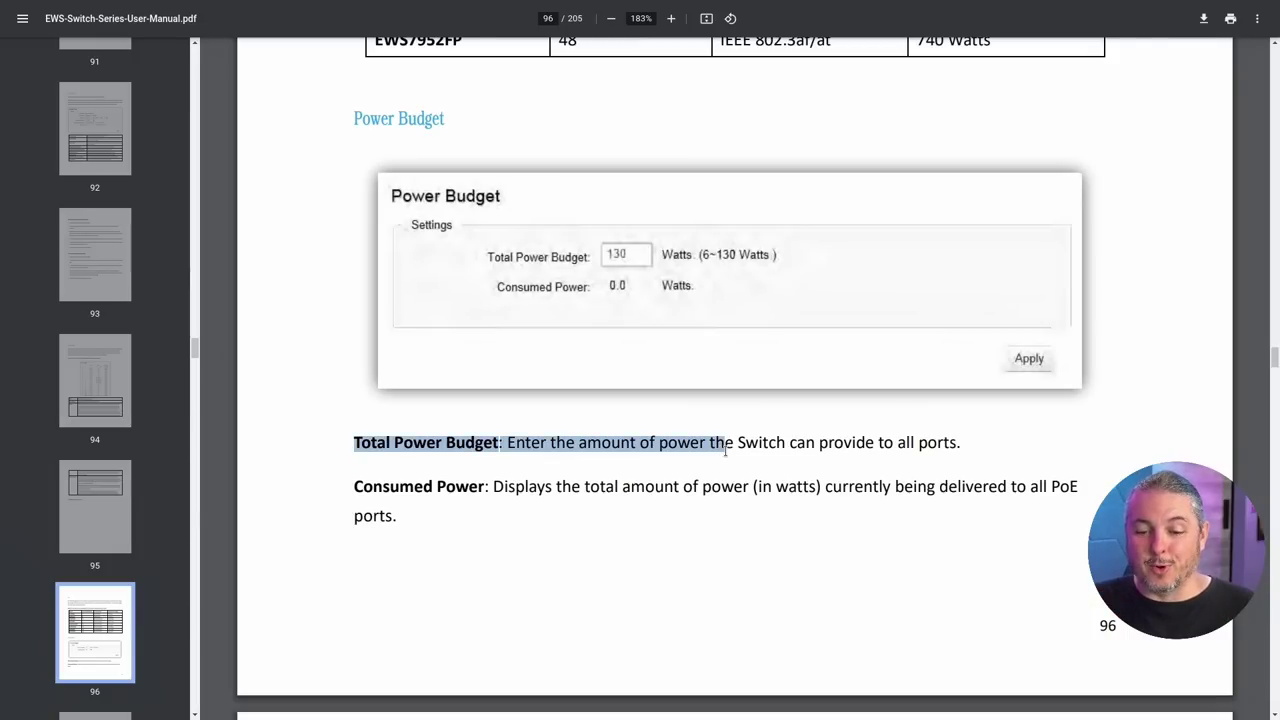
scroll(726, 450, down, 1)
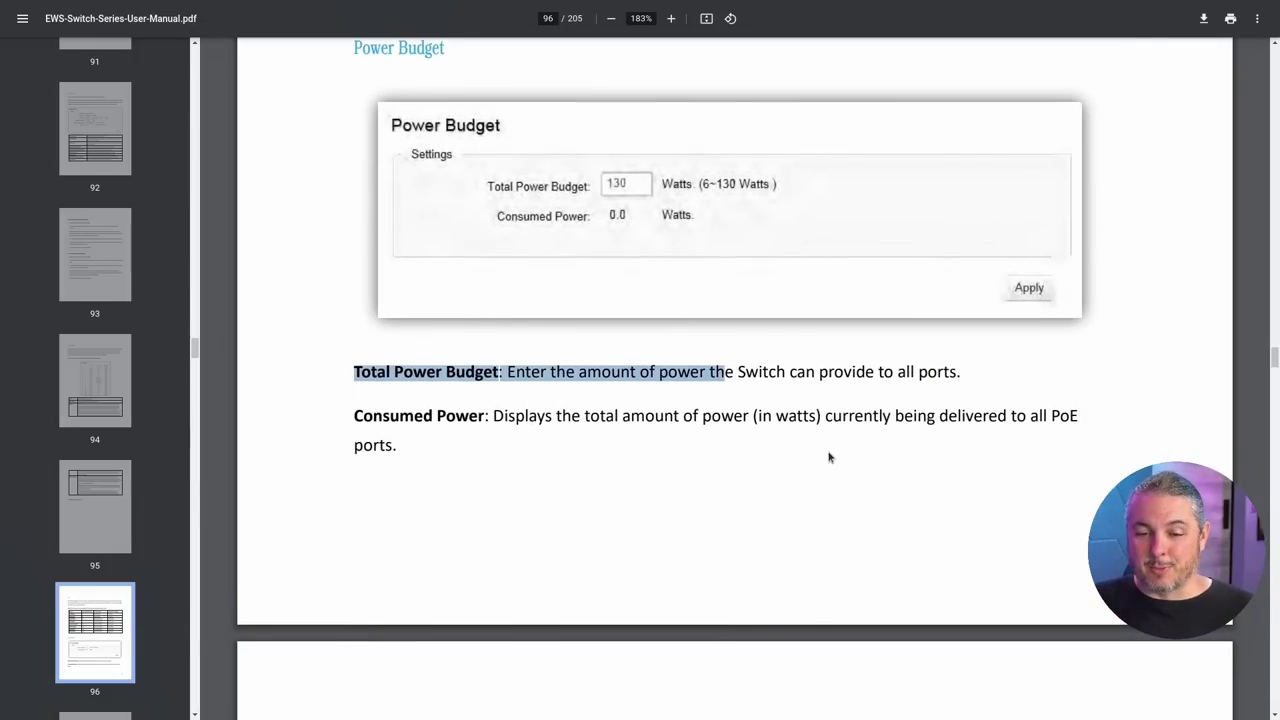
scroll(814, 434, down, 2)
scroll(814, 434, down, 8)
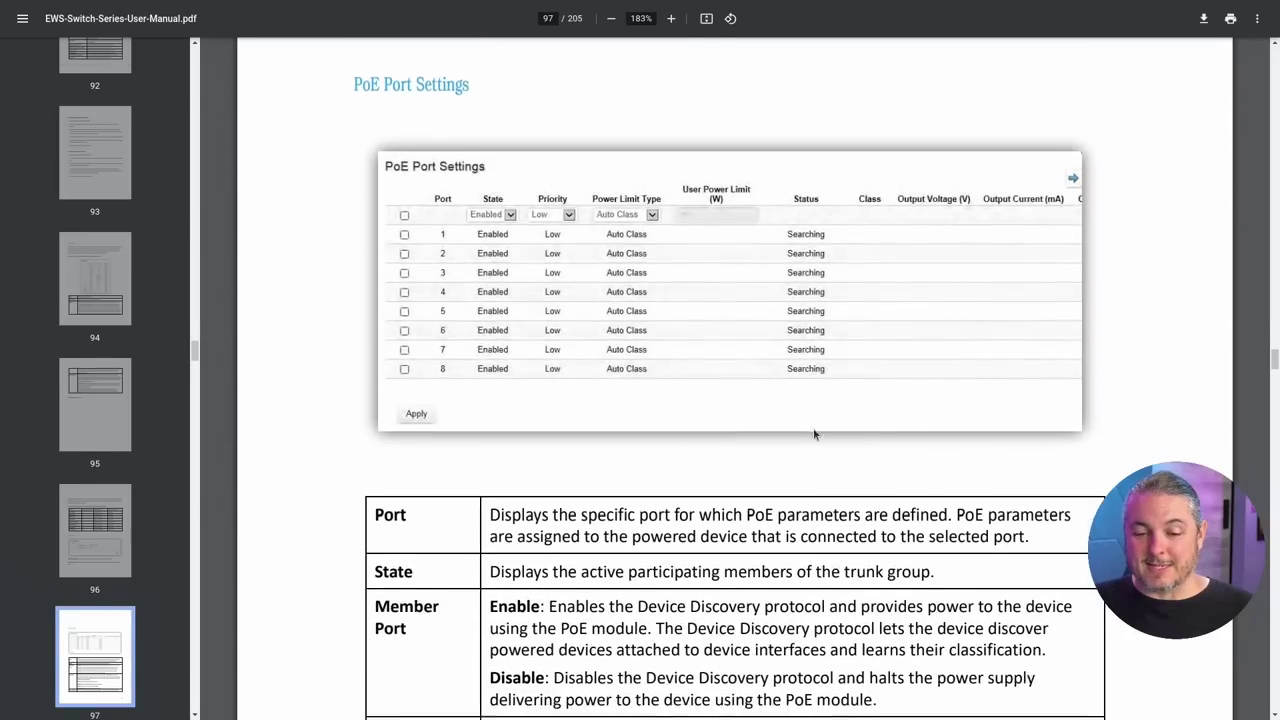
scroll(816, 434, down, 3)
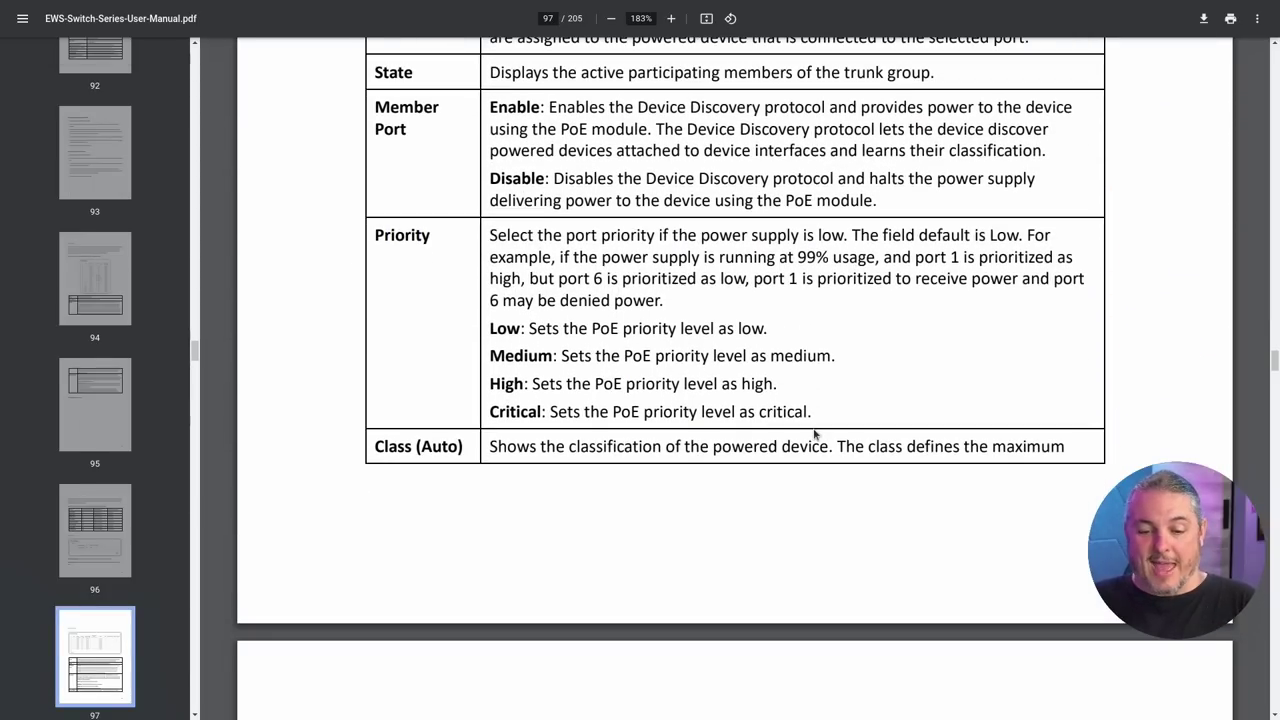
scroll(816, 480, up, 2)
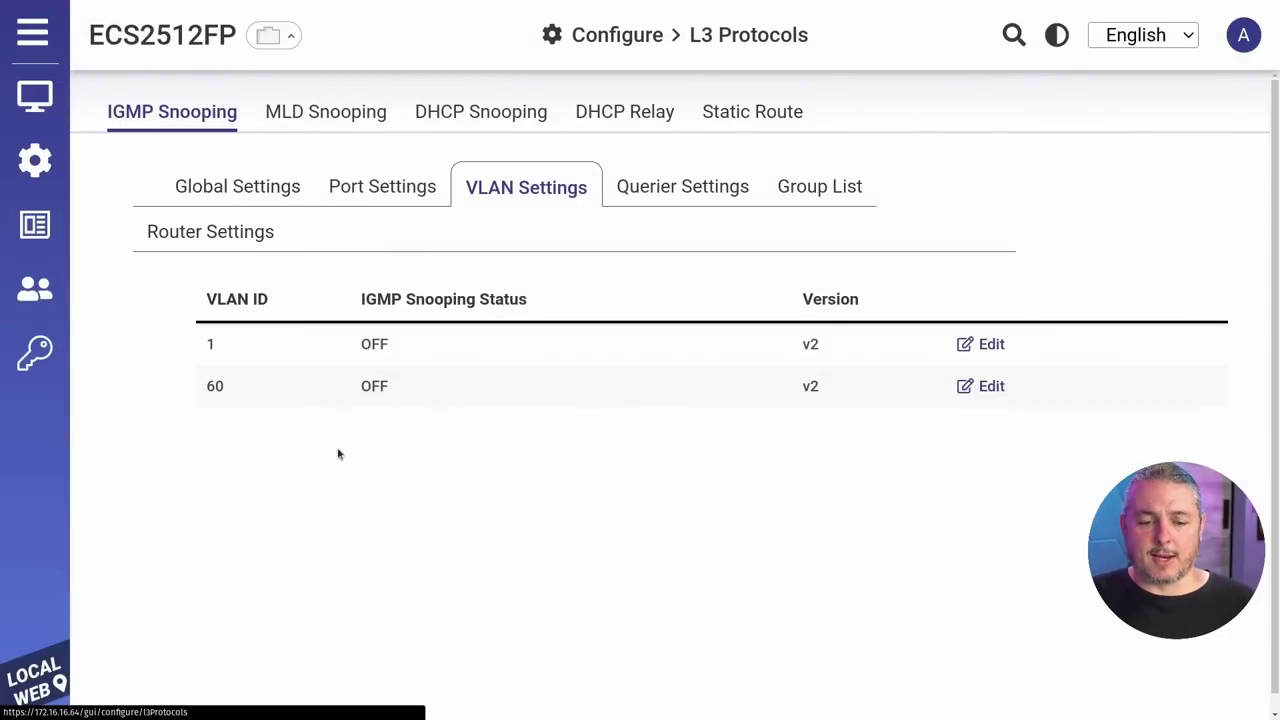
Step: Inspect the 0.0.0.0 default route via 172.16.16.1 without changes, then return to IGMP Snooping
click(713, 123)
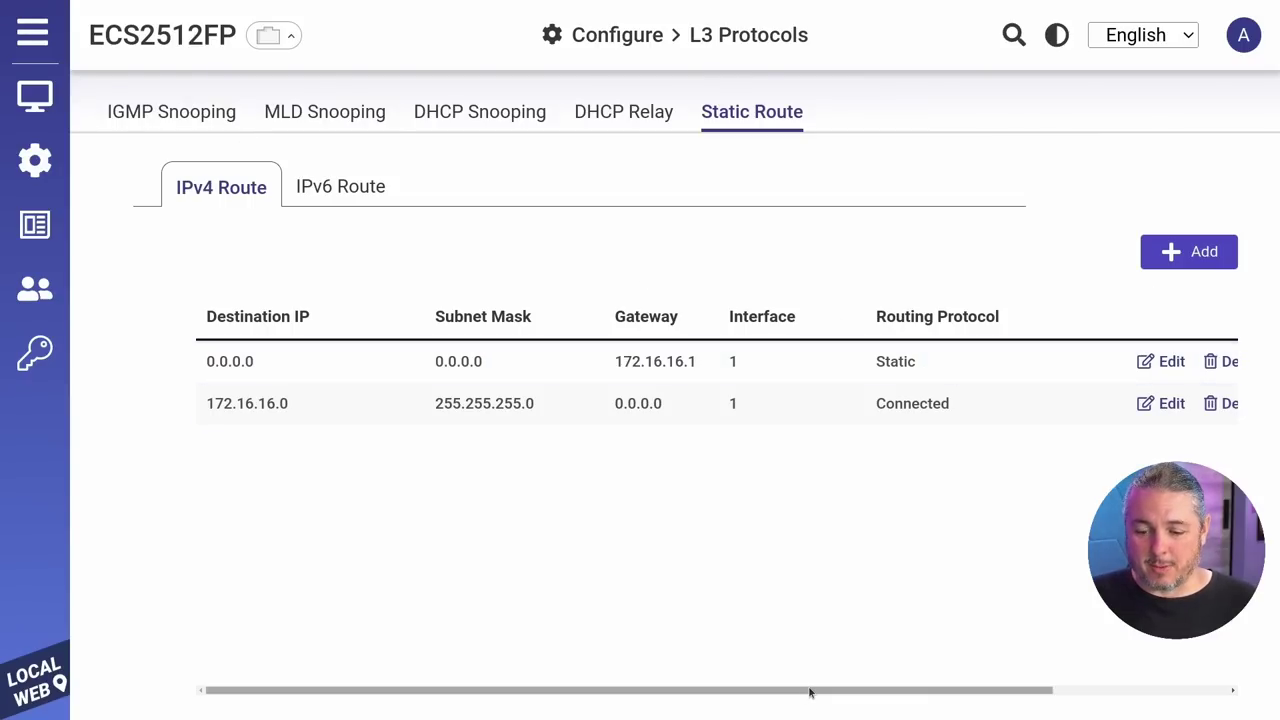
drag(810, 693, 666, 700)
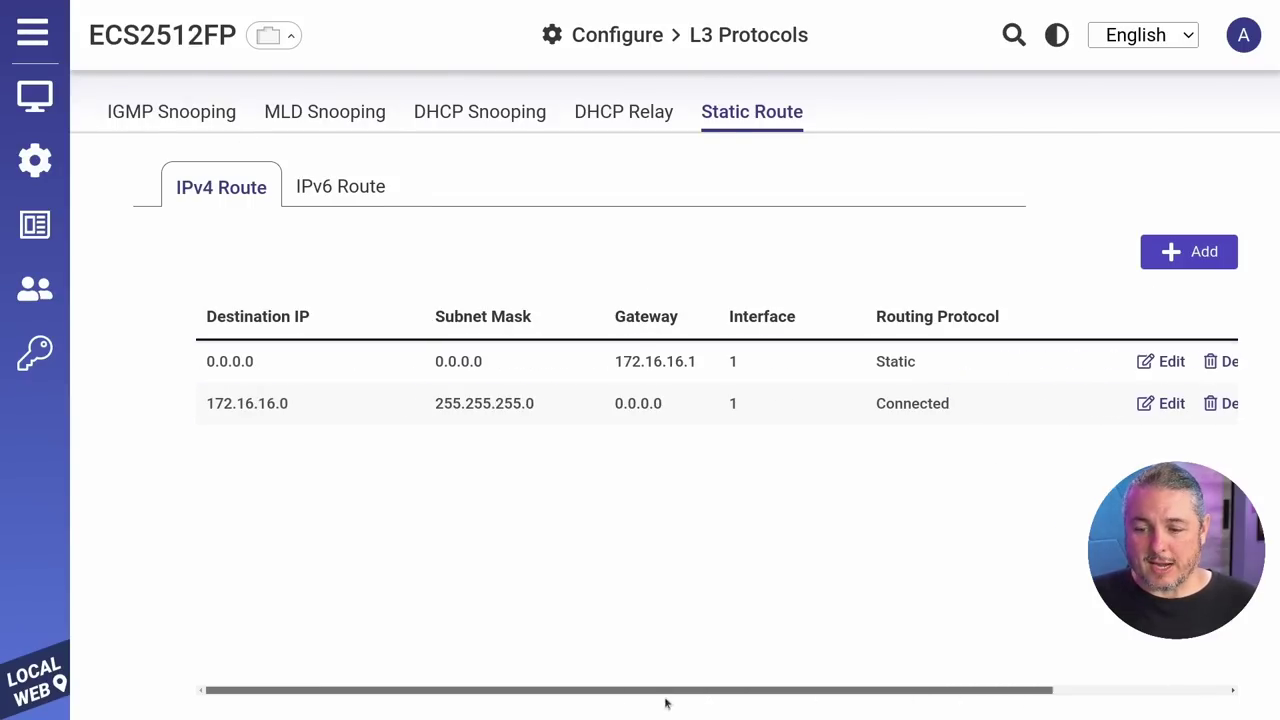
click(1172, 361)
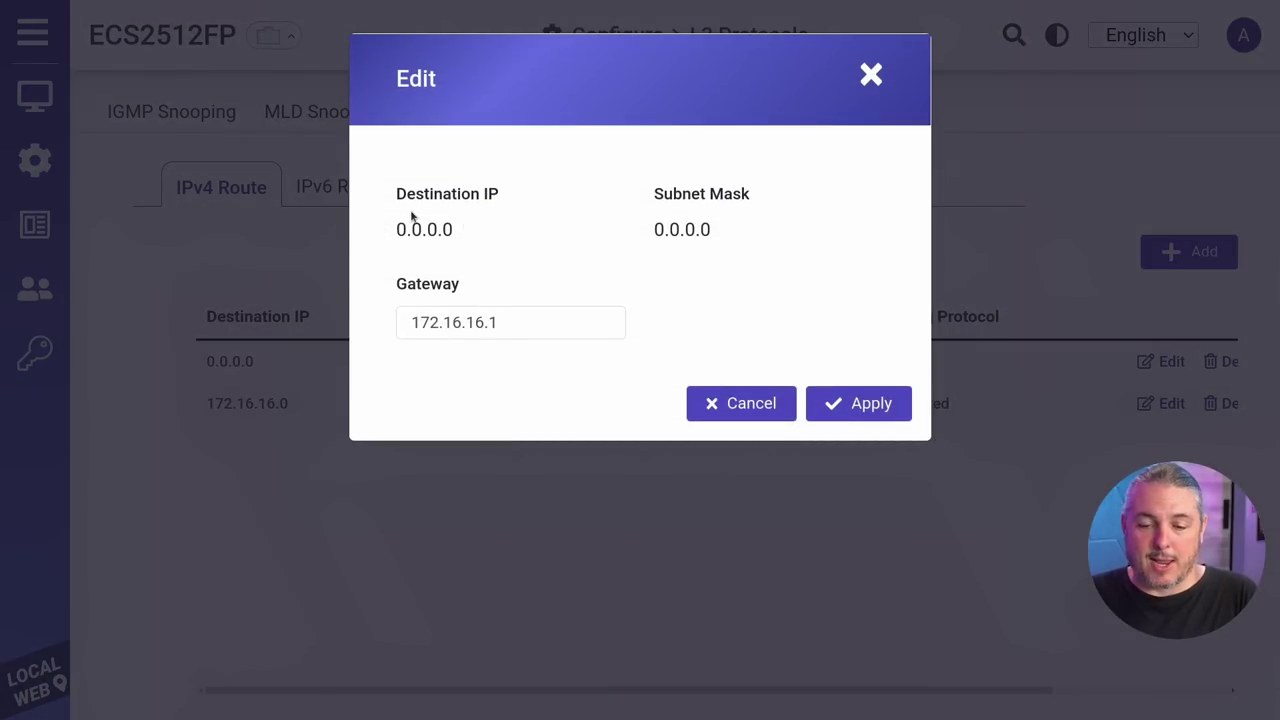
click(867, 78)
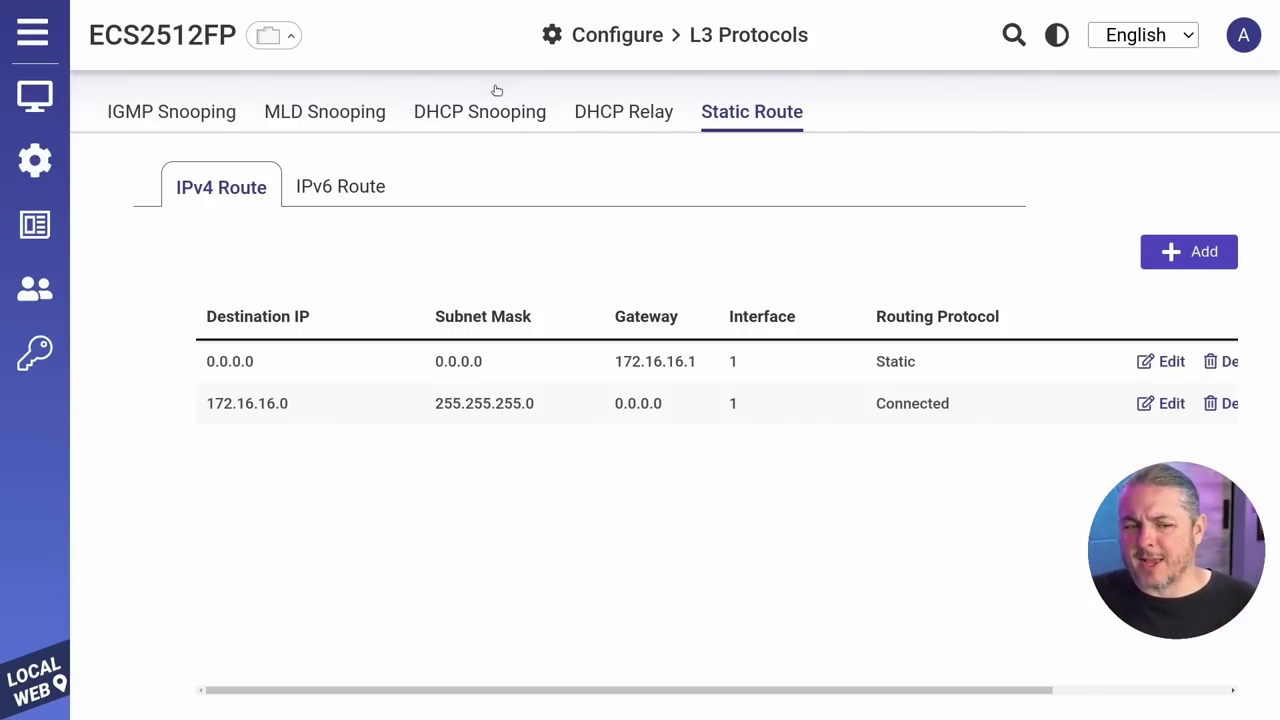
click(208, 115)
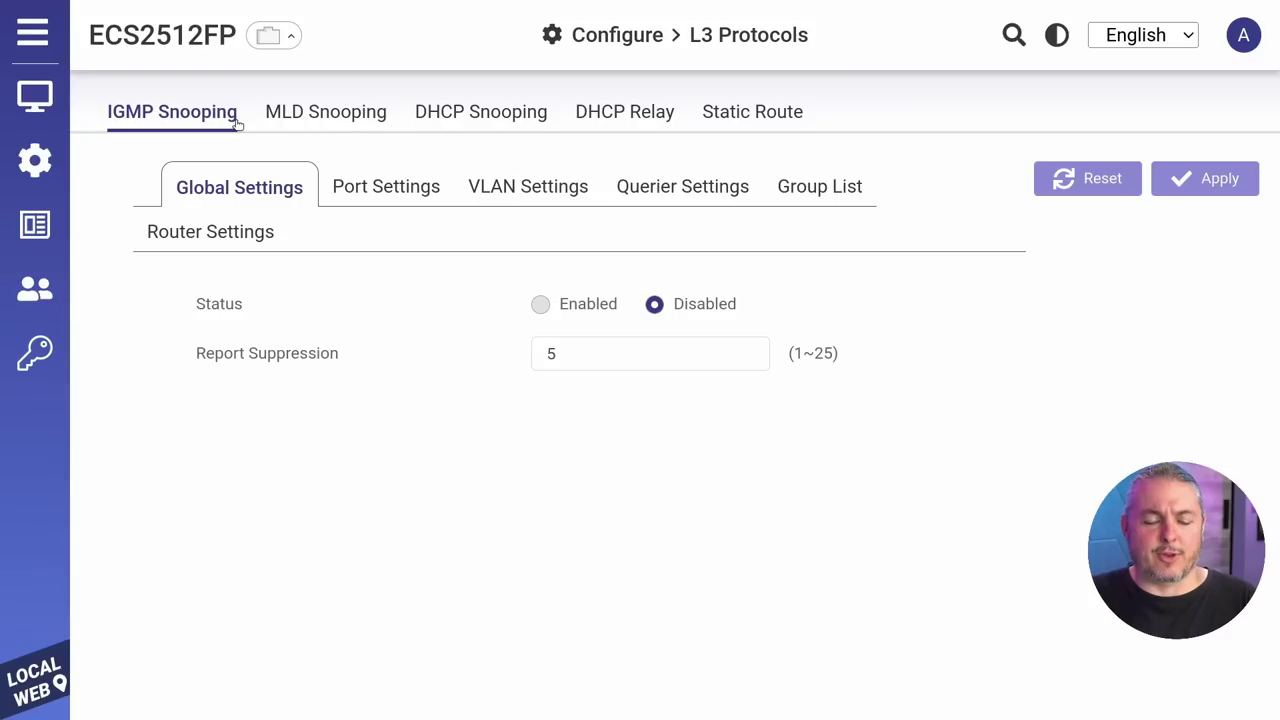
mouse_move(60, 160)
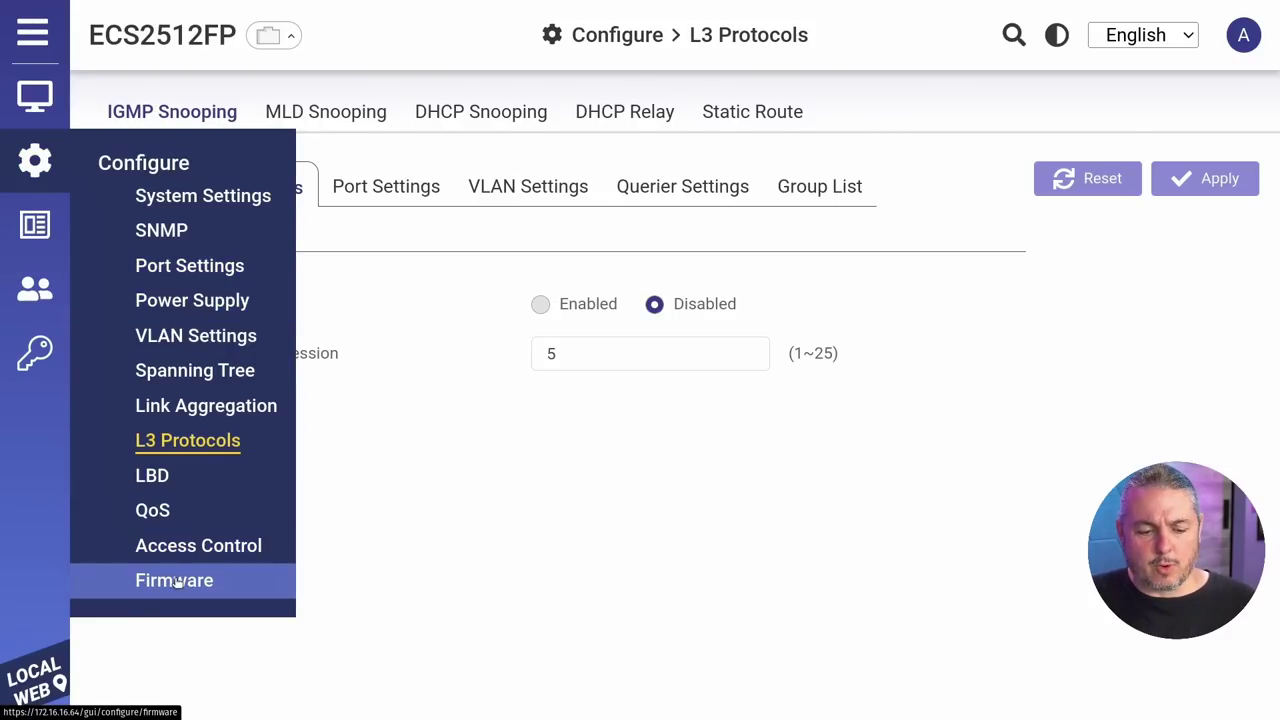
Step: Step through the QoS CoS Mapping, DSCP Mapping, Port CoS, Bandwidth Control and Storm Control tabs
click(158, 507)
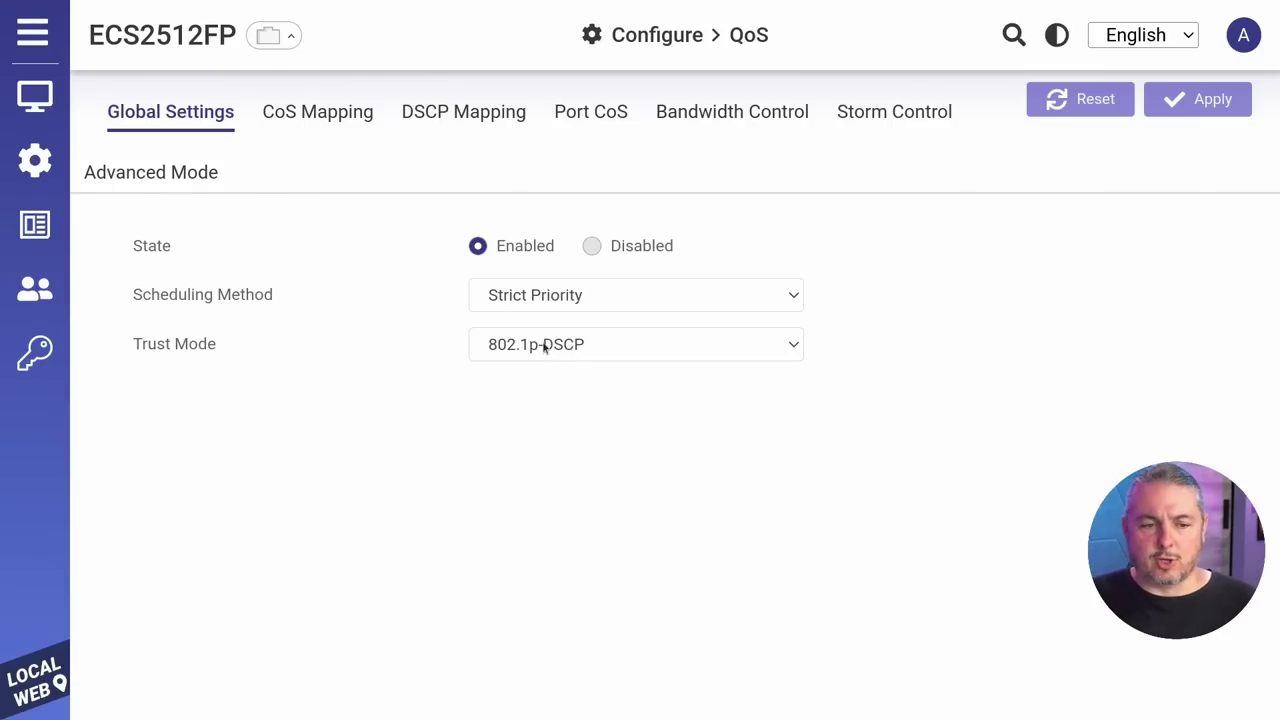
click(322, 127)
click(502, 122)
click(634, 118)
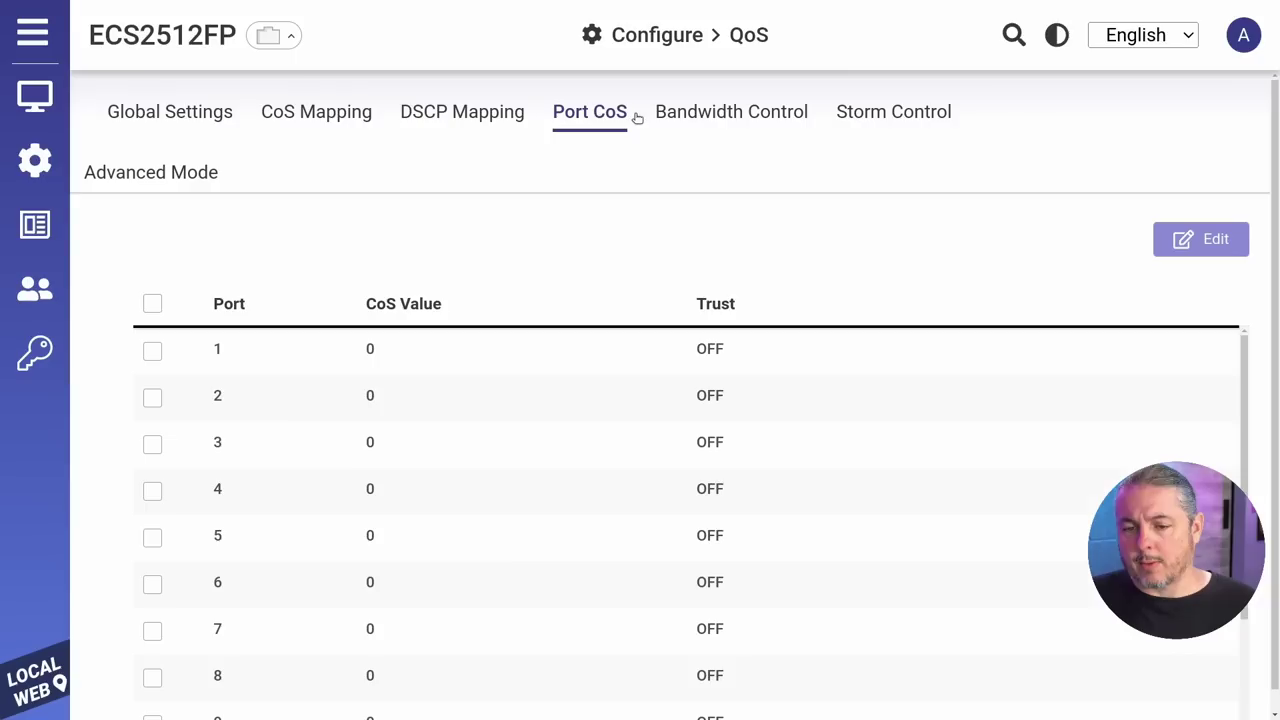
click(740, 118)
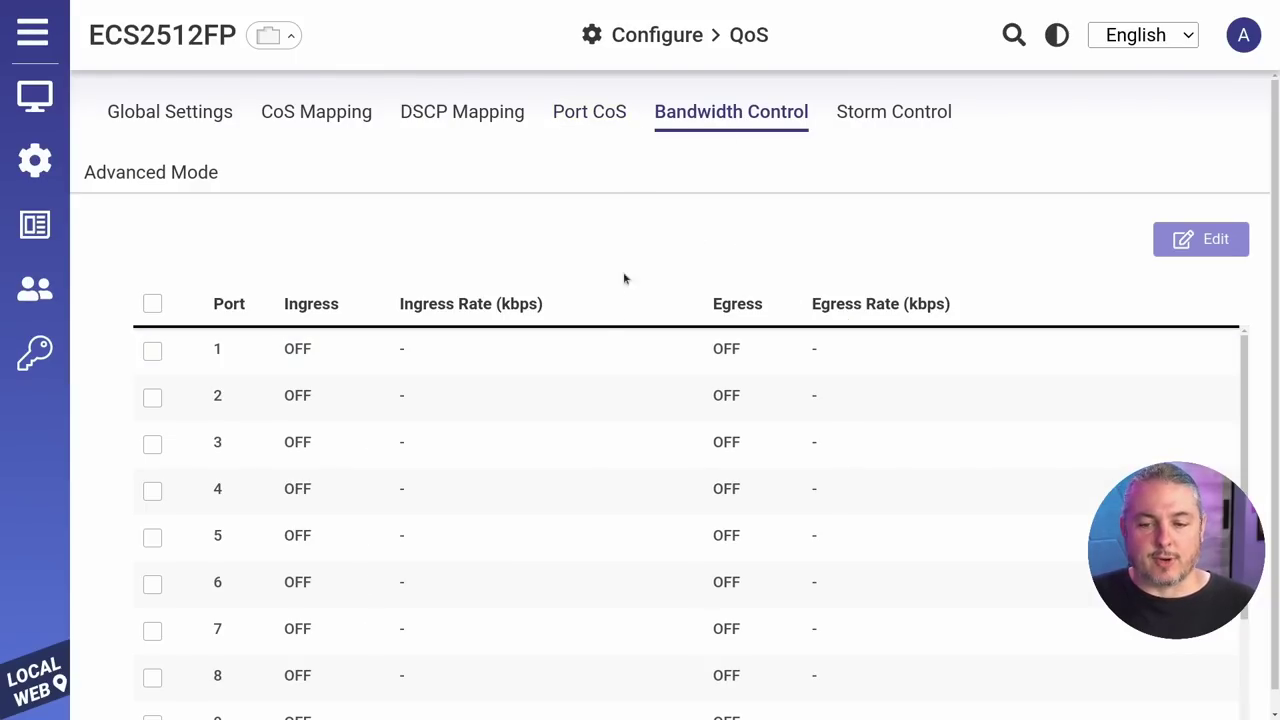
click(873, 96)
Step: Zoom the 802.1Q page in and add VLAN 1337 named Testing
mouse_move(34, 95)
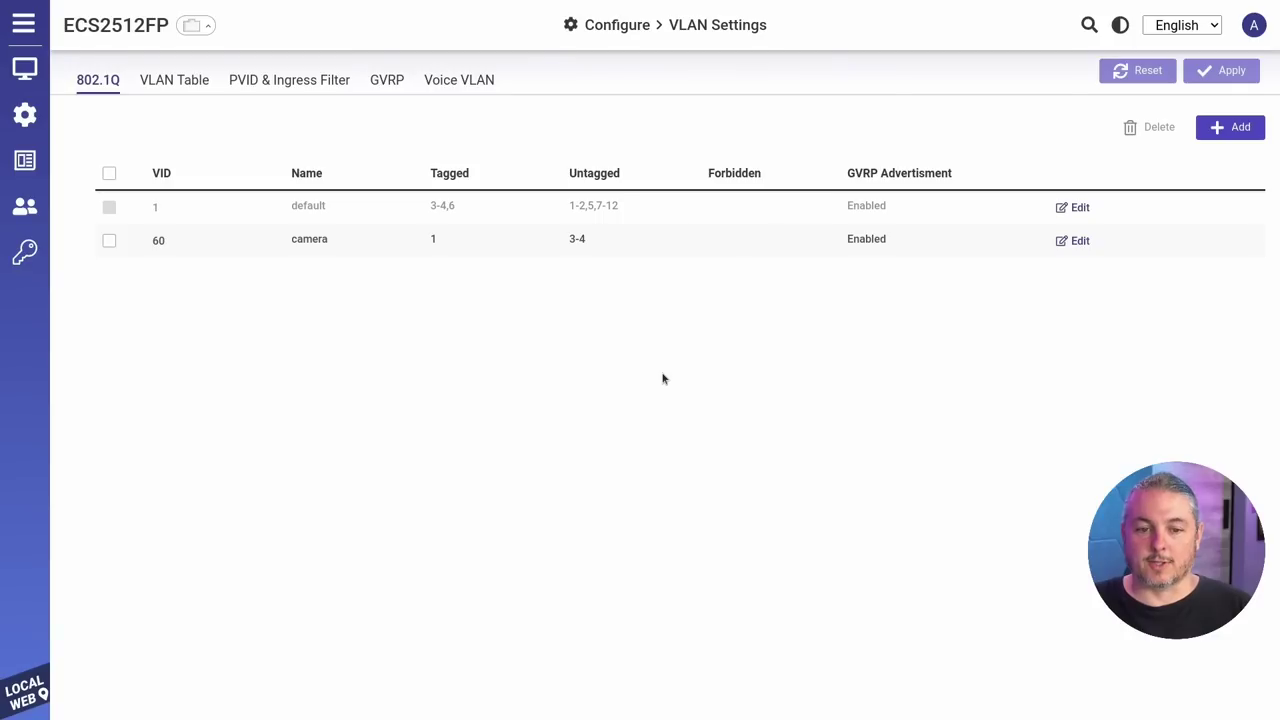
key(ctrl+plus)
key(ctrl+plus)
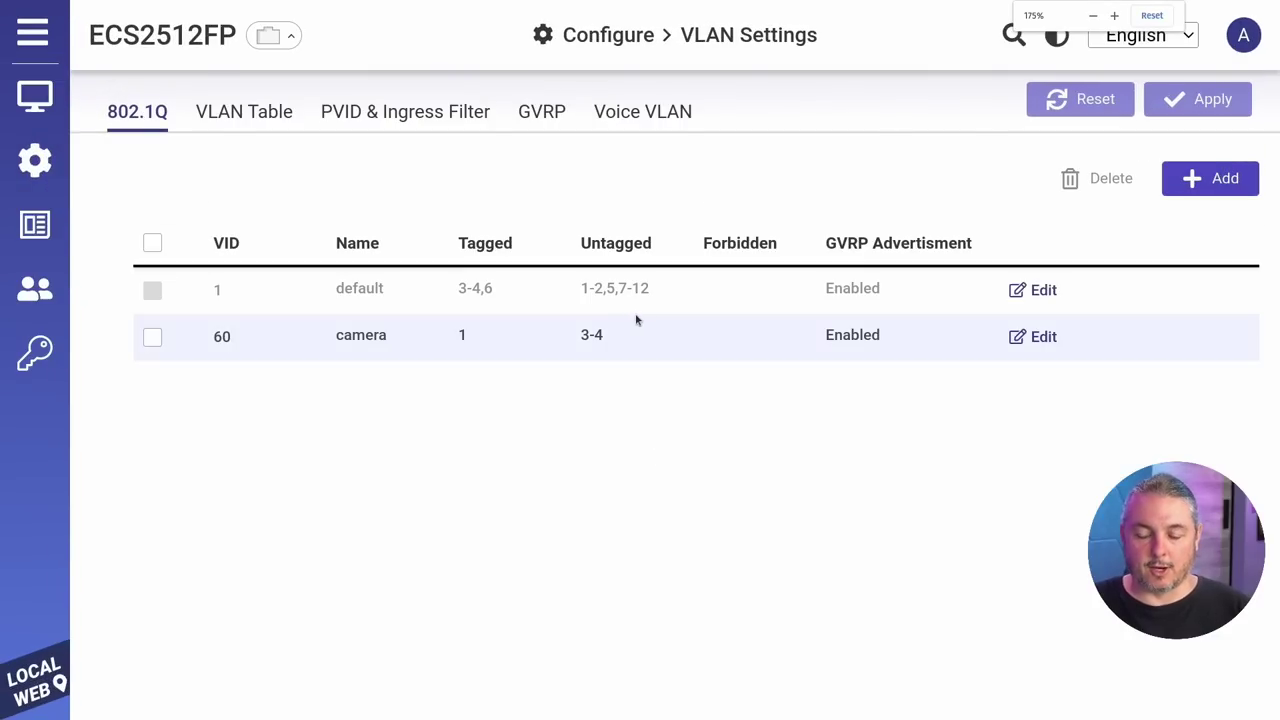
click(1215, 178)
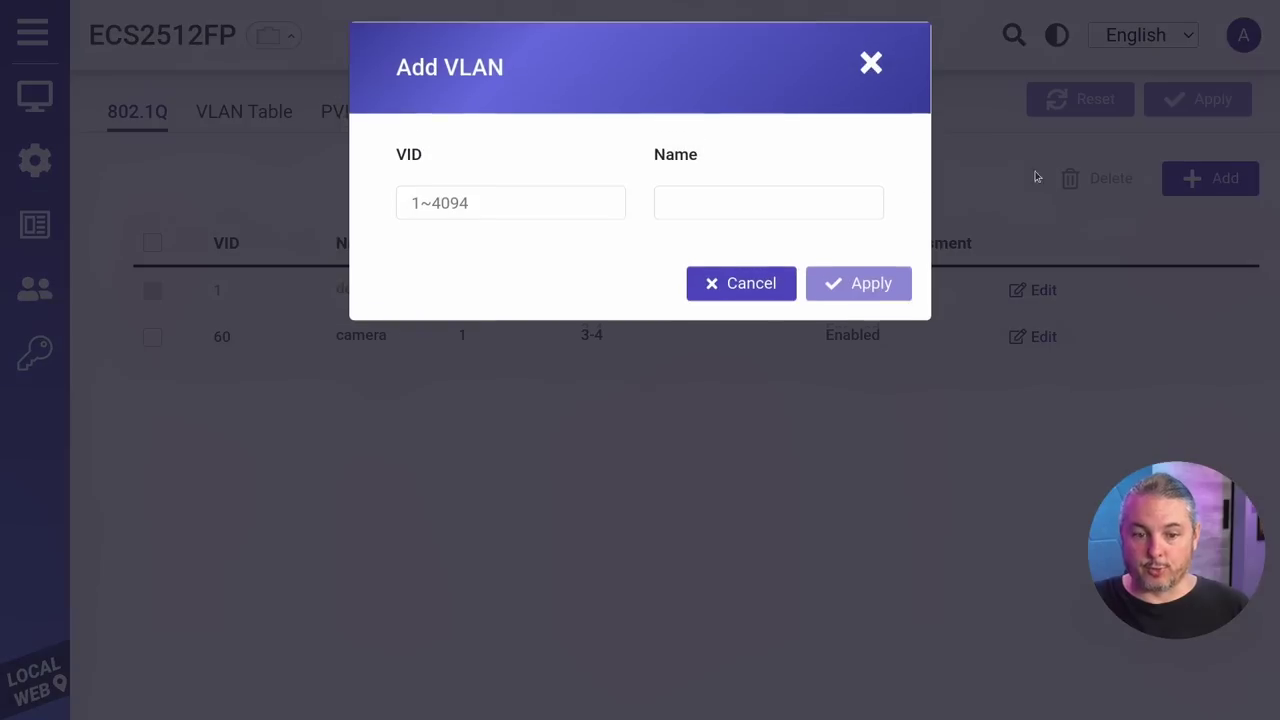
click(561, 205)
text(1337)
key(Tab)
text(Testing)
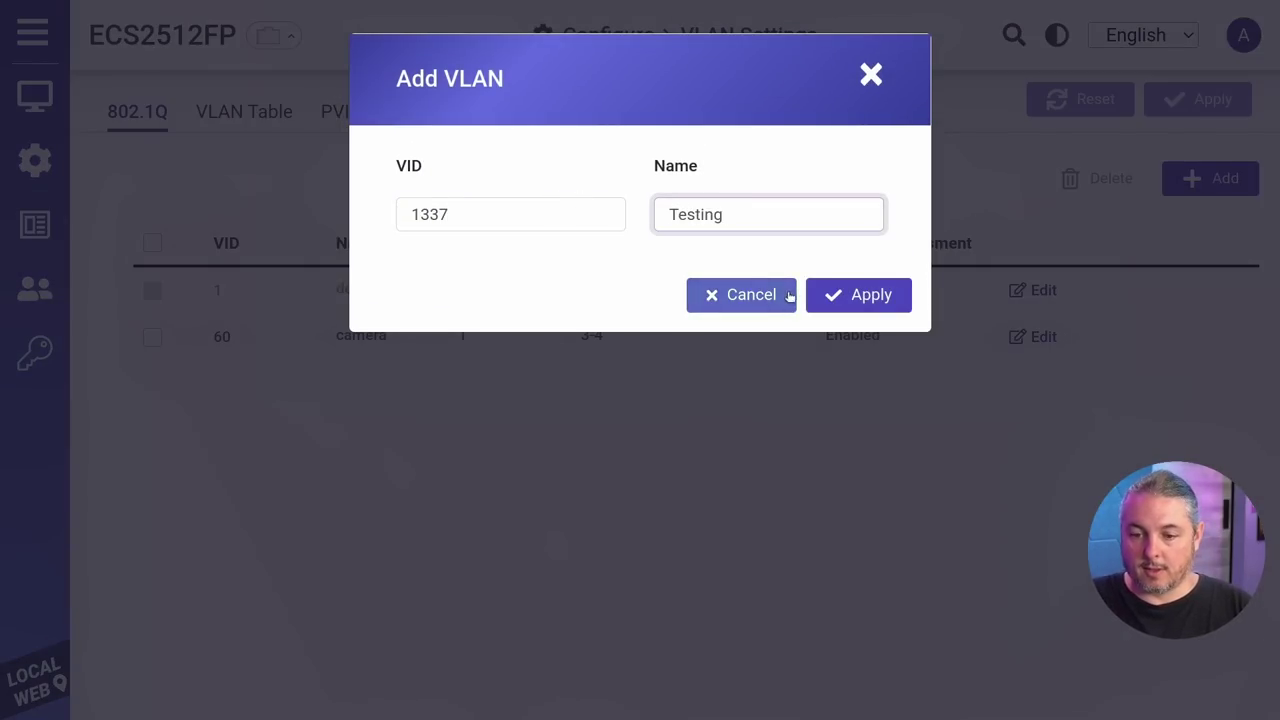
click(850, 292)
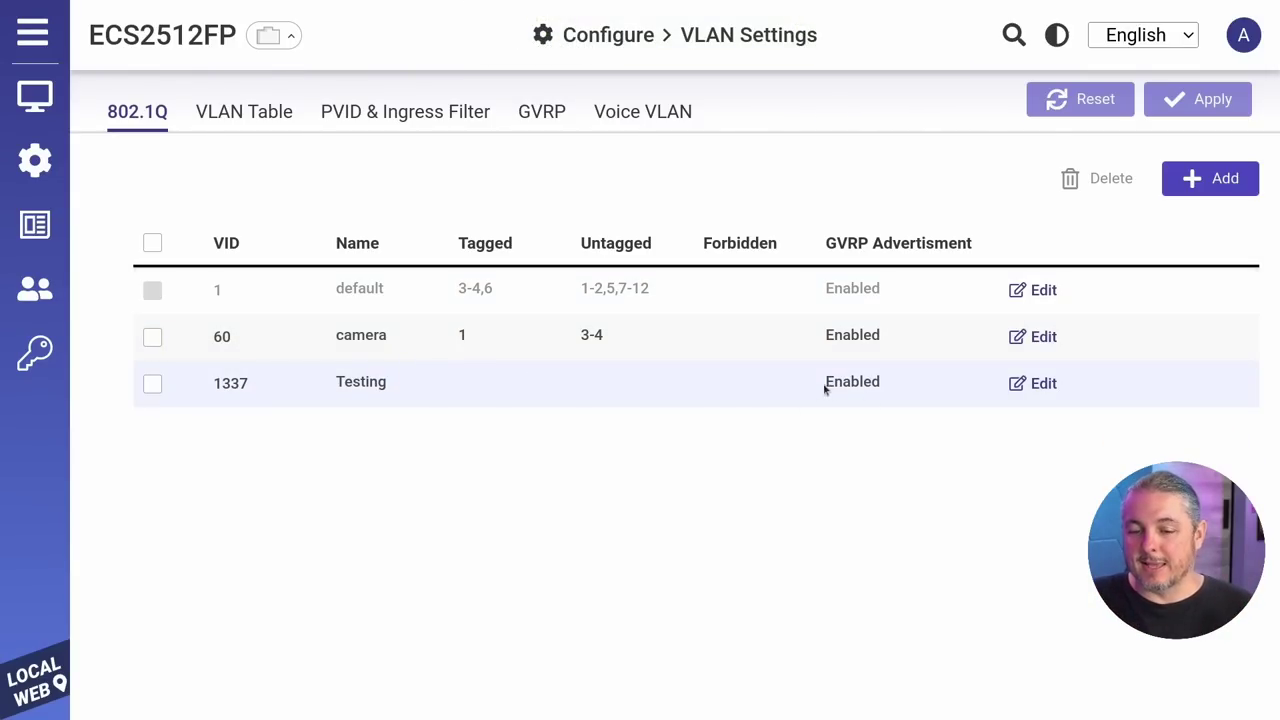
Step: Make port 1 tagged and port 8 untagged in the Testing VLAN
click(1018, 388)
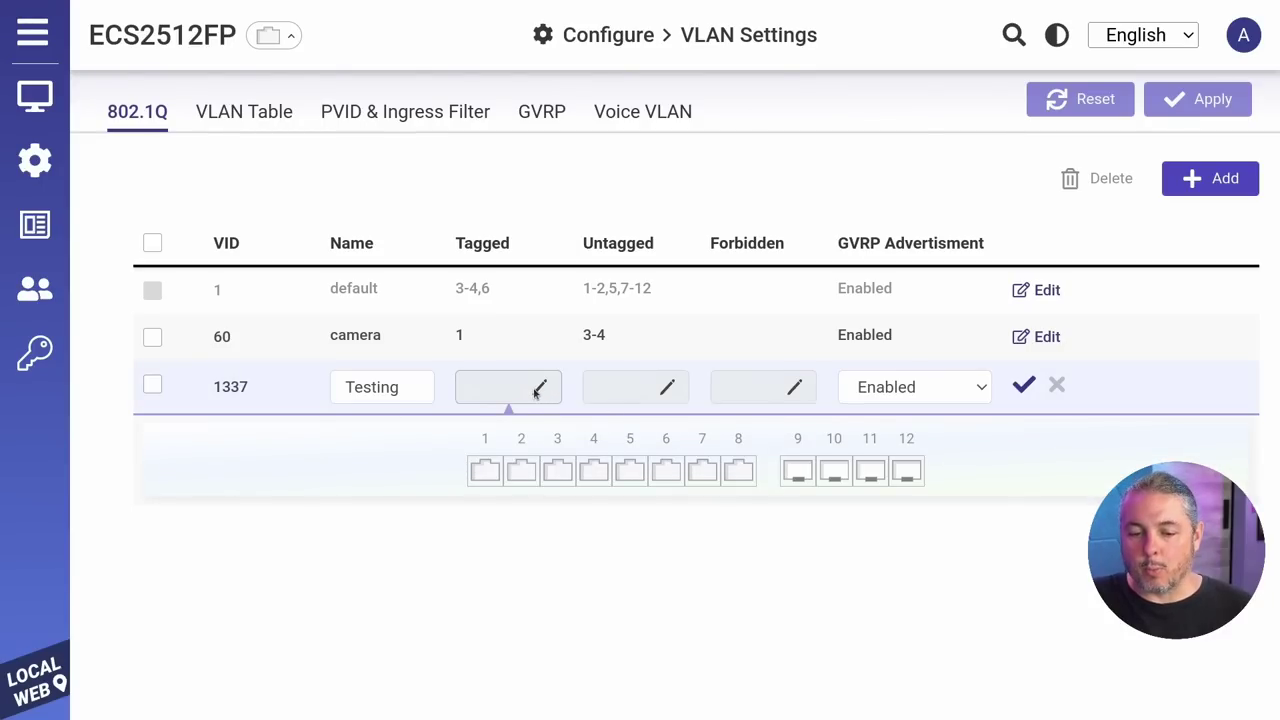
click(540, 390)
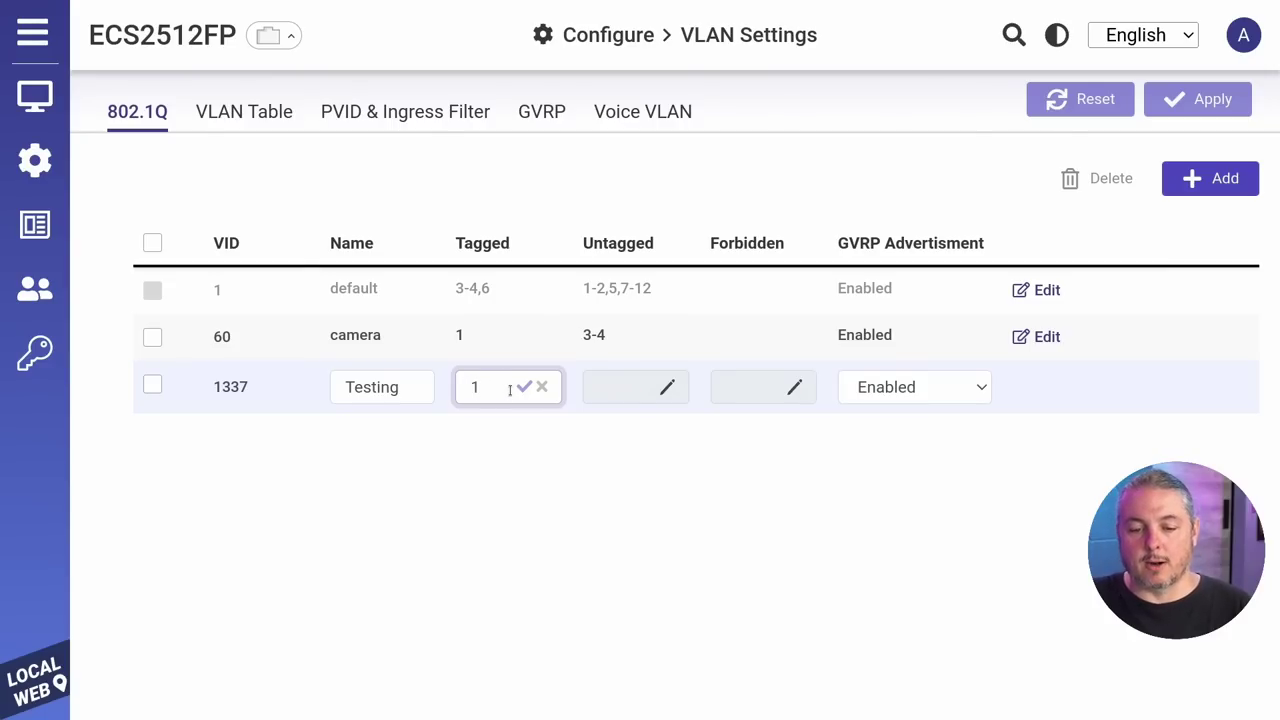
click(525, 387)
click(615, 397)
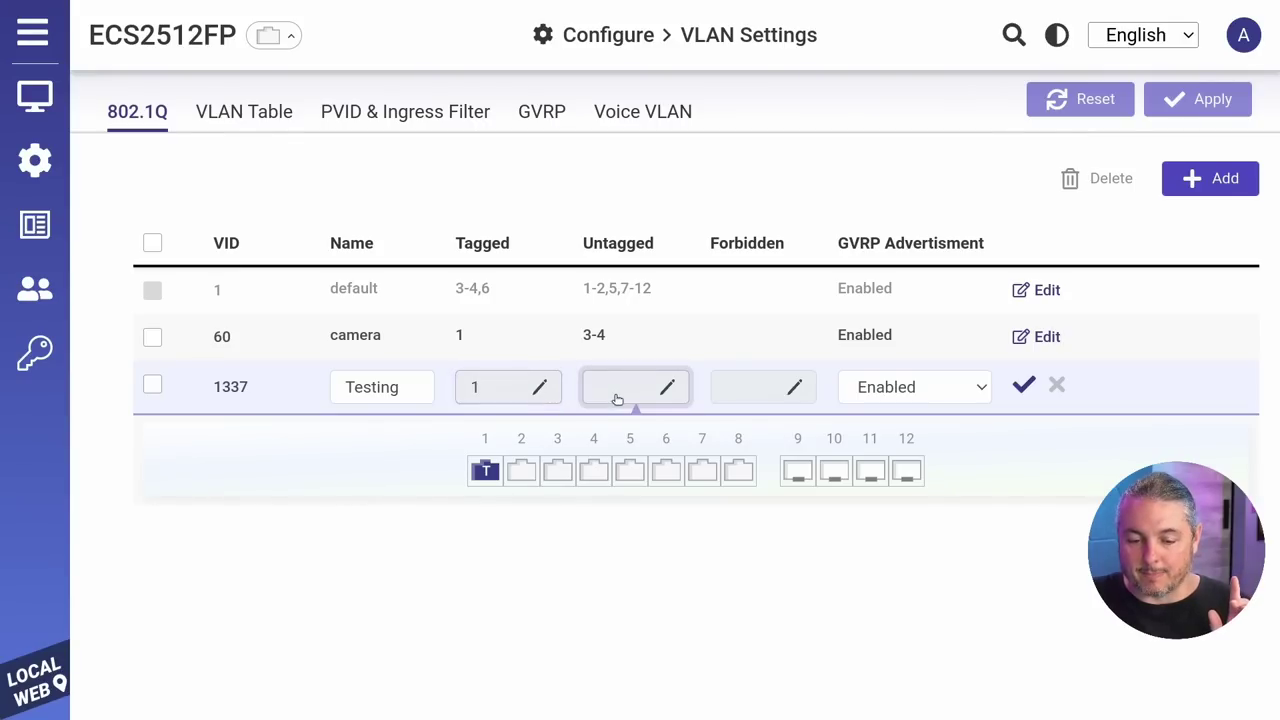
click(745, 481)
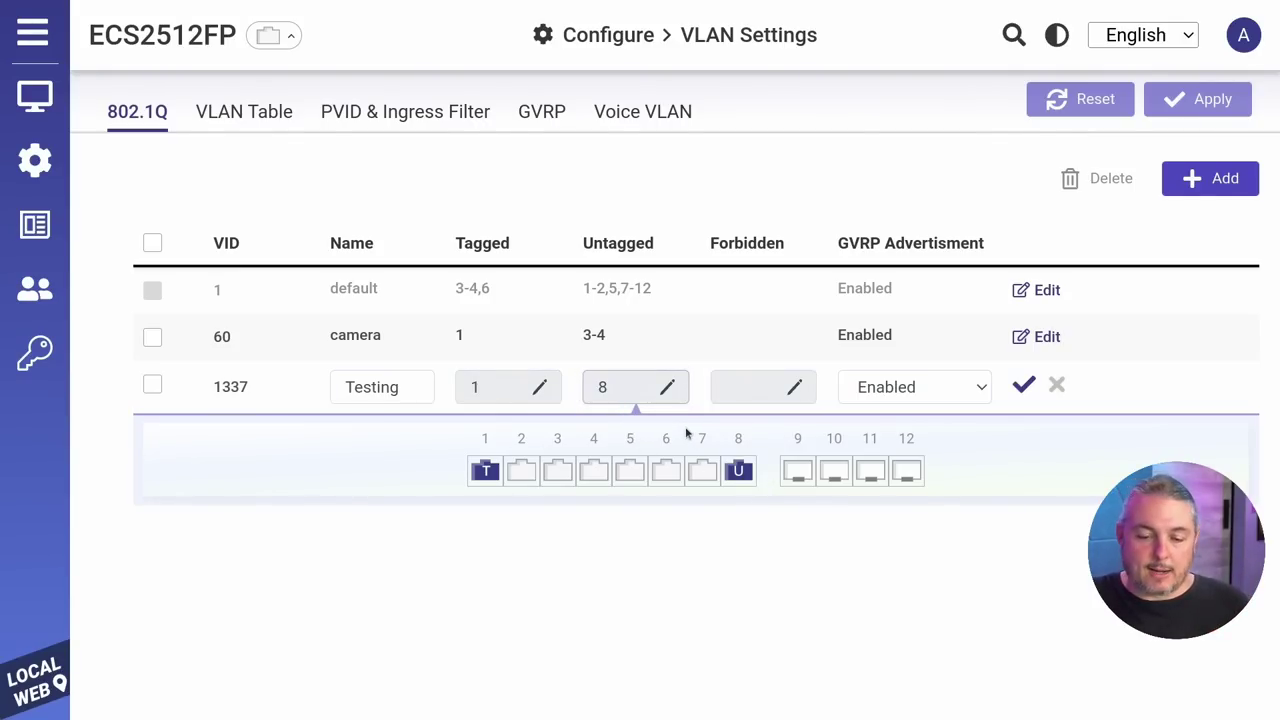
click(740, 474)
click(740, 474)
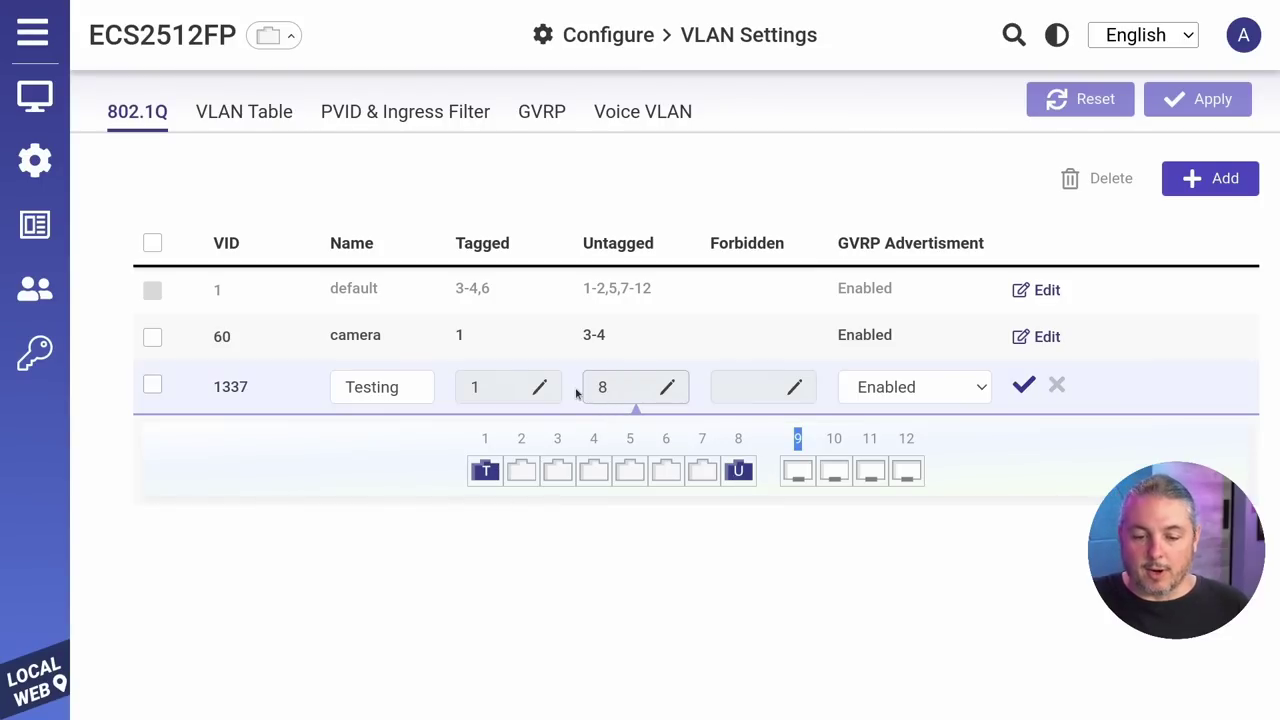
click(1022, 386)
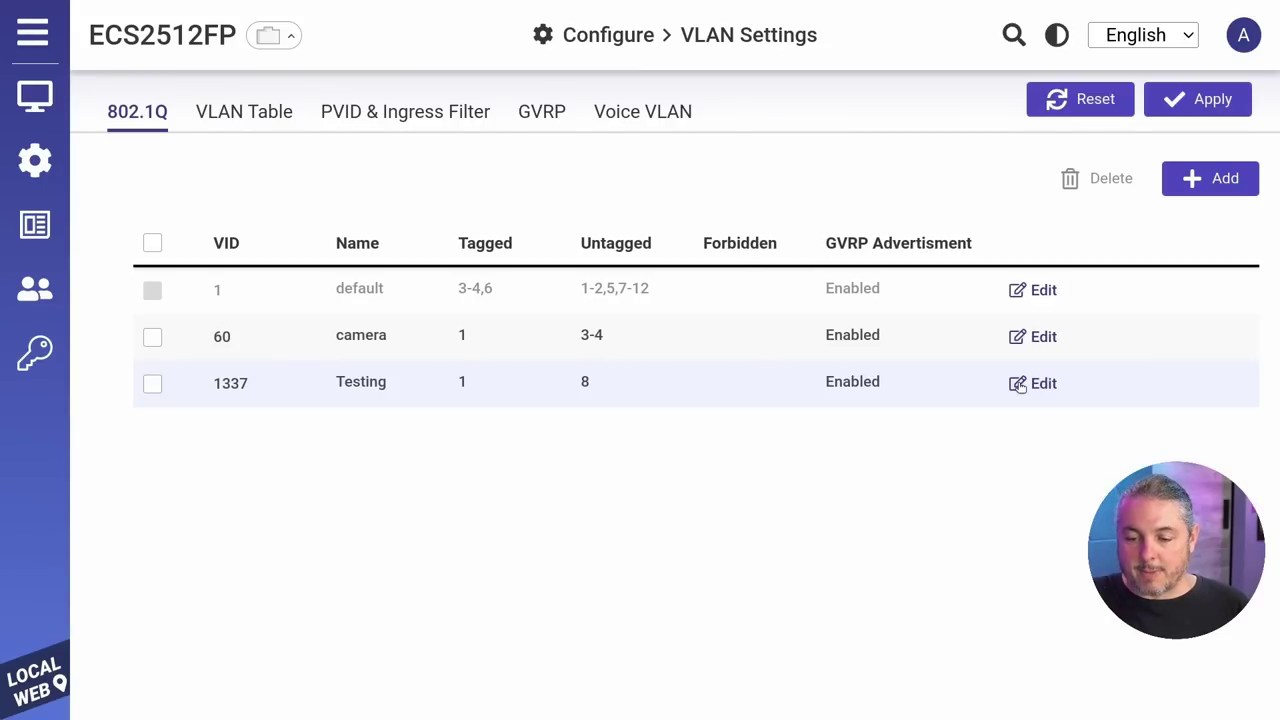
Step: Apply the Testing VLAN, review the default VLAN's membership without changes, then view port PVID settings
click(1170, 112)
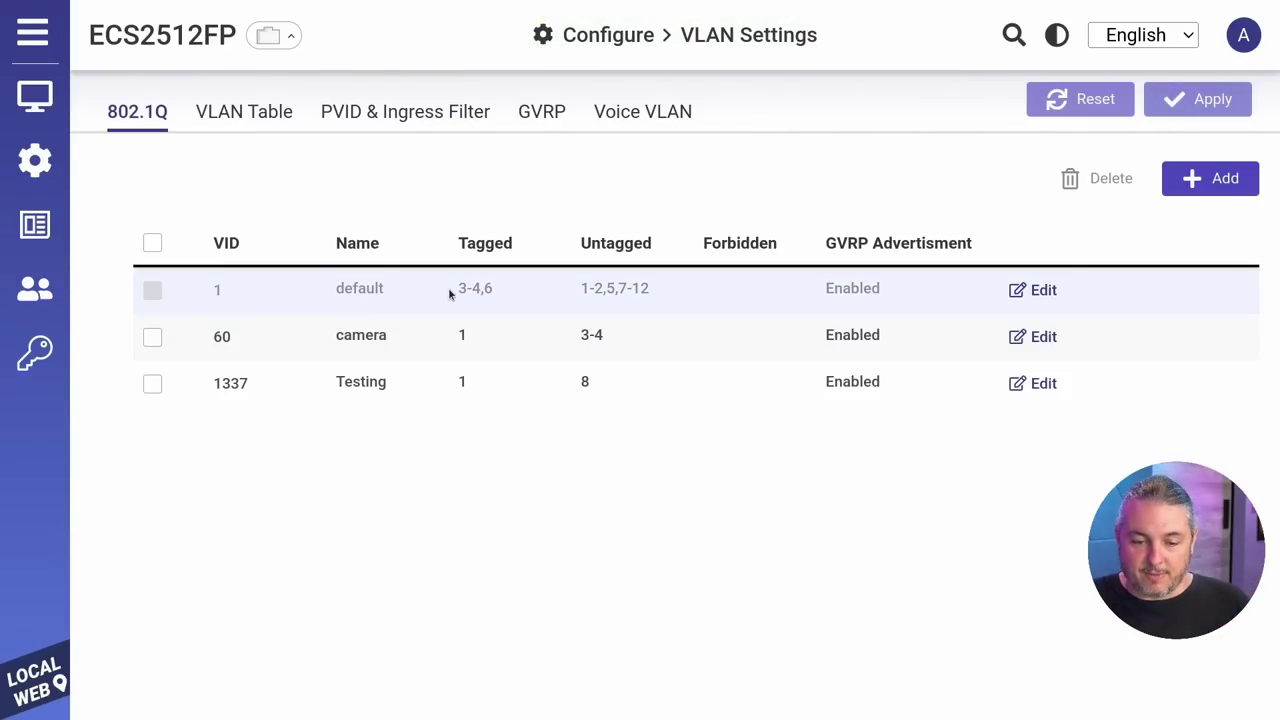
drag(459, 289, 488, 290)
click(1038, 290)
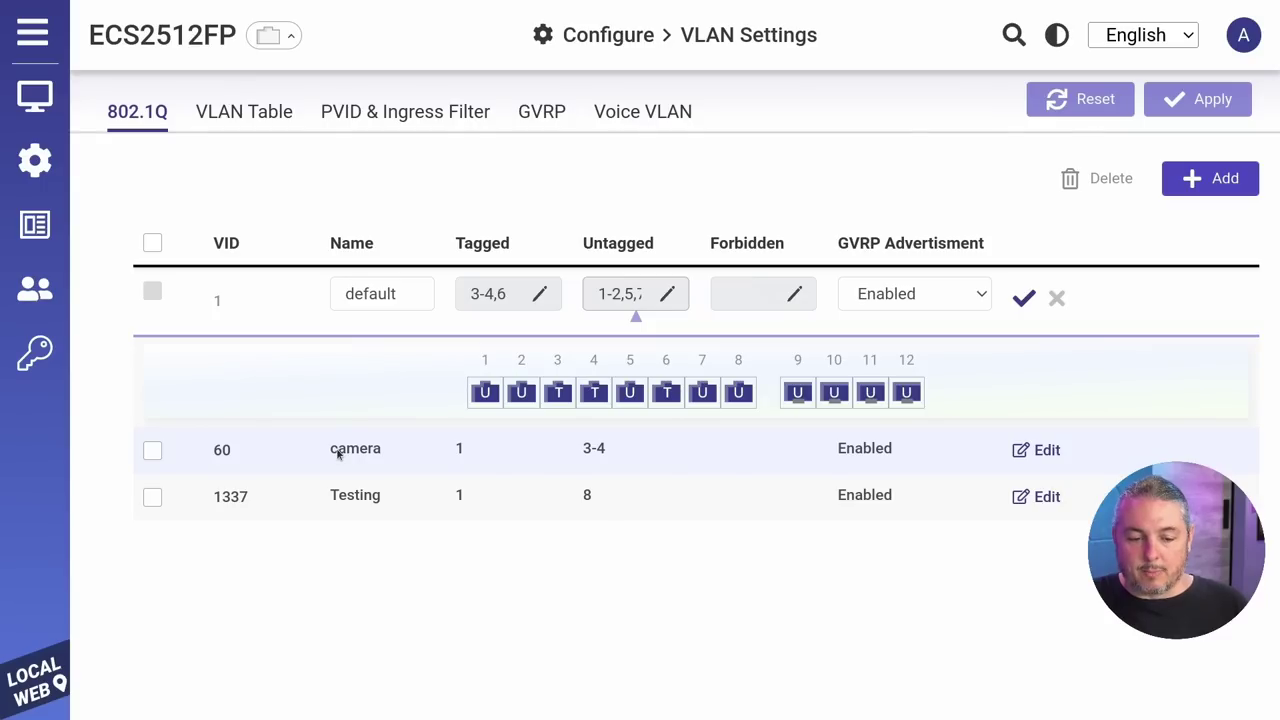
click(1057, 300)
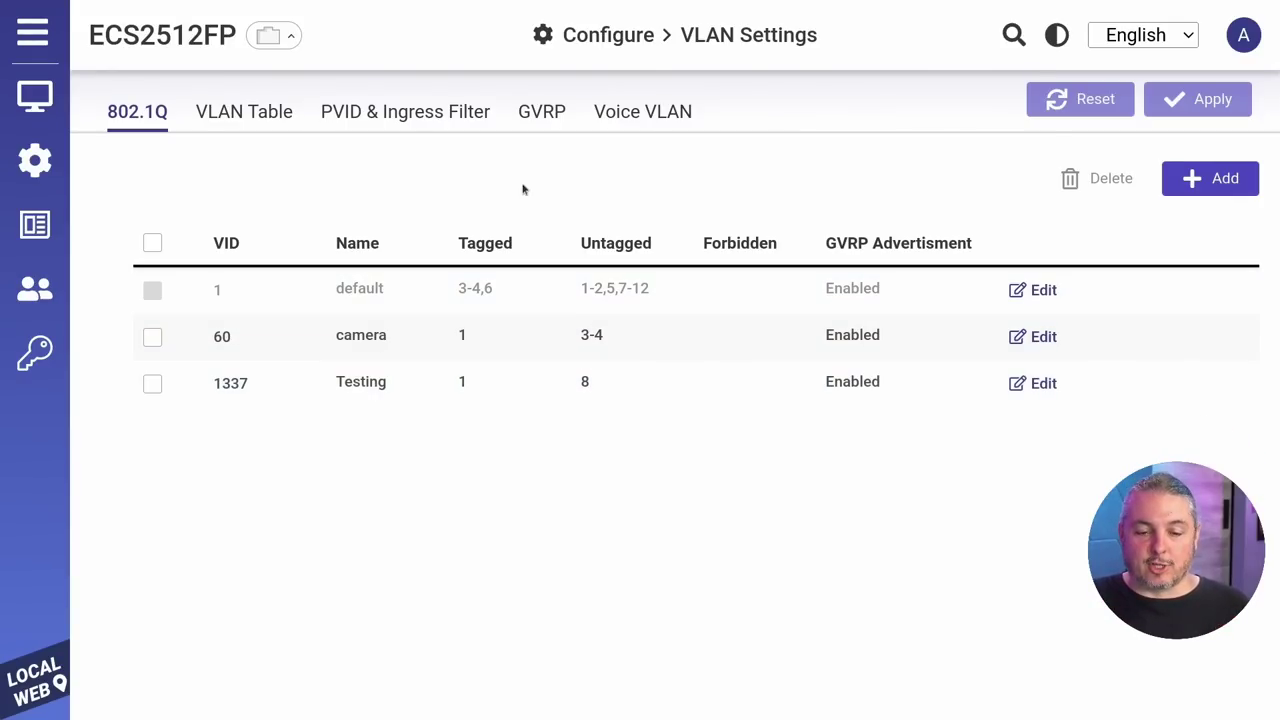
click(437, 125)
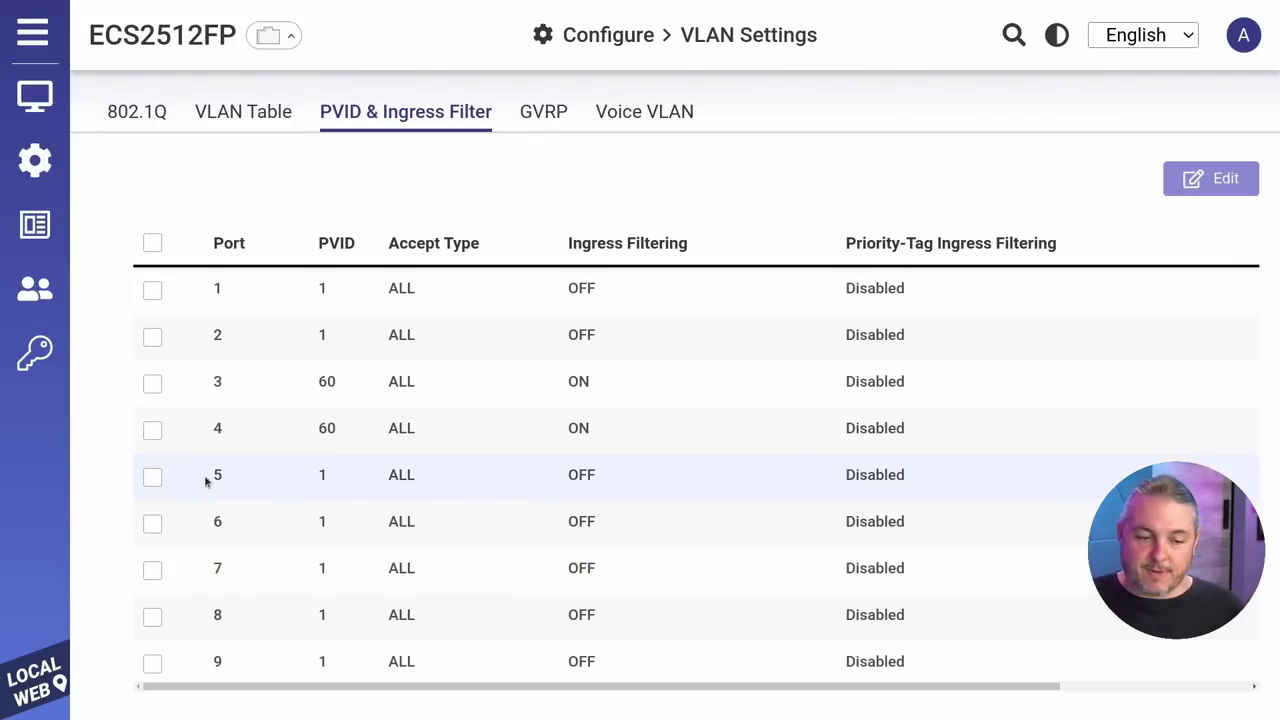
Step: Set port 8's PVID to VLAN 1337 (Testing), keeping the accepted frame type at ALL
click(152, 617)
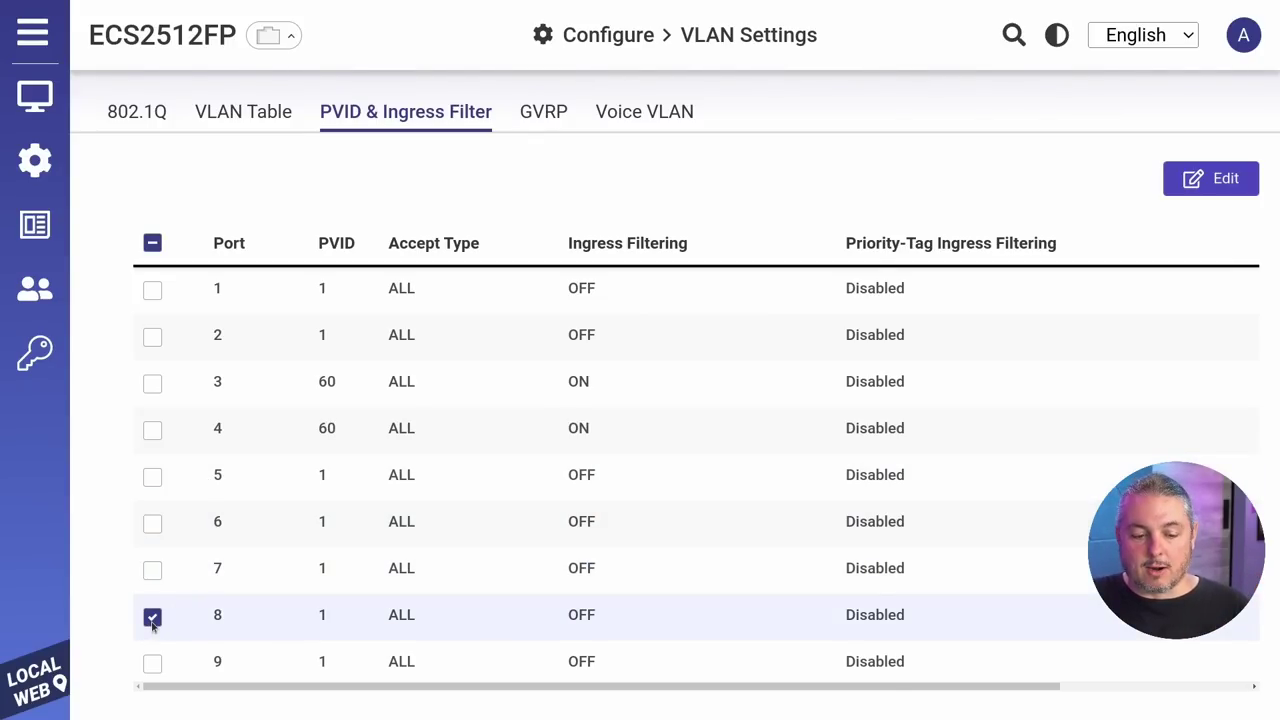
click(1218, 178)
click(471, 292)
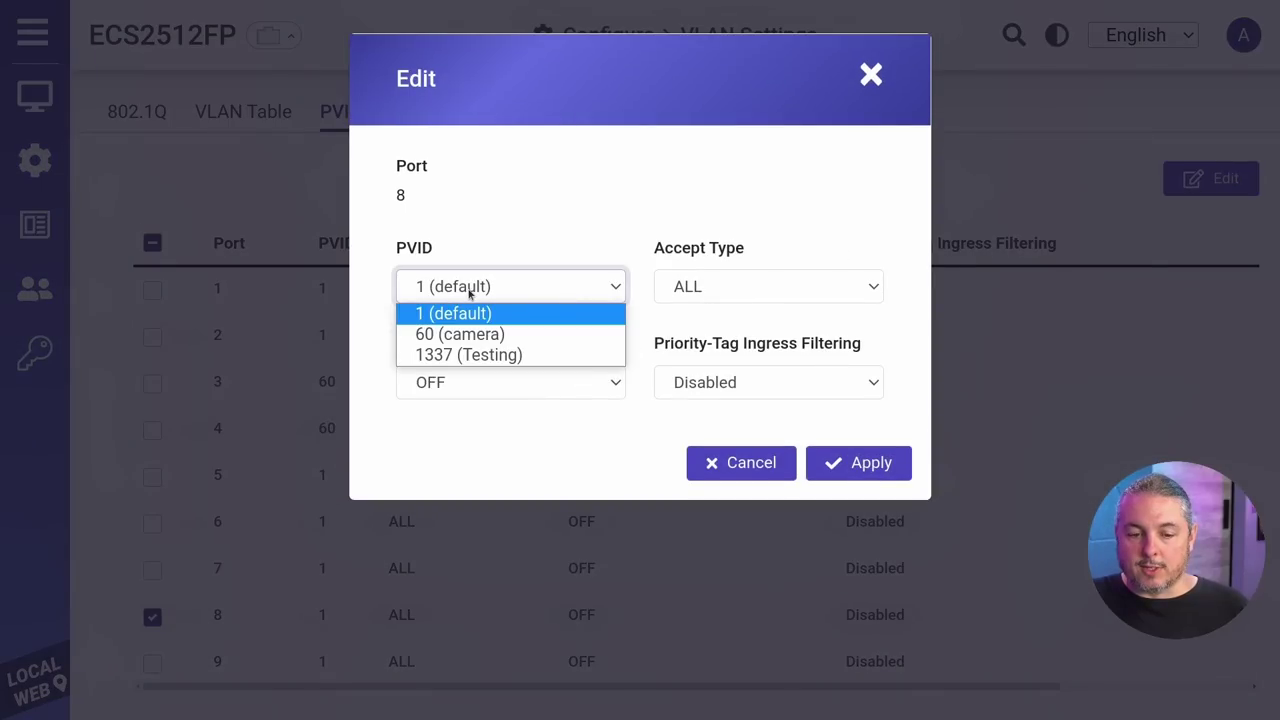
click(457, 352)
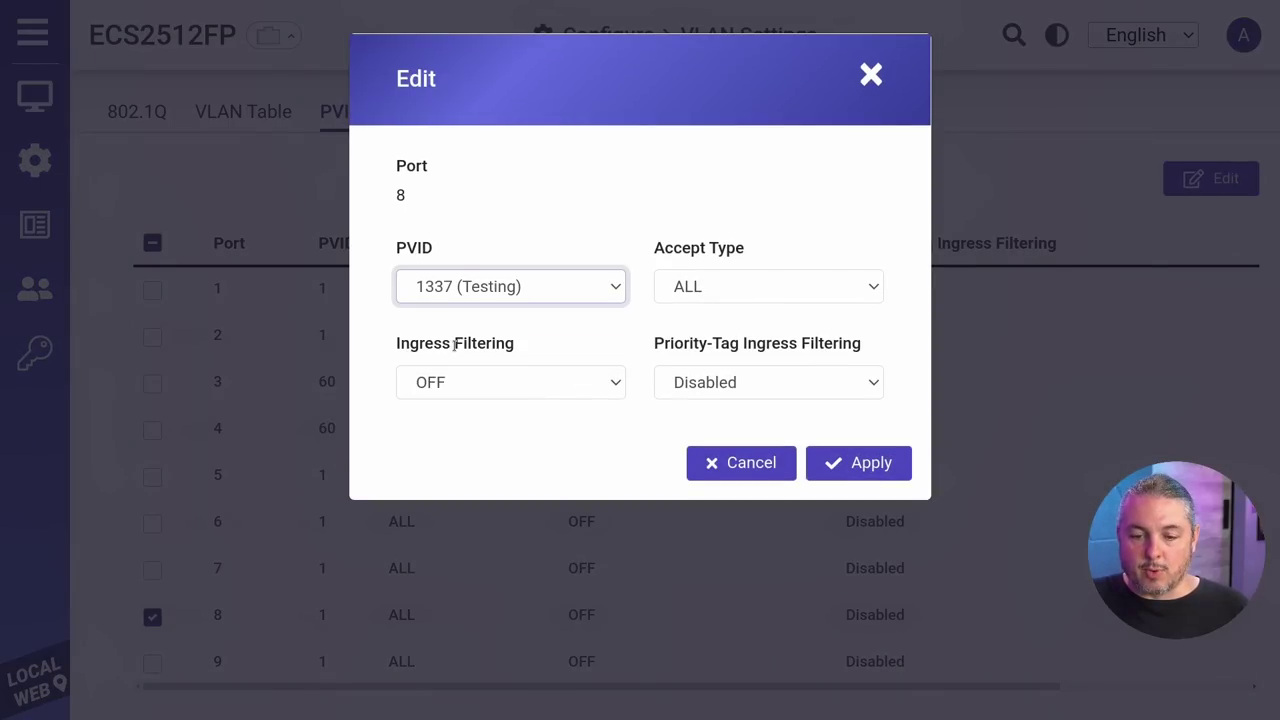
click(689, 289)
click(688, 289)
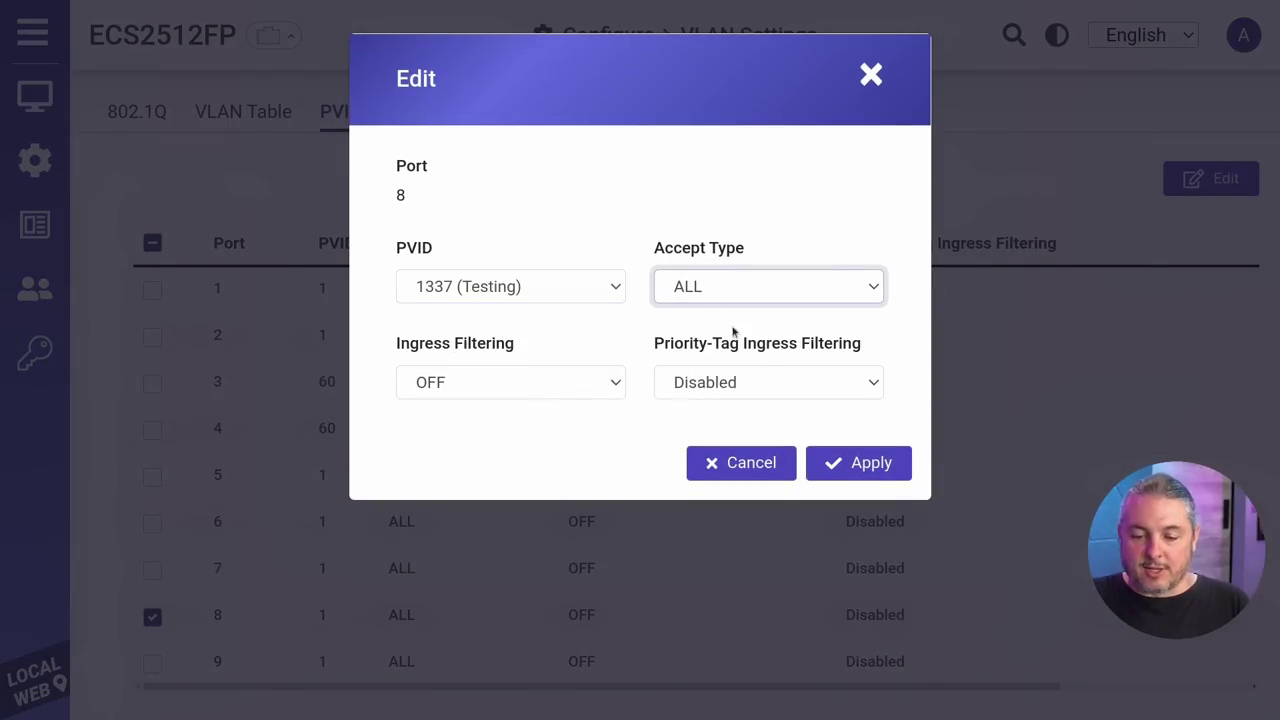
click(841, 461)
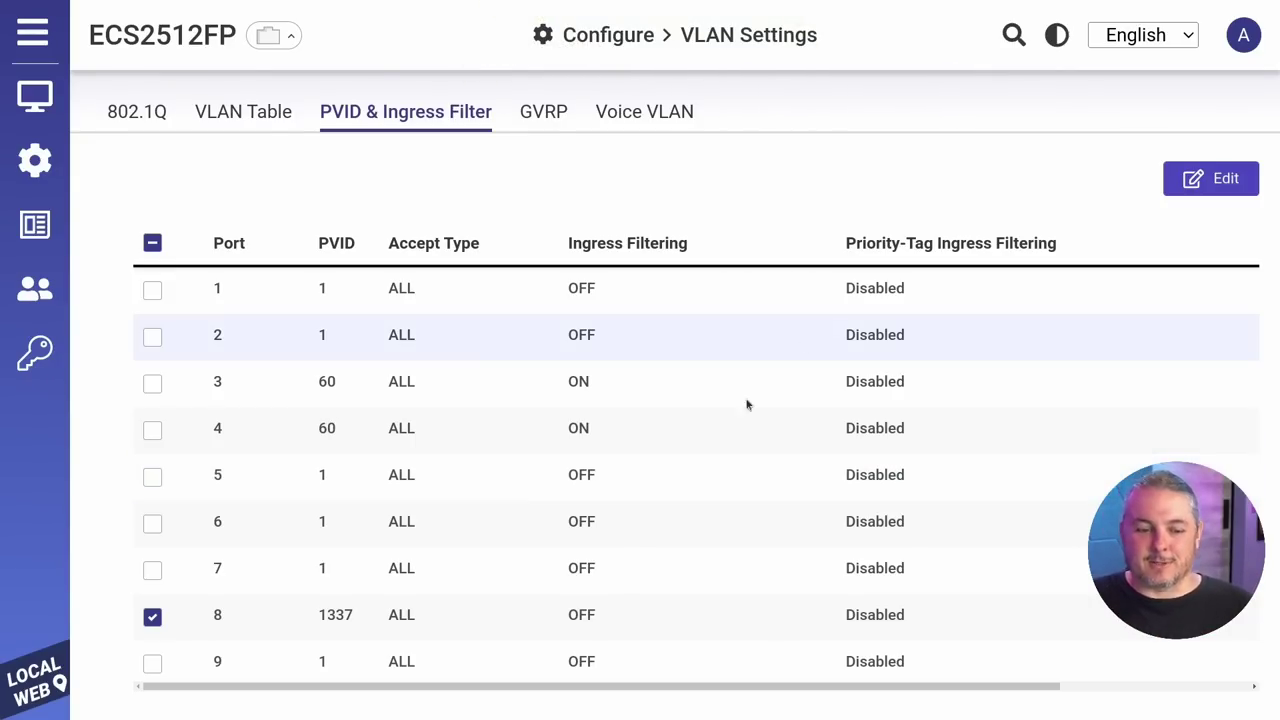
Step: Check the port list, then view the VLAN Table showing Testing VLAN 1337 with ports 1T and 8U
scroll(420, 508, down, 2)
scroll(310, 540, down, 5)
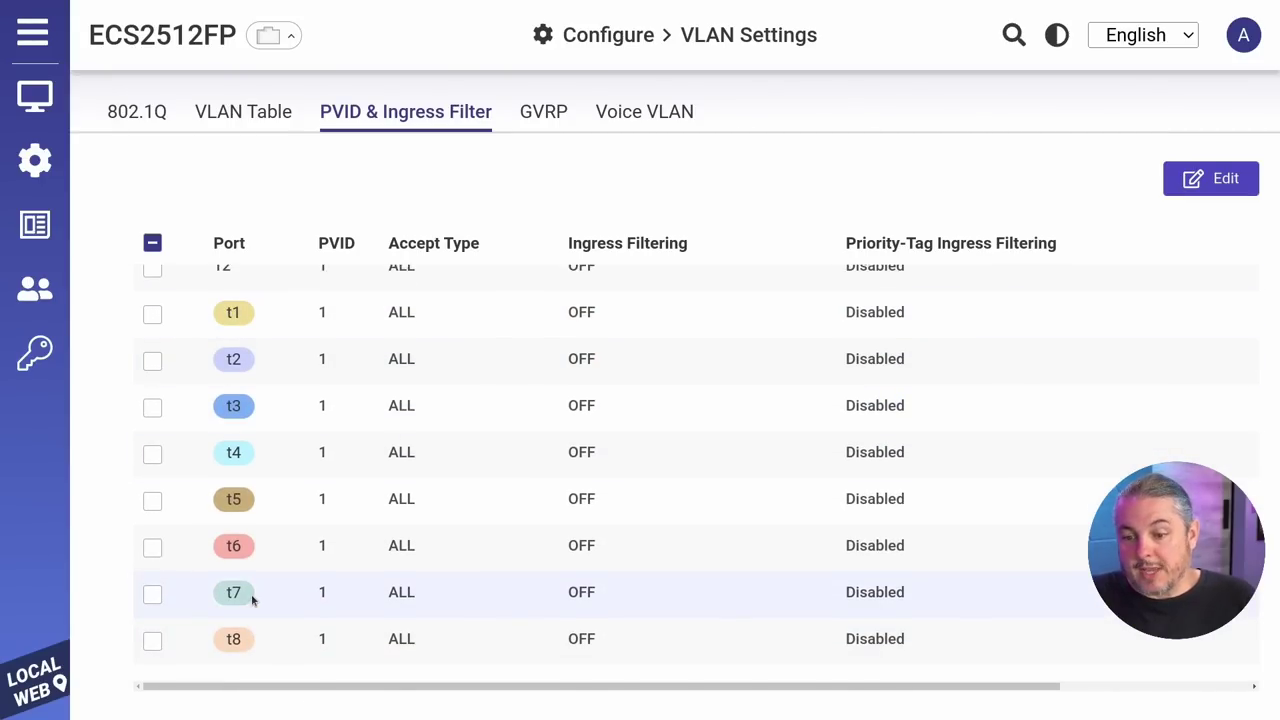
scroll(240, 560, up, 2)
scroll(333, 415, up, 5)
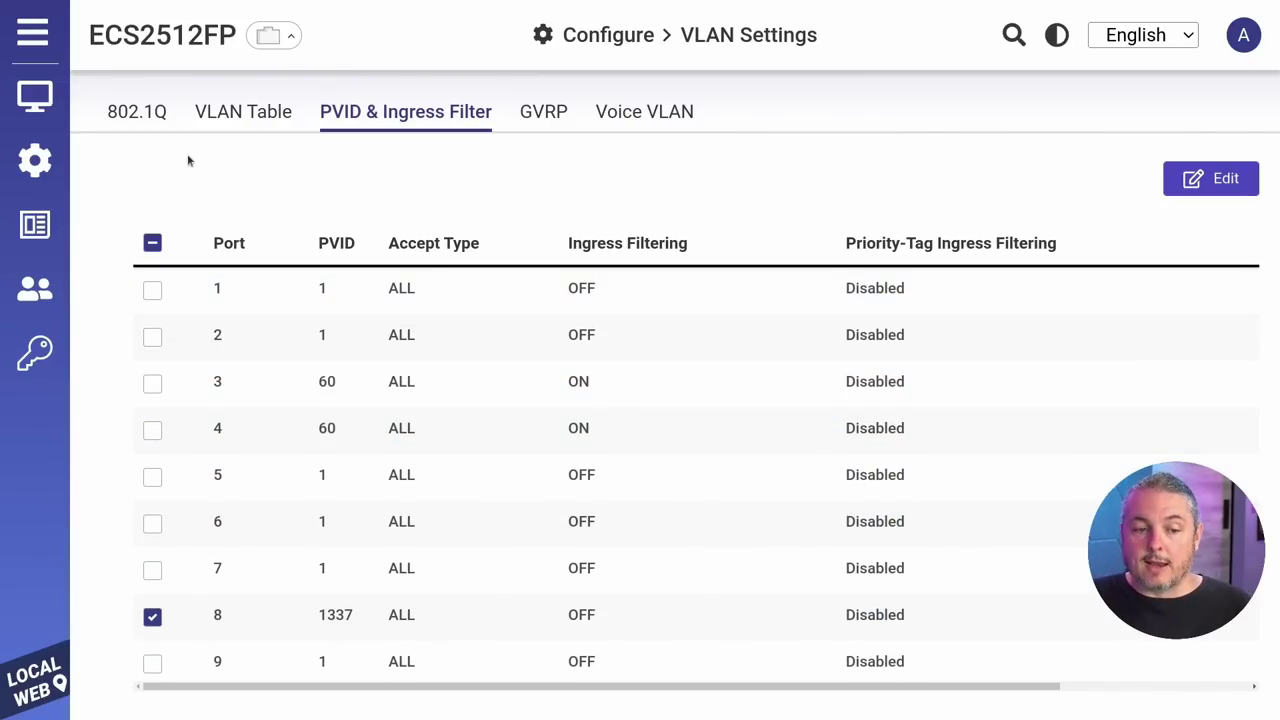
click(222, 108)
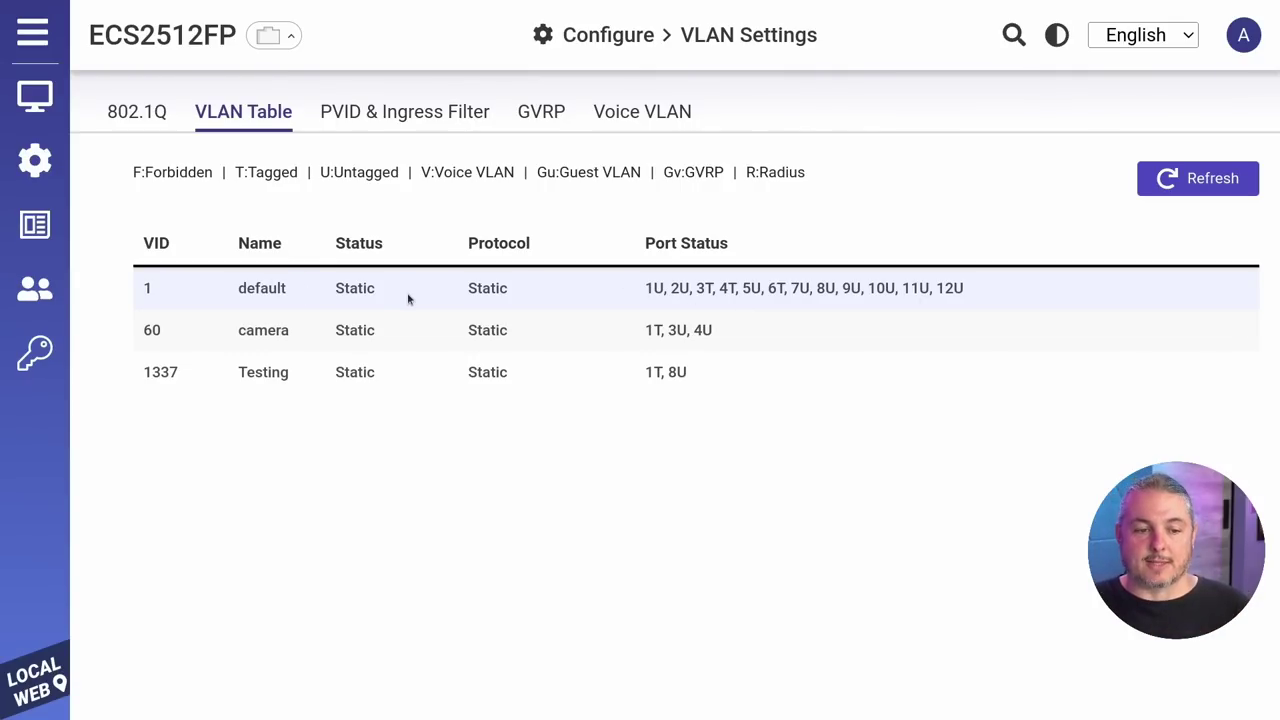
Step: Review the 802.1Q VLAN list, then browse the 802.1X, Access, Port Security and Radius Server pages
click(134, 113)
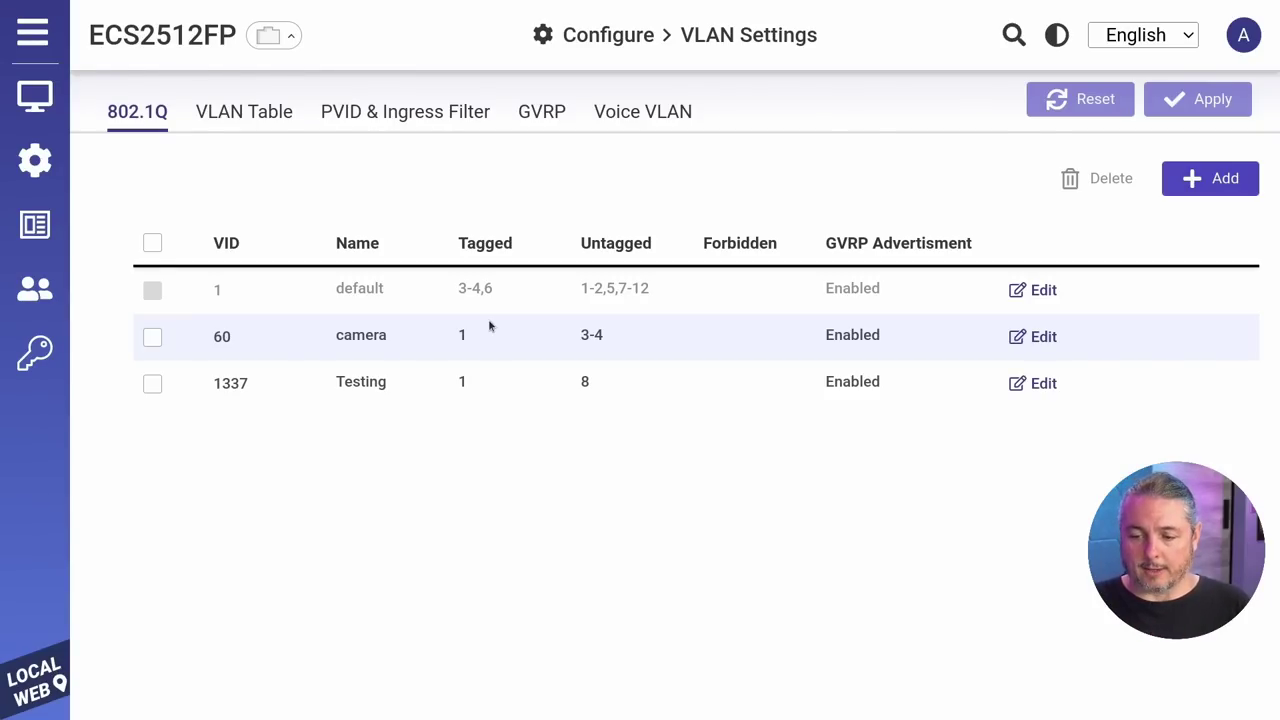
mouse_move(35, 352)
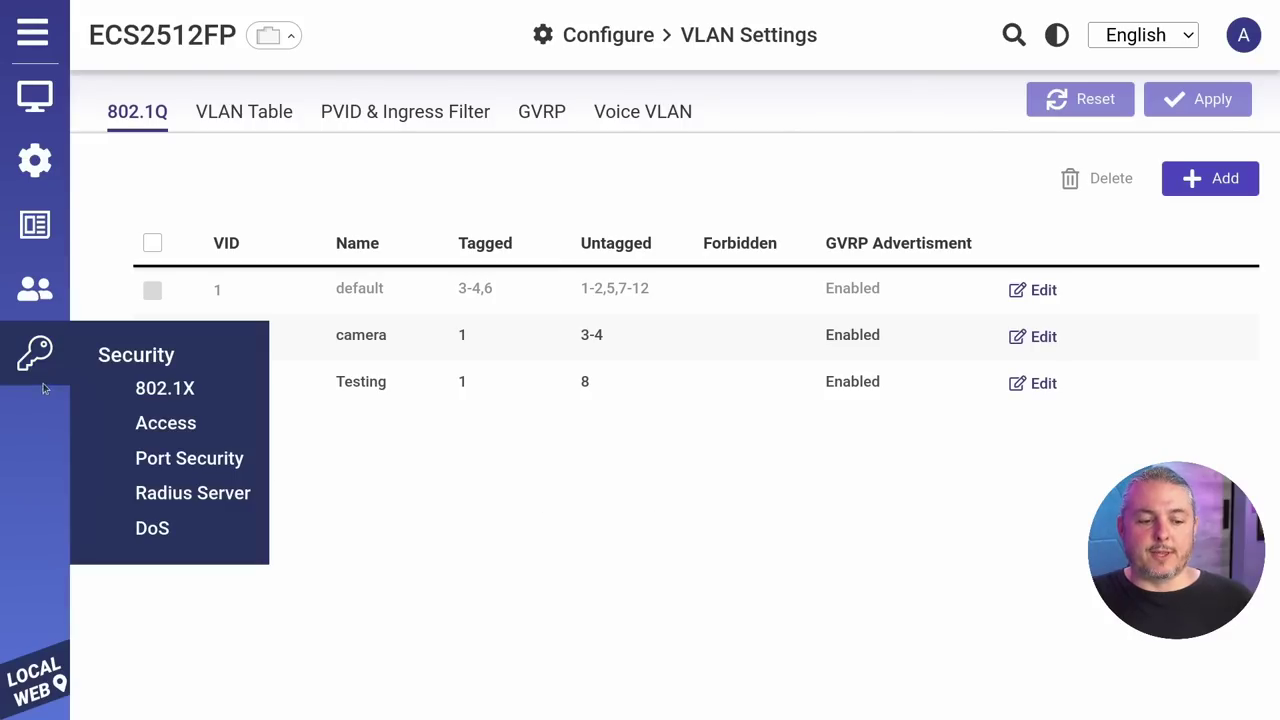
click(167, 398)
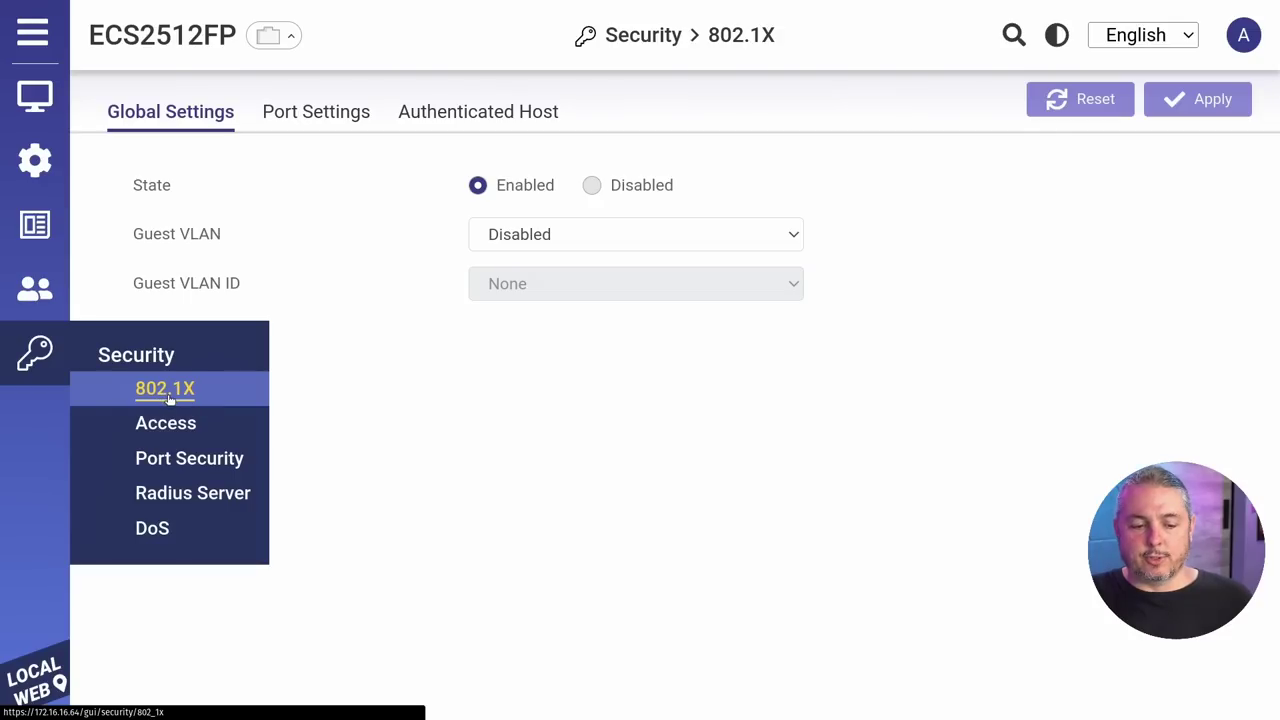
click(170, 425)
click(186, 459)
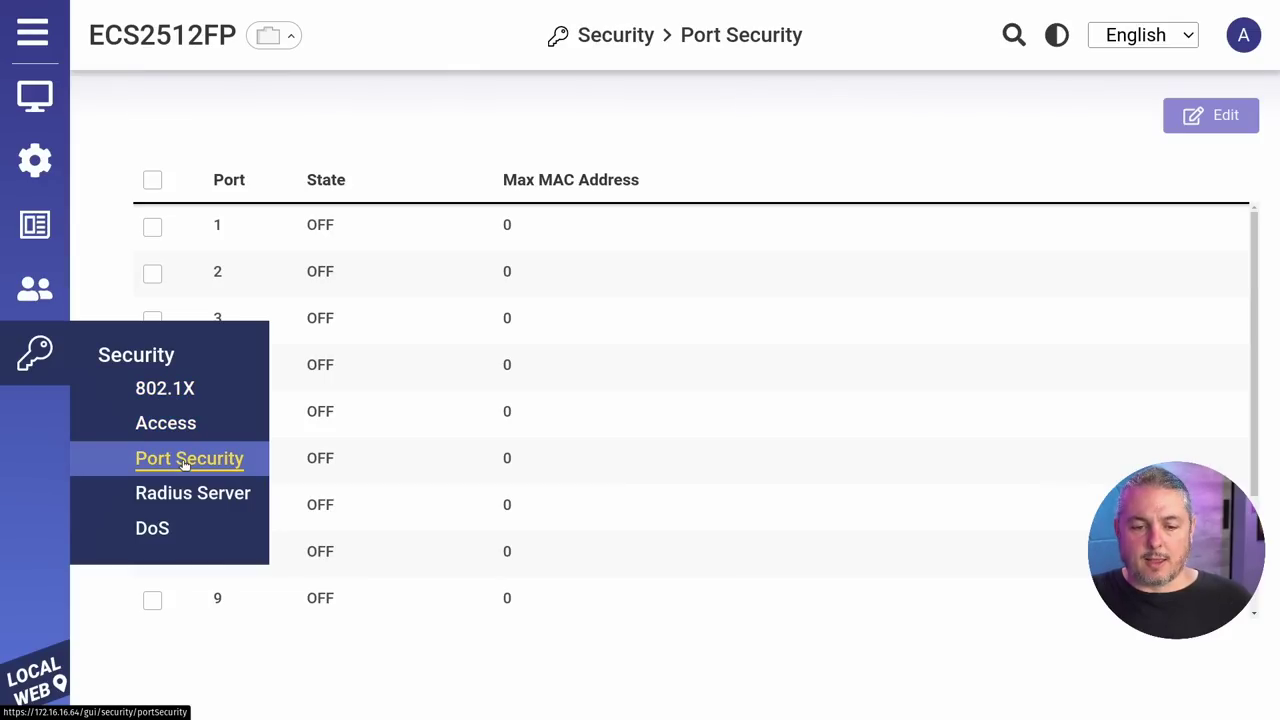
click(184, 505)
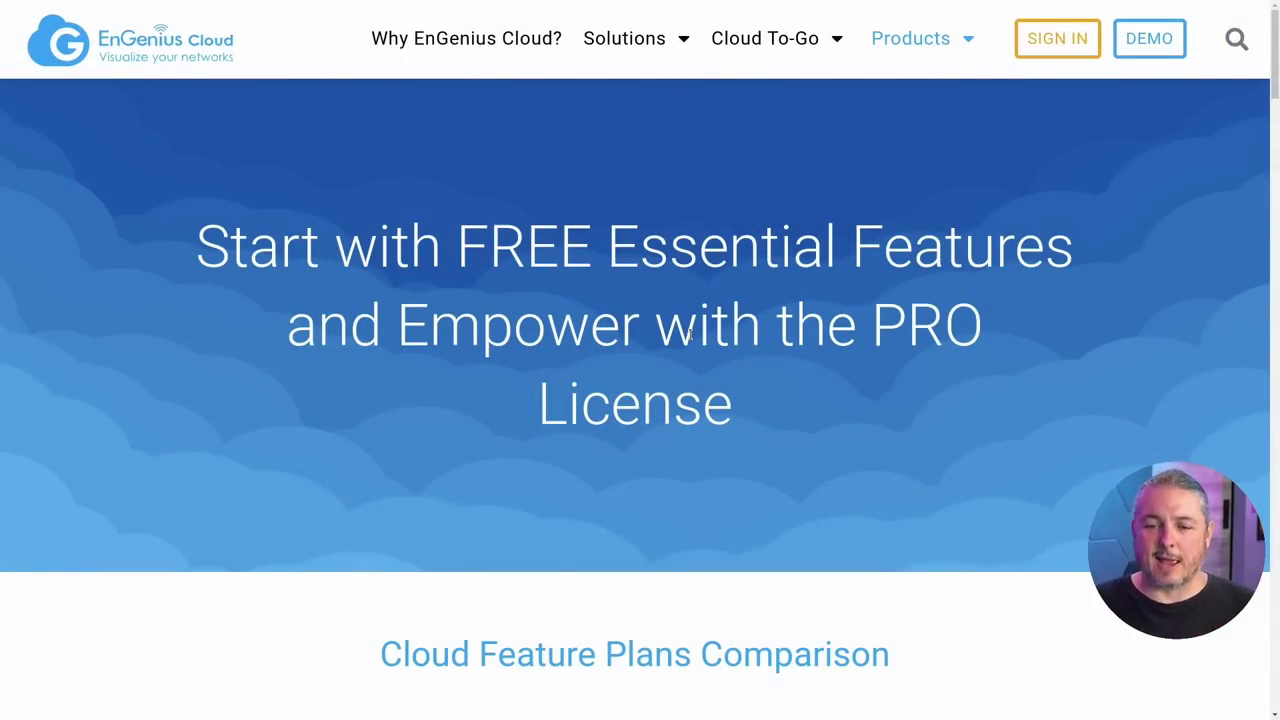
scroll(690, 337, down, 10)
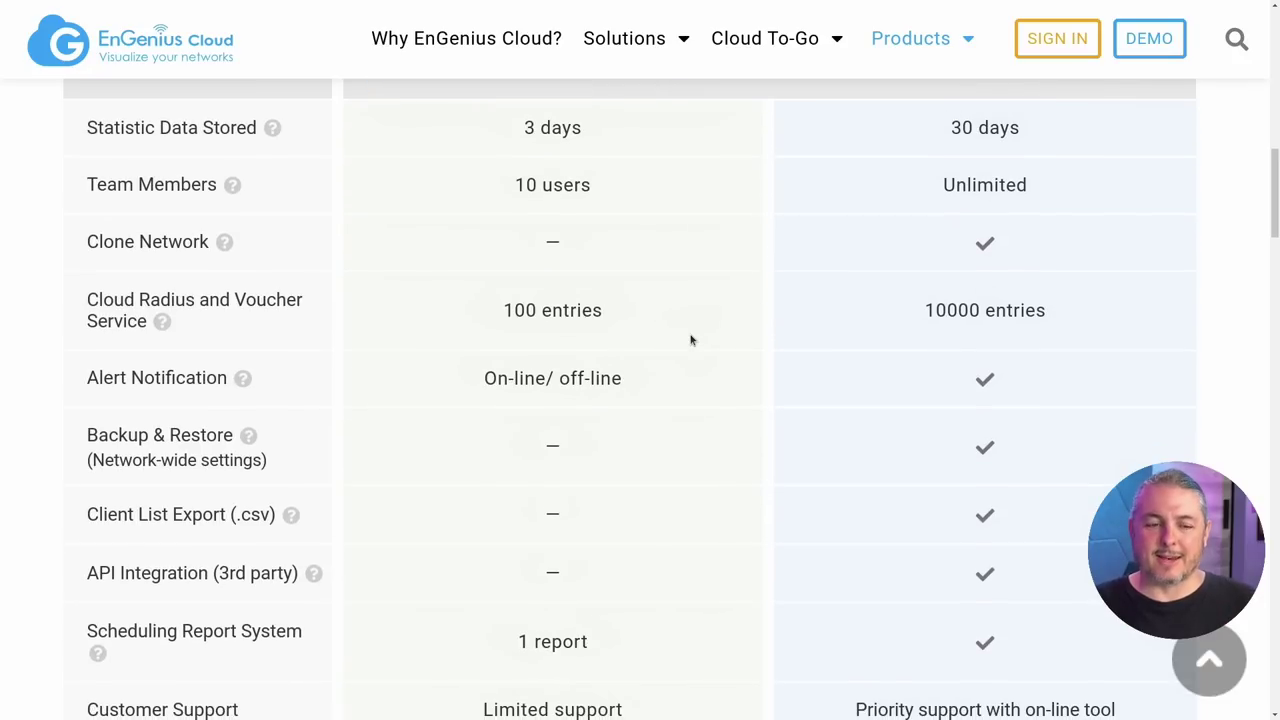
scroll(690, 340, down, 8)
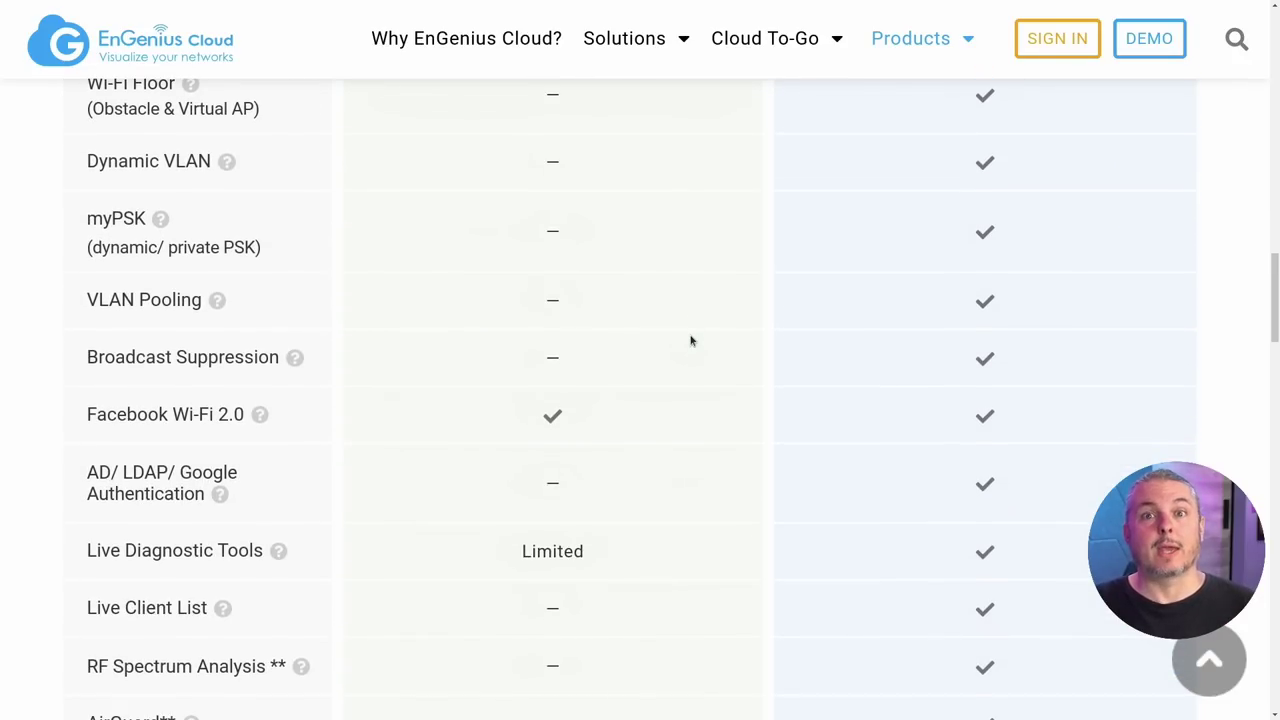
scroll(690, 340, down, 5)
scroll(688, 344, down, 5)
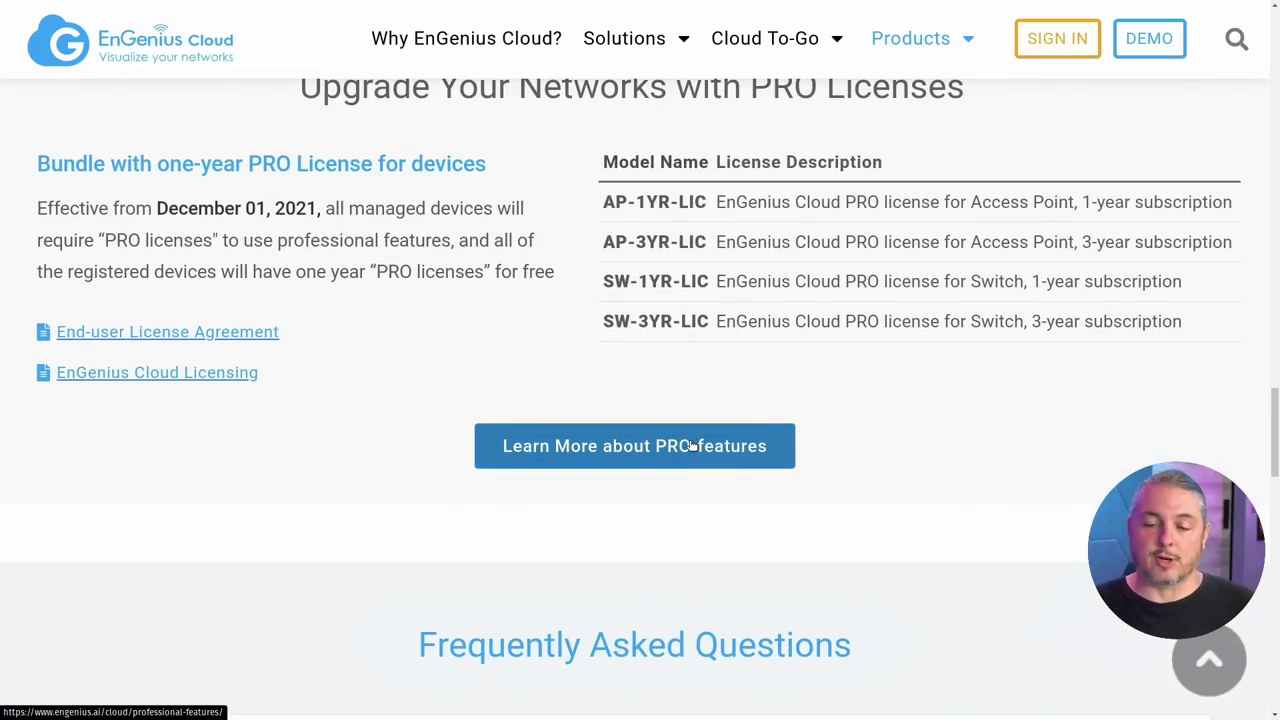
scroll(690, 446, up, 10)
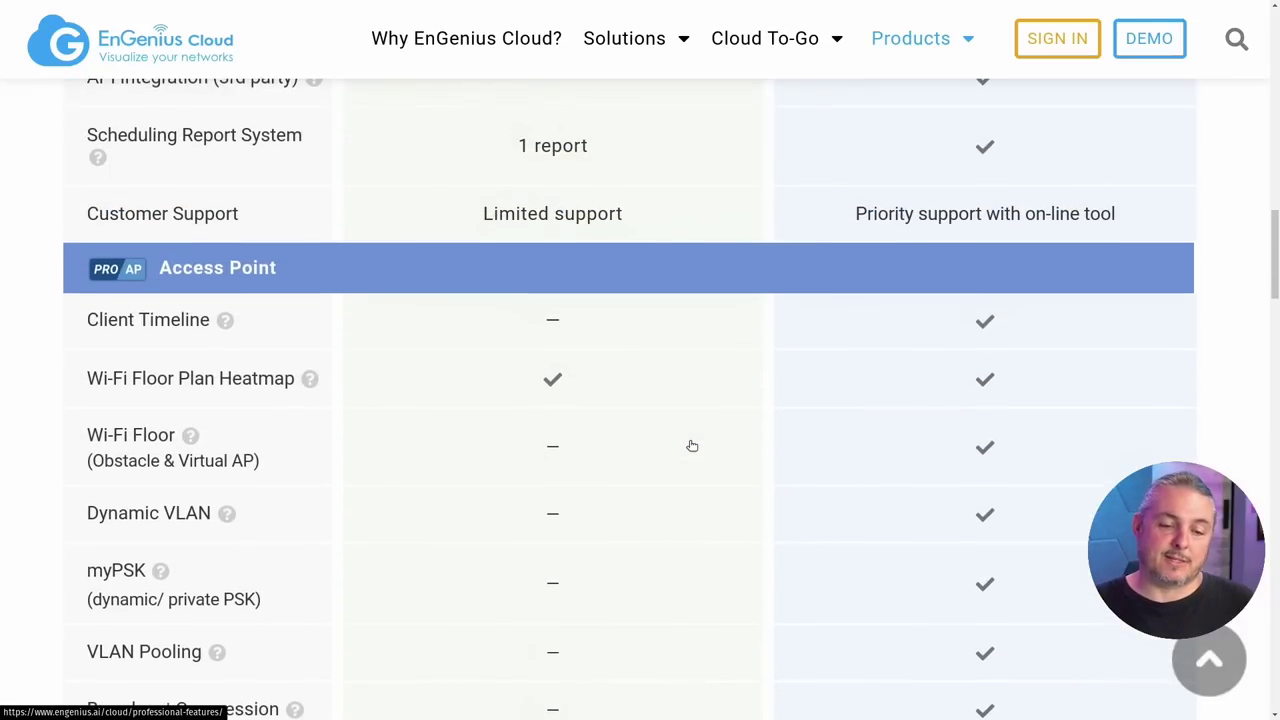
scroll(690, 446, up, 1)
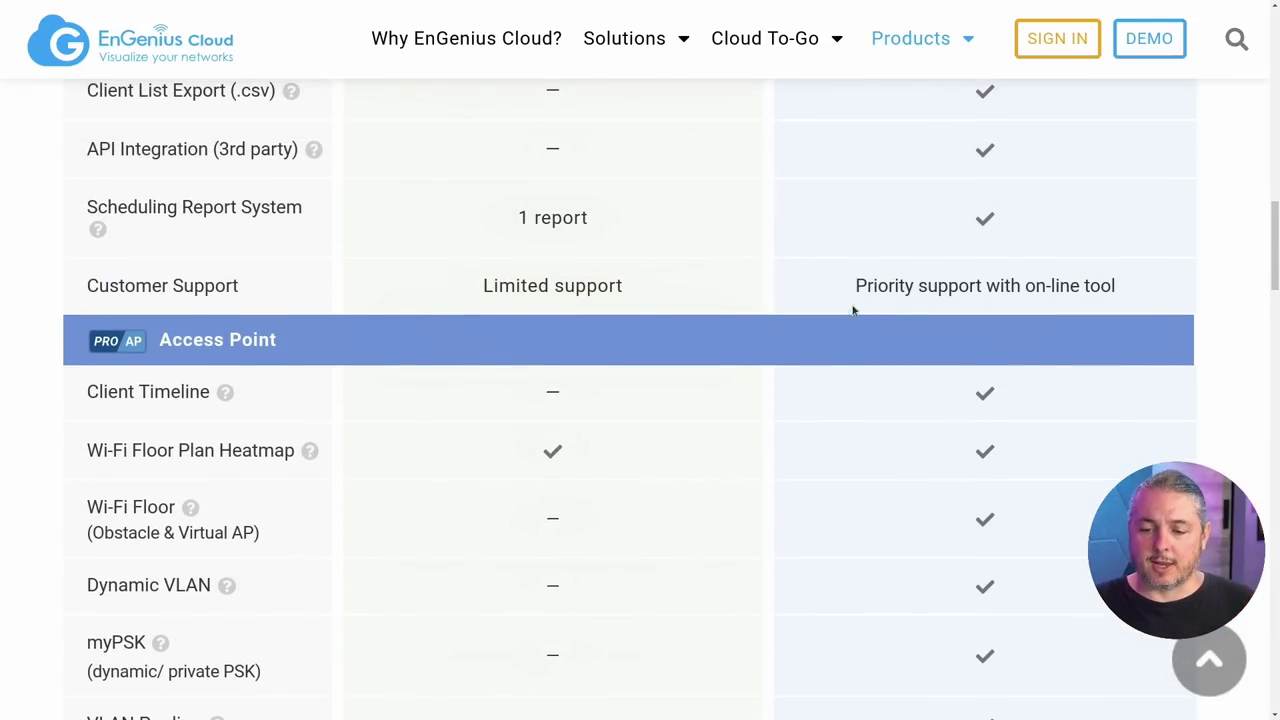
drag(852, 306, 1122, 296)
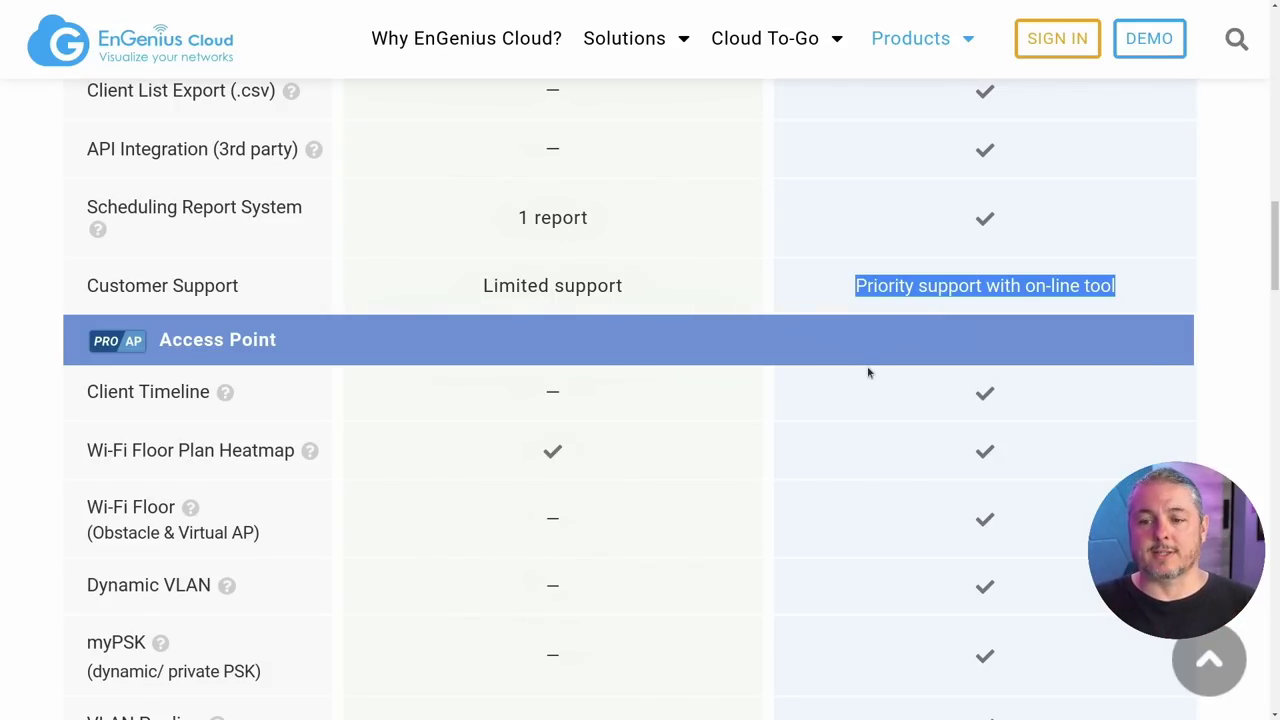
scroll(868, 373, down, 15)
scroll(868, 373, up, 3)
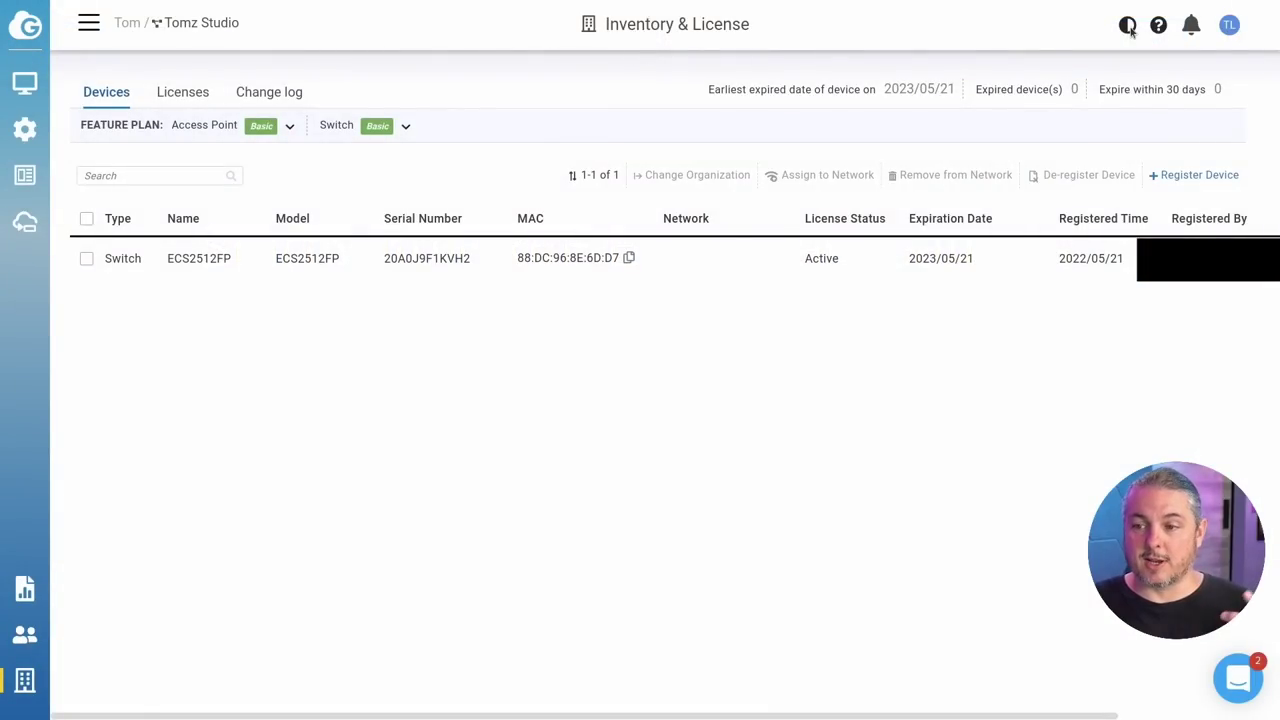
Step: Toggle the dark theme, then open and dismiss the Register Device dialog on Inventory & License
click(1128, 25)
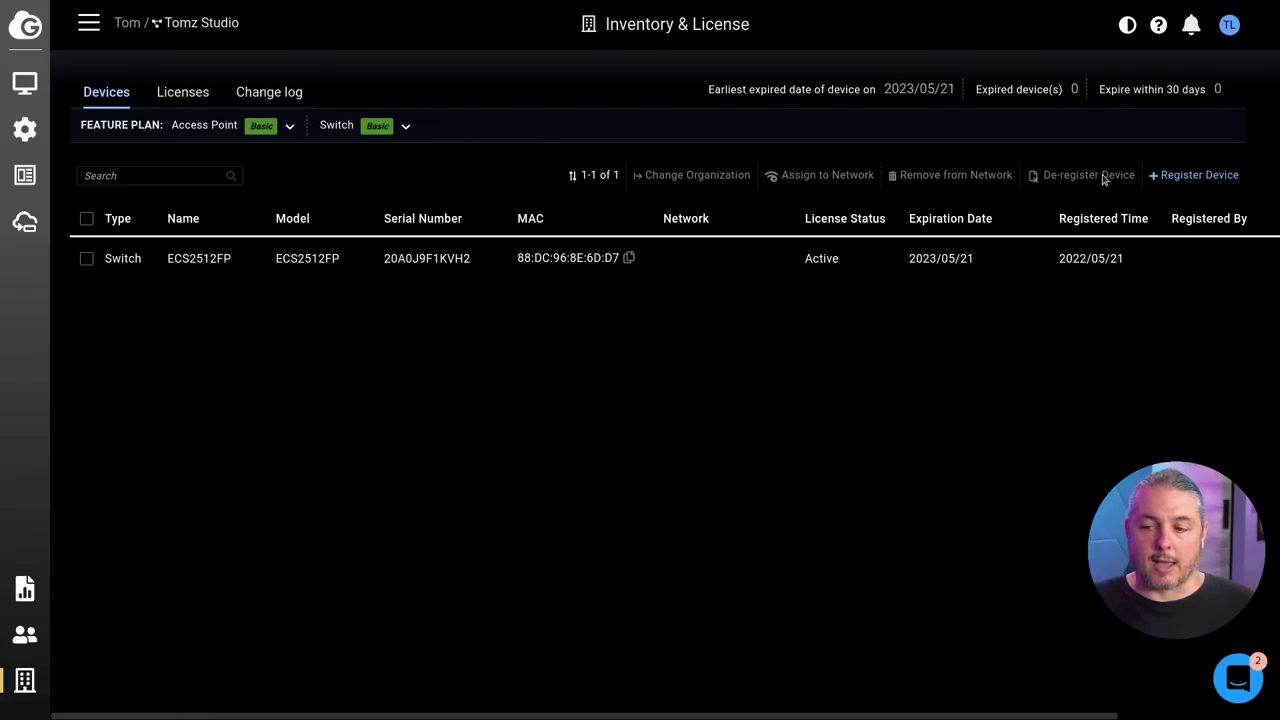
click(1195, 175)
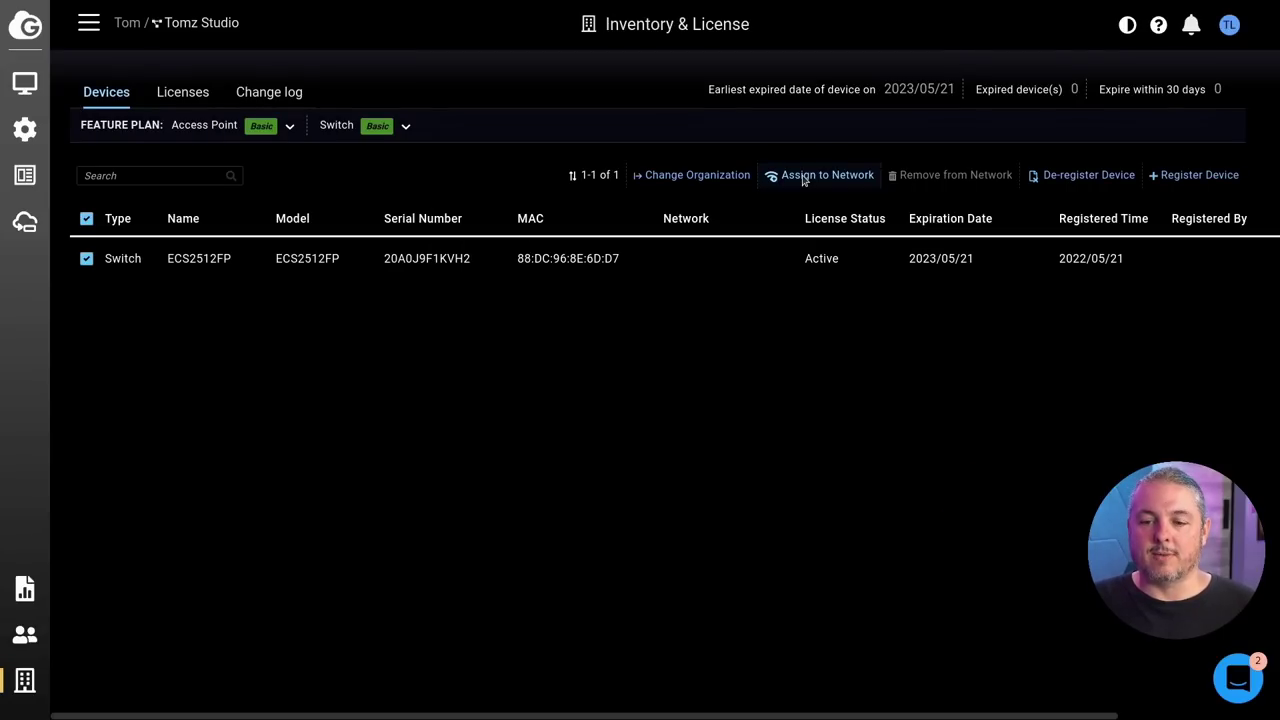
Step: Assign the ECS2512FP to the studio network, then open its Dashboard showing 1 switch
click(803, 177)
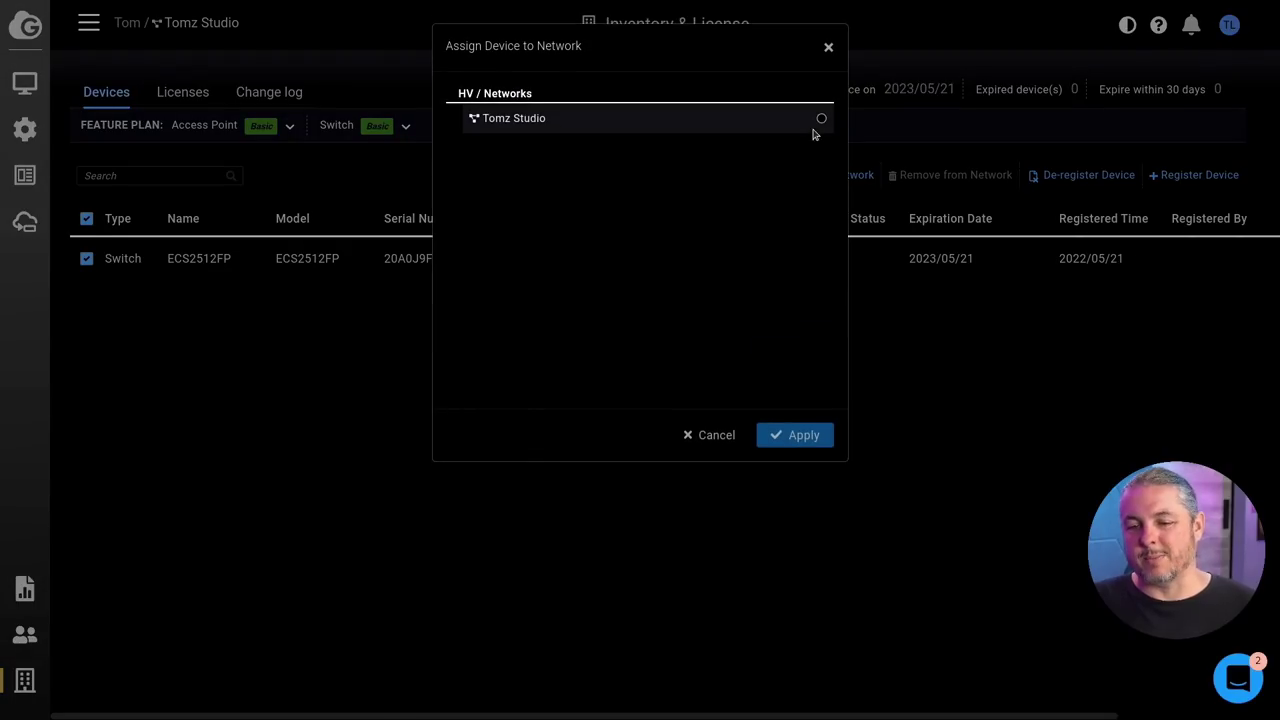
click(821, 119)
click(798, 435)
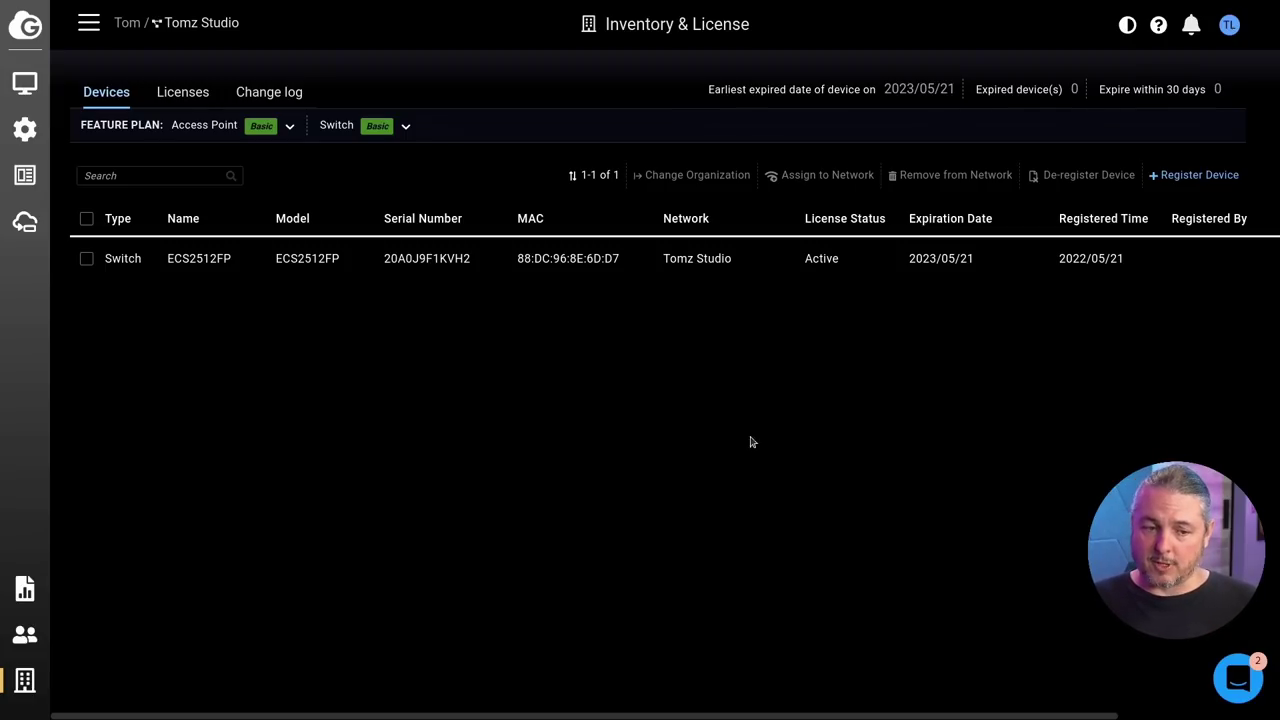
mouse_move(46, 127)
click(122, 116)
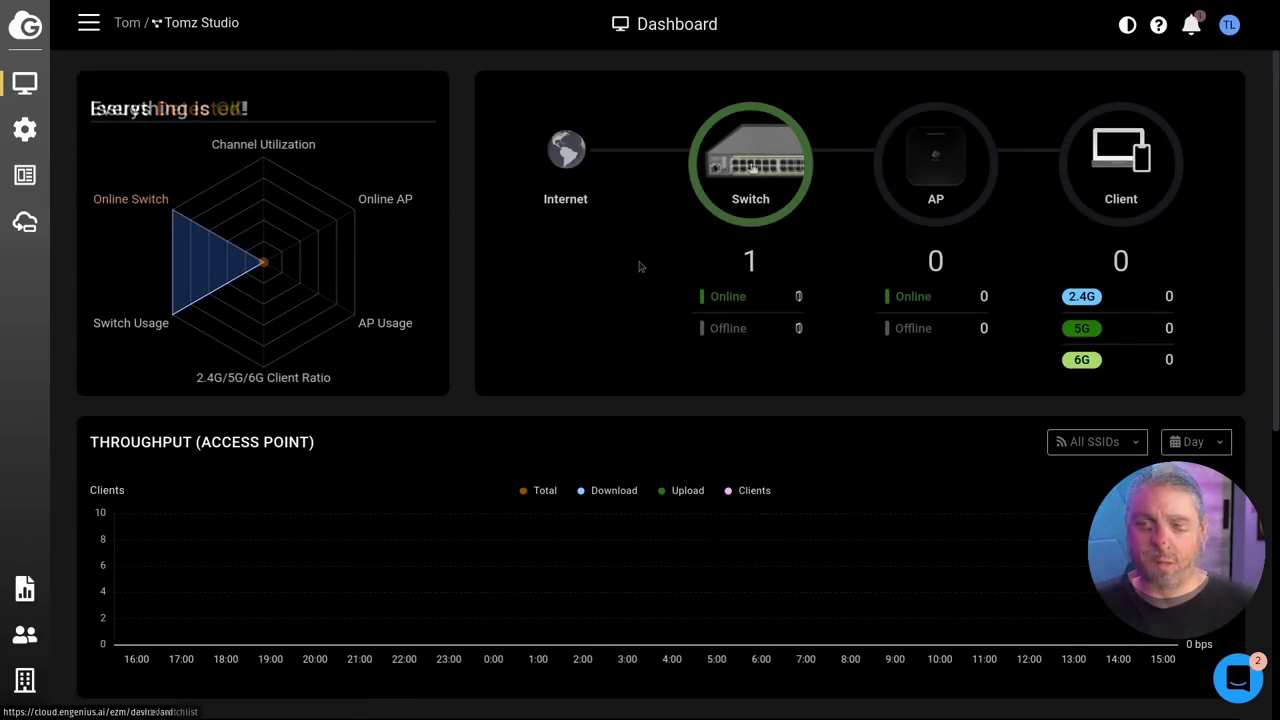
Step: On the Switches list, check the ECS2512FP's ports for VLAN 60 and VLAN 1337 (tagged 1, untagged 8)
click(750, 165)
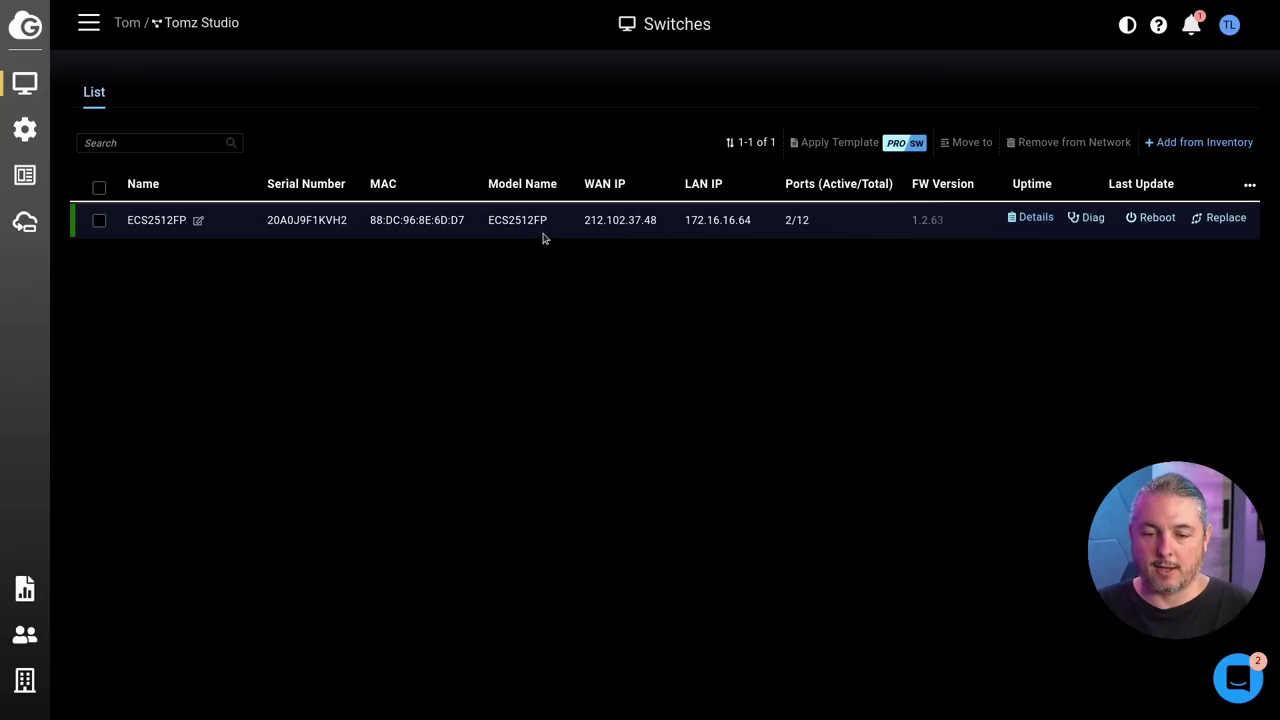
drag(586, 228, 669, 234)
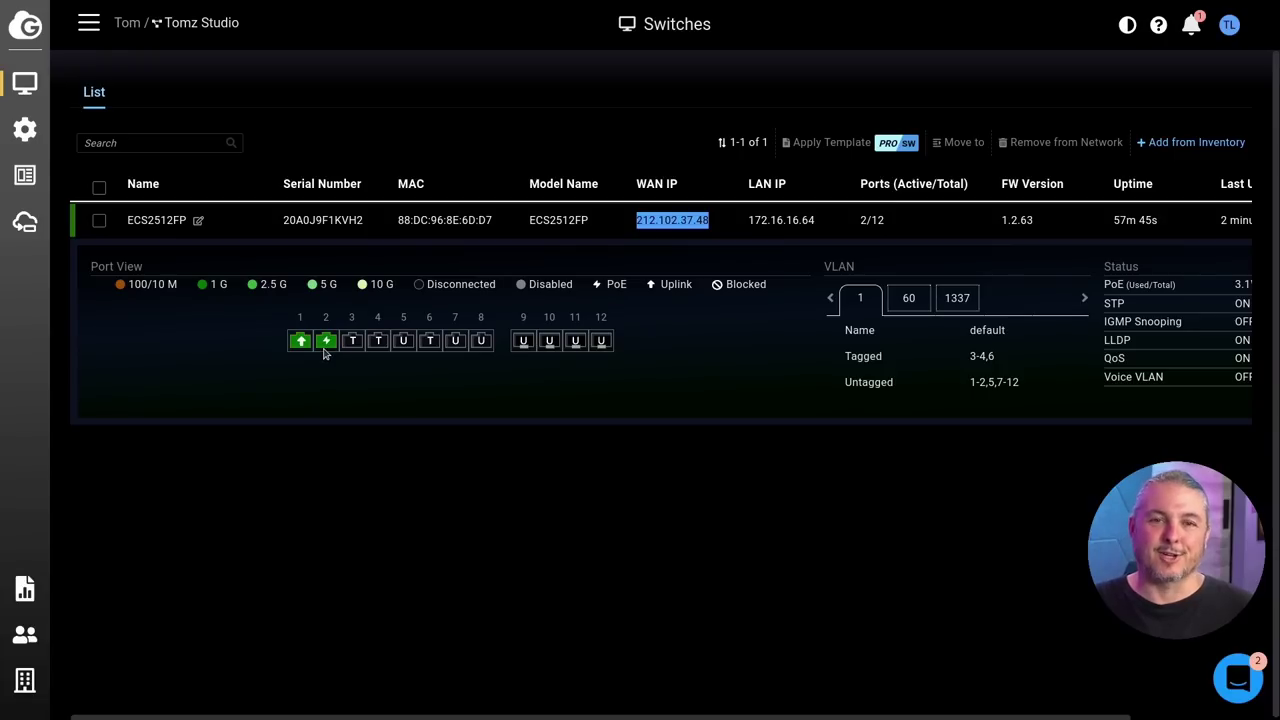
click(909, 299)
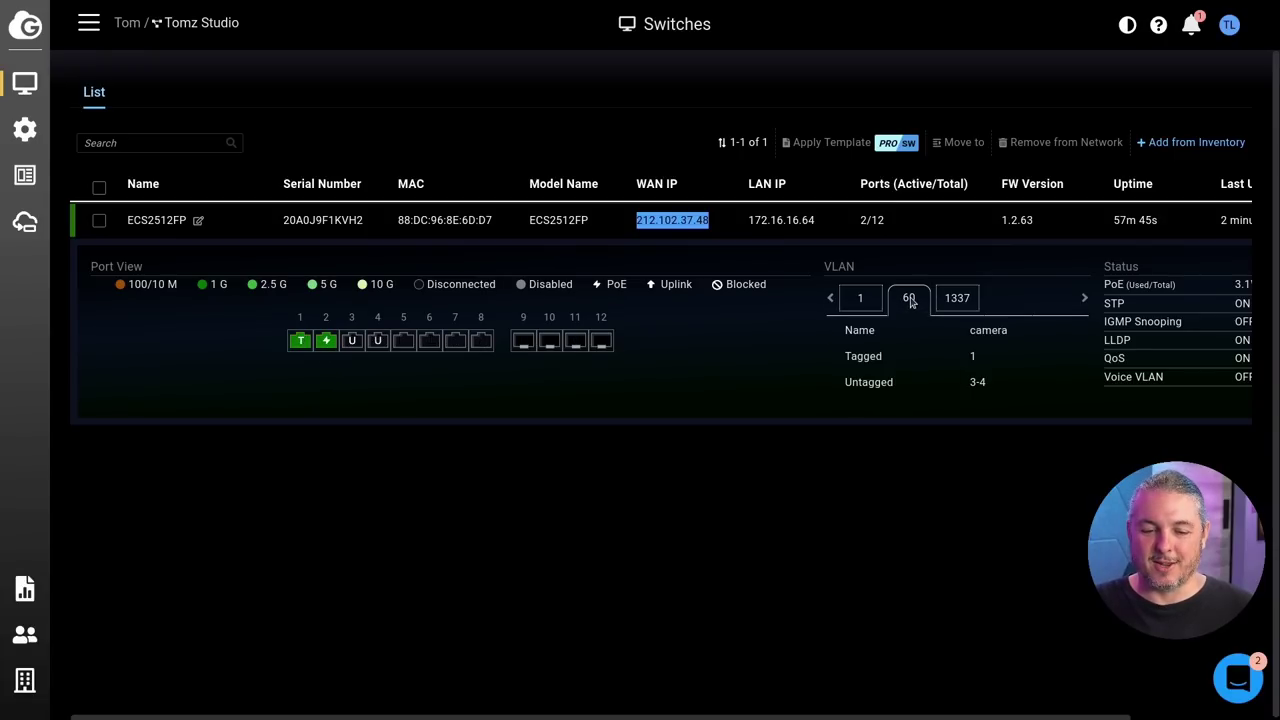
click(961, 300)
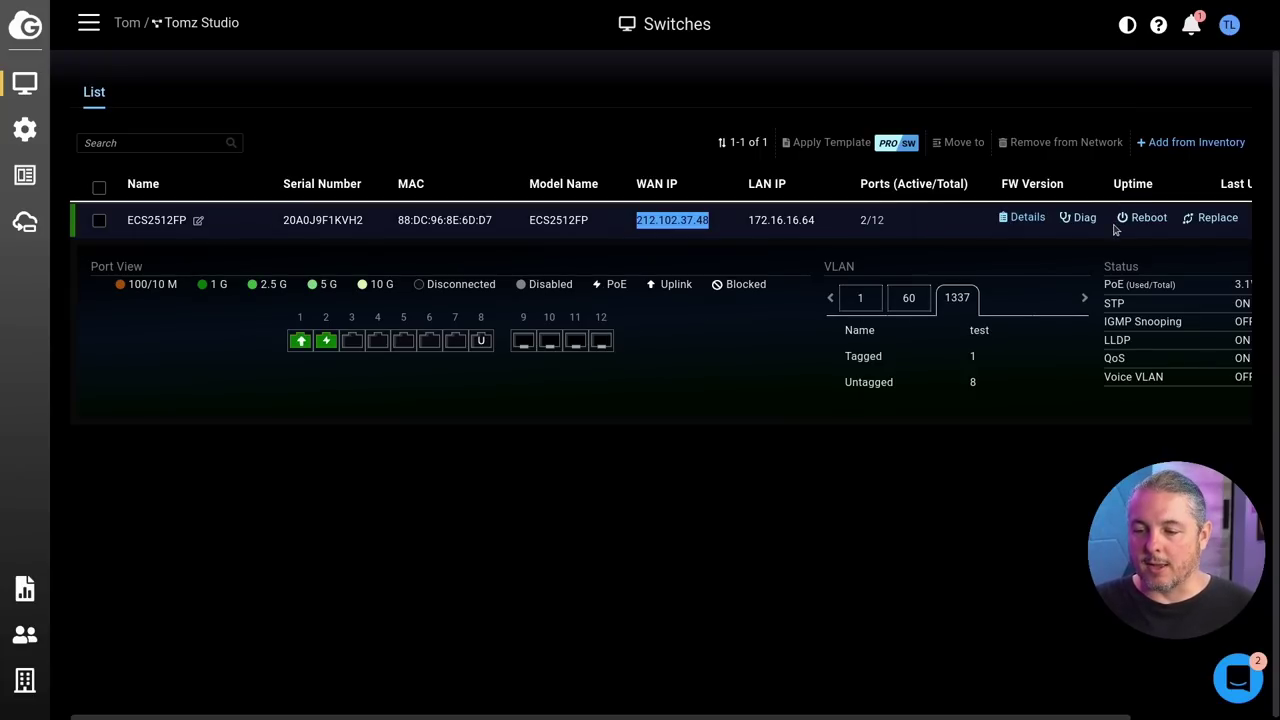
mouse_move(1149, 240)
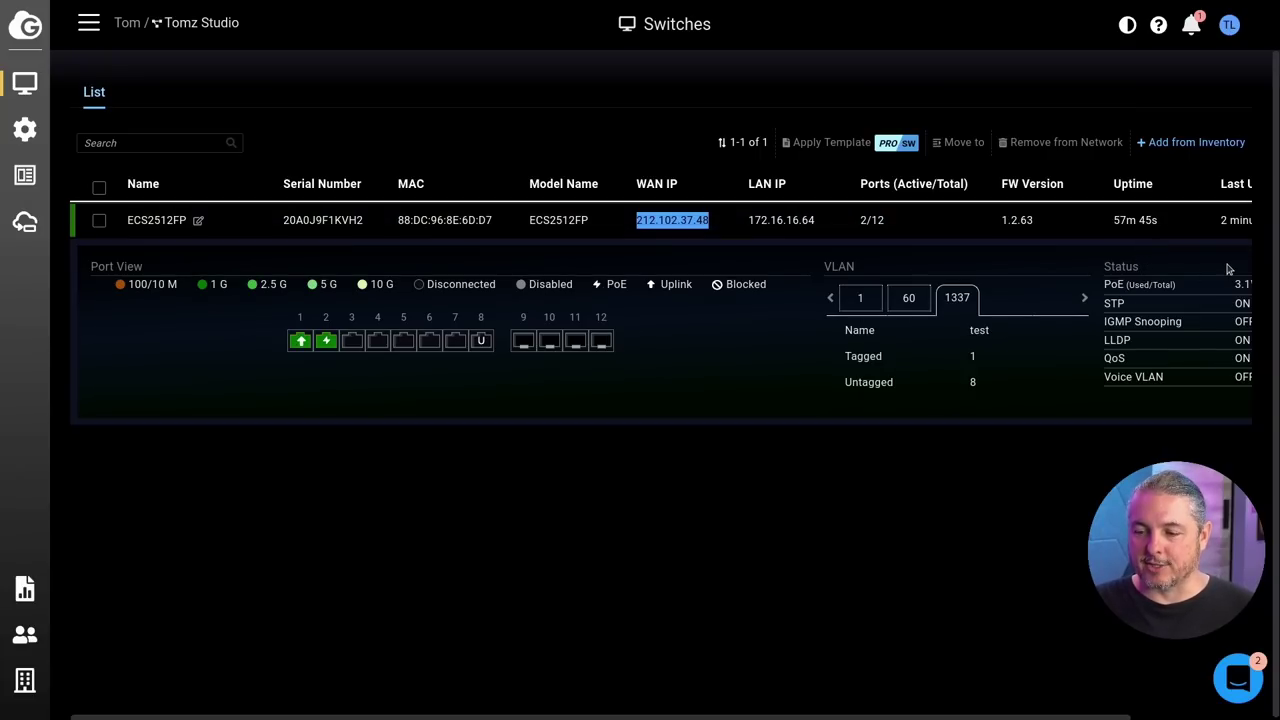
drag(942, 717, 898, 717)
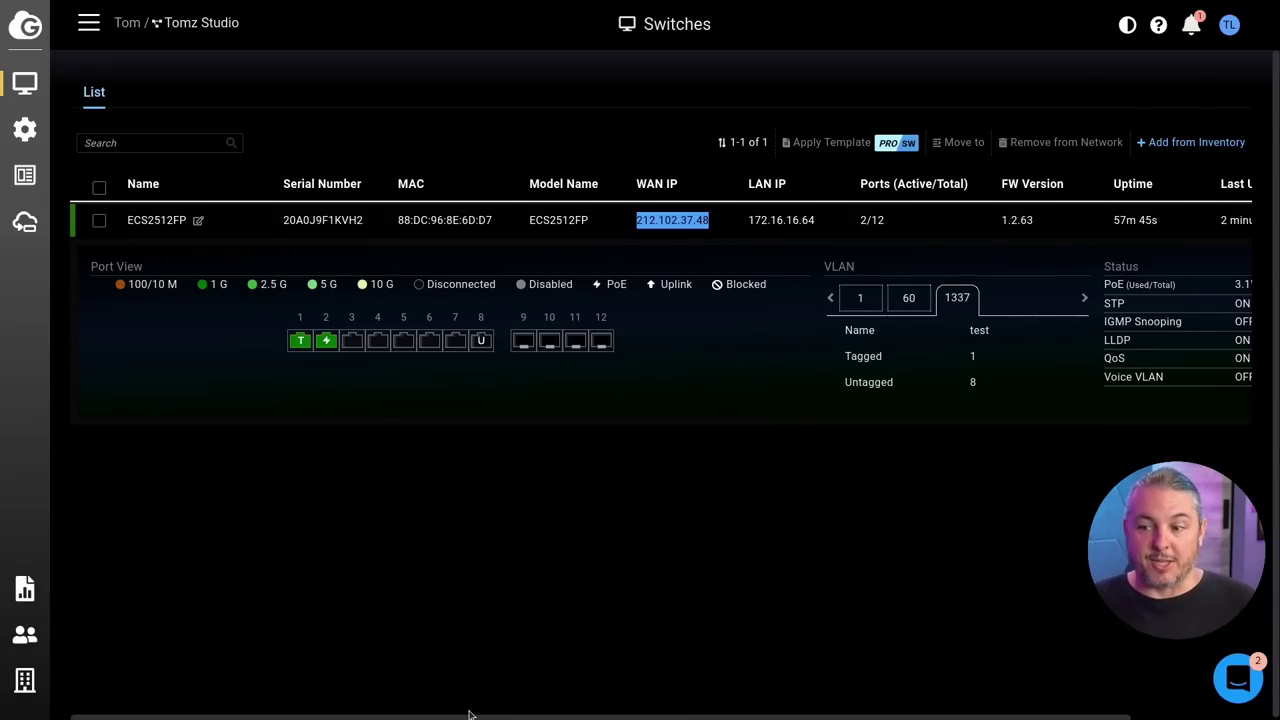
mouse_move(35, 180)
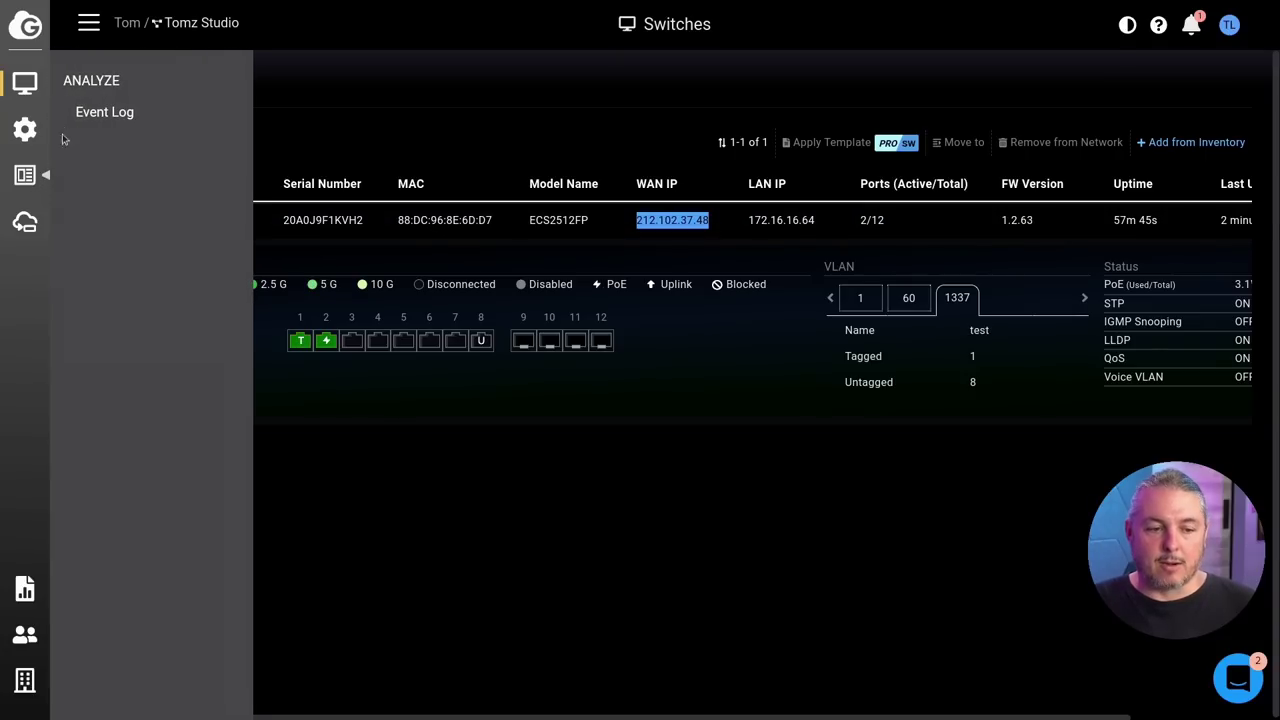
mouse_move(45, 130)
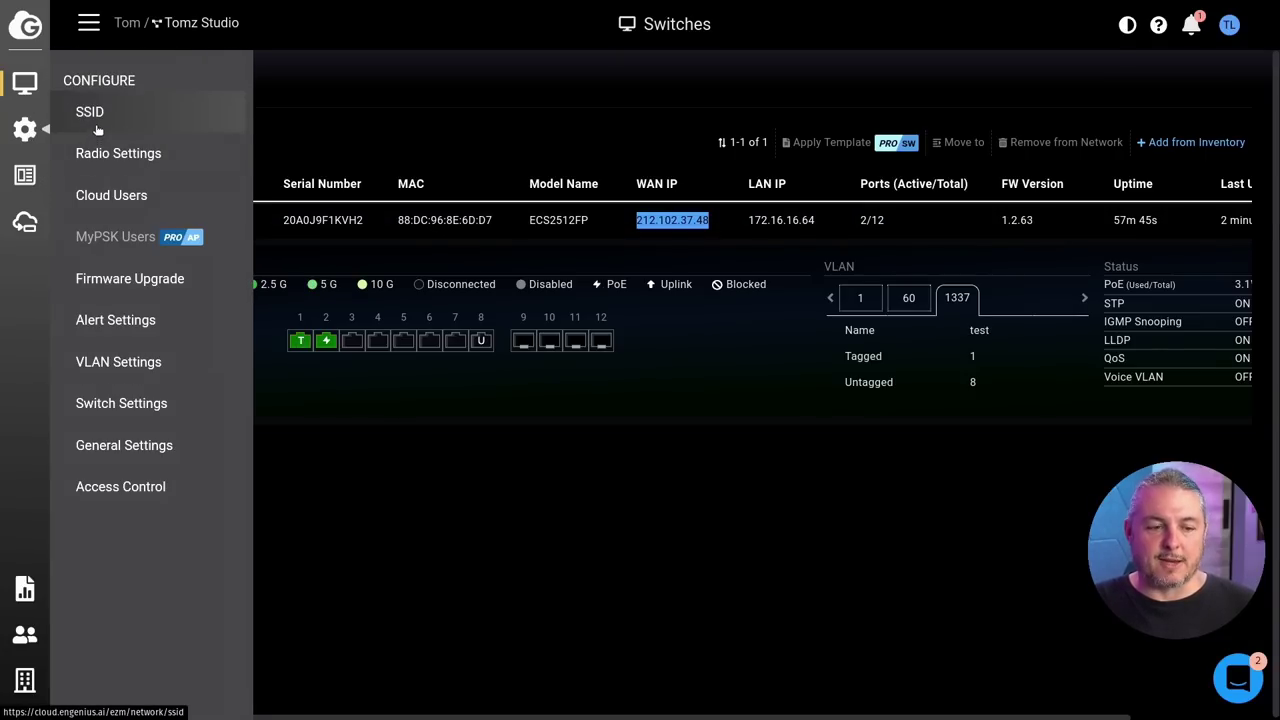
Step: View VLAN Settings listing VLANs 1, 60 and 1337, leaving VLAN 1337 named test
click(152, 375)
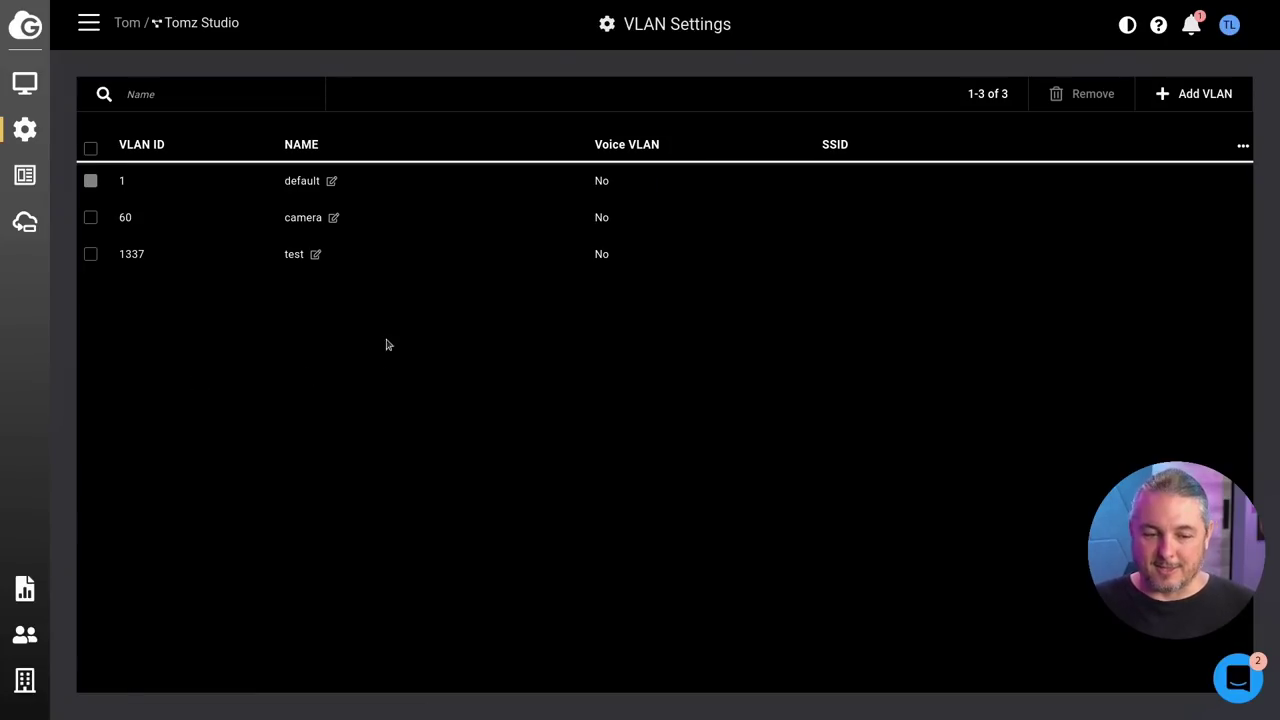
click(316, 255)
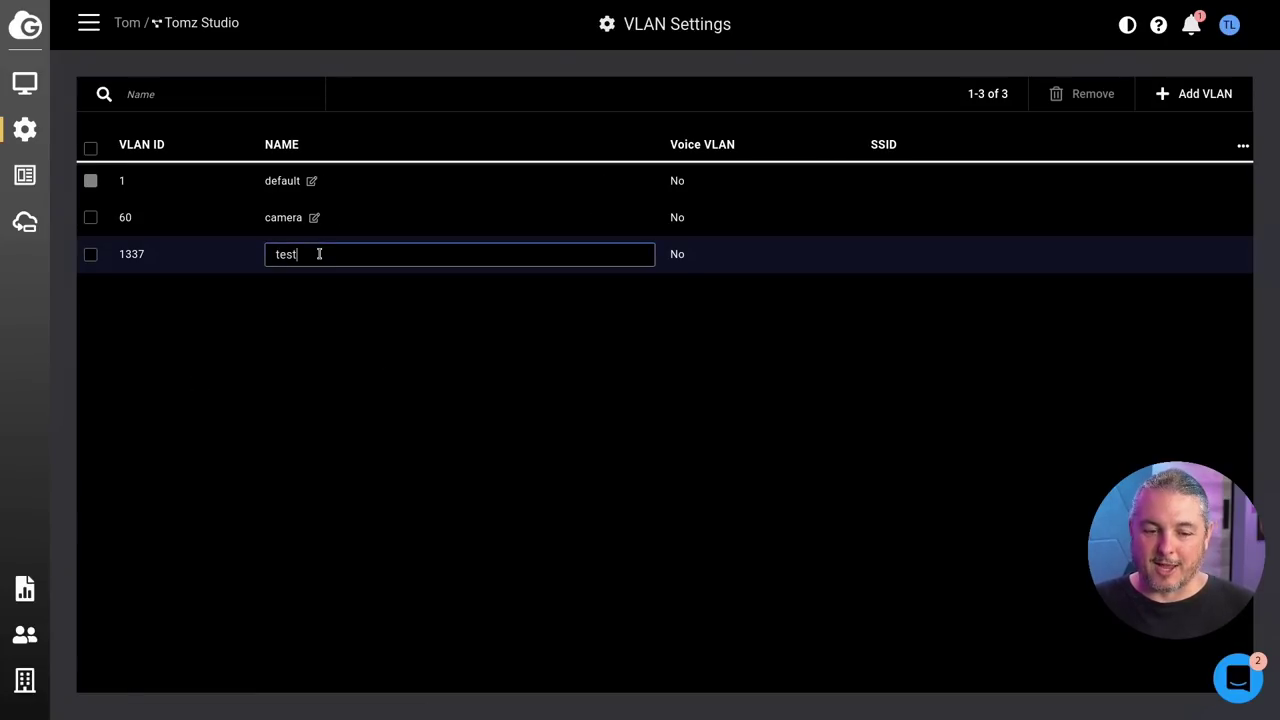
click(645, 314)
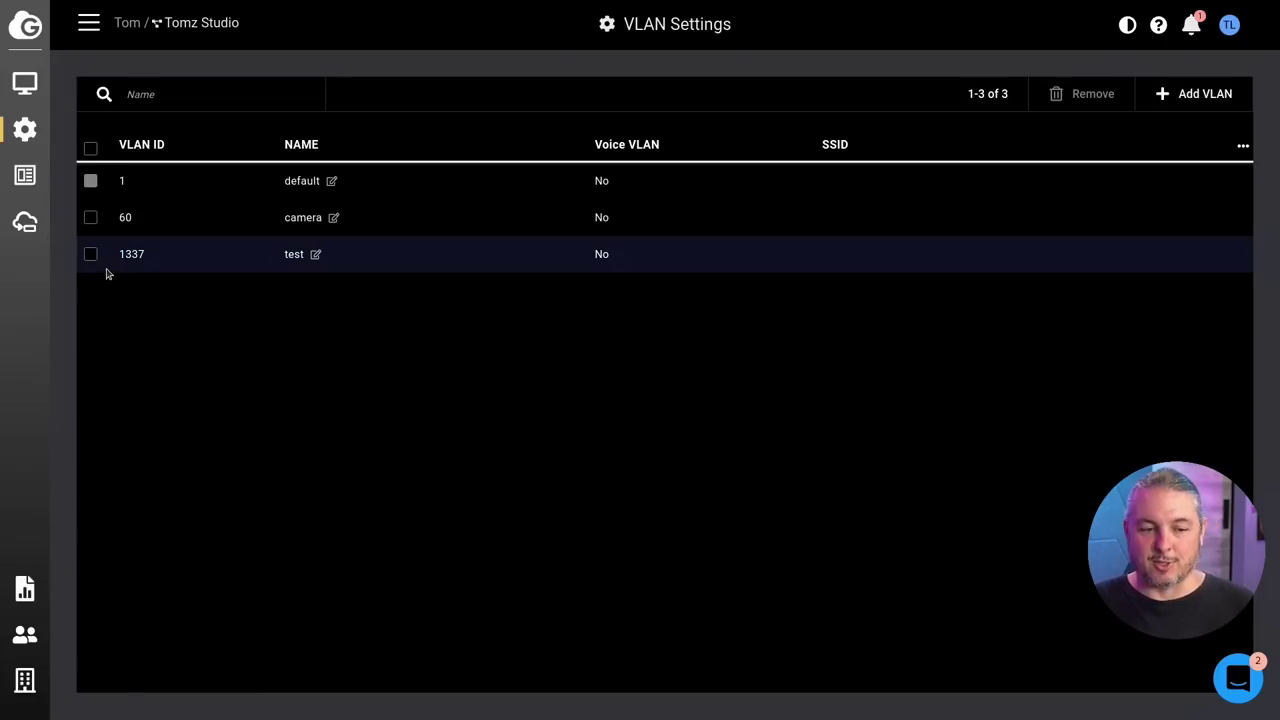
click(30, 182)
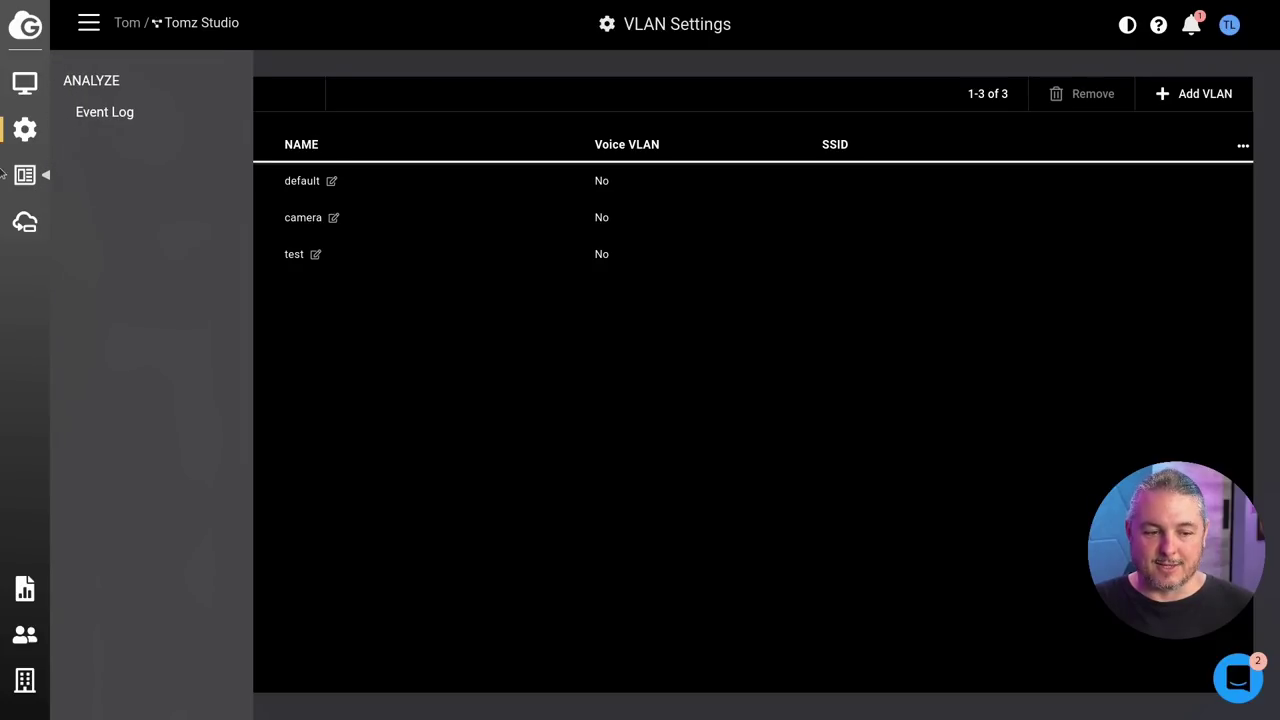
Step: Look over the System & Protocols settings: RSTP spanning tree, LLDP on, Voice VLAN off
mouse_move(28, 132)
click(135, 402)
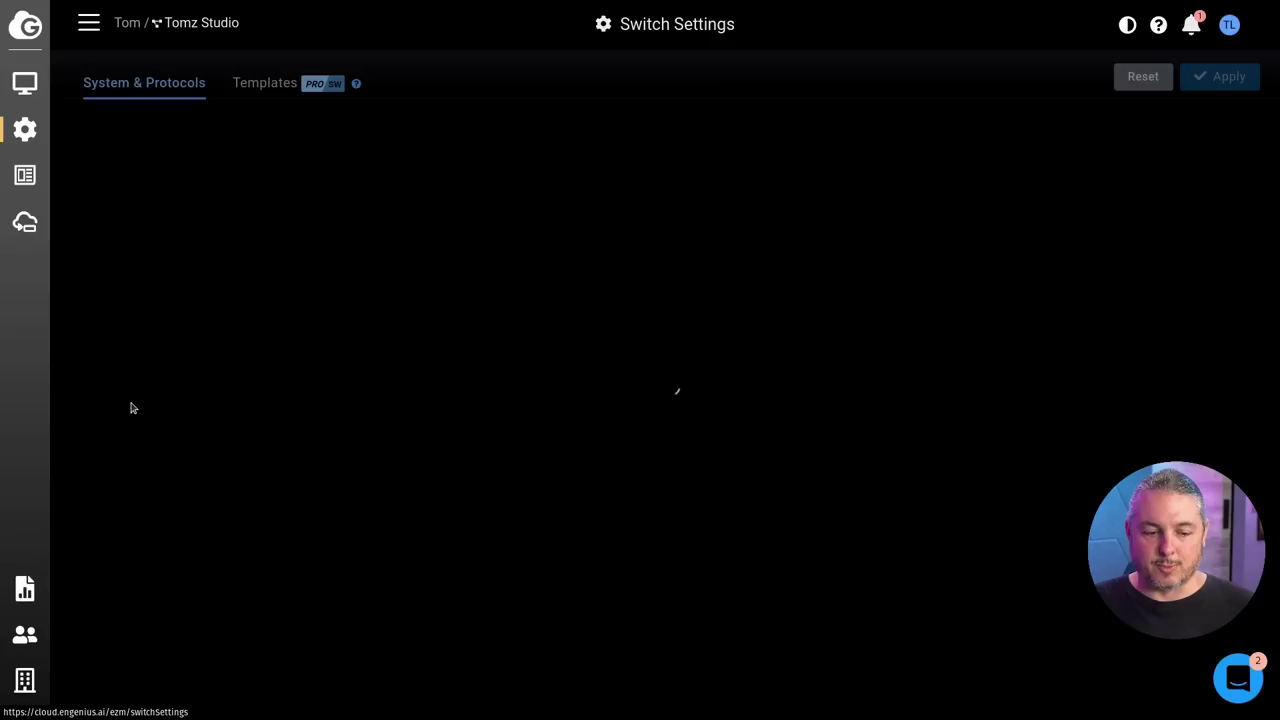
scroll(551, 354, down, 7)
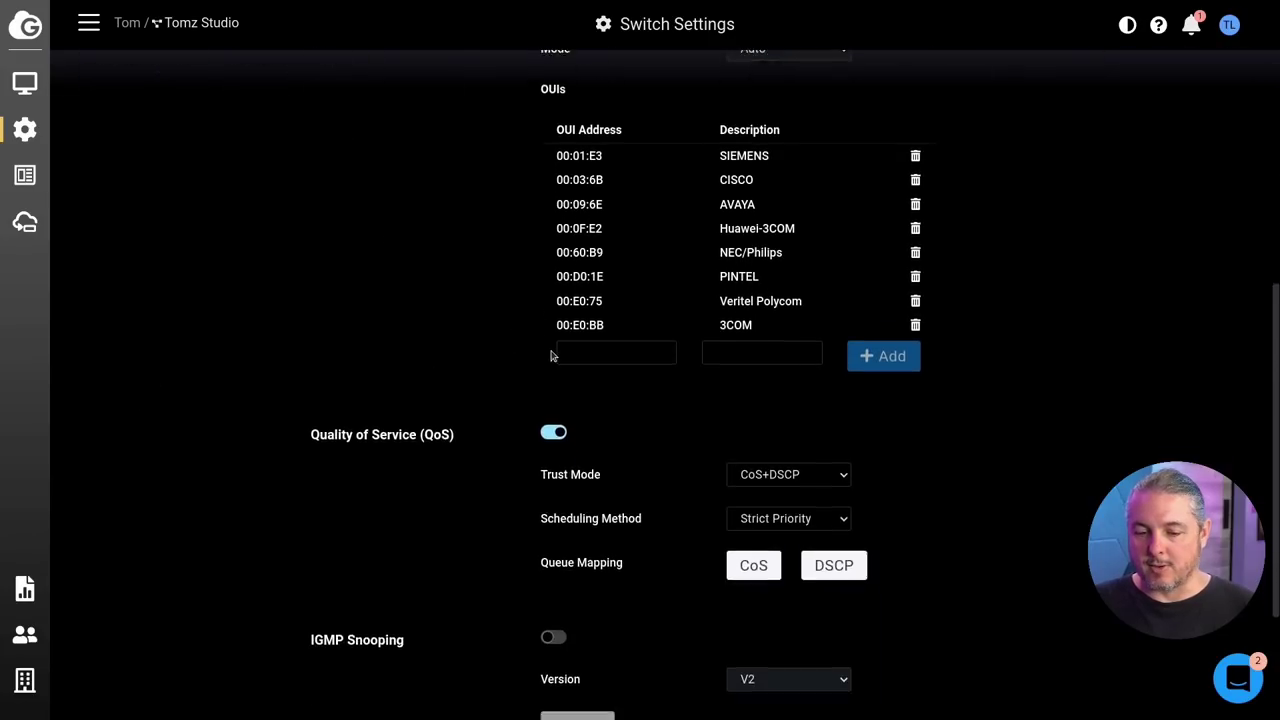
scroll(583, 350, up, 2)
scroll(585, 356, up, 5)
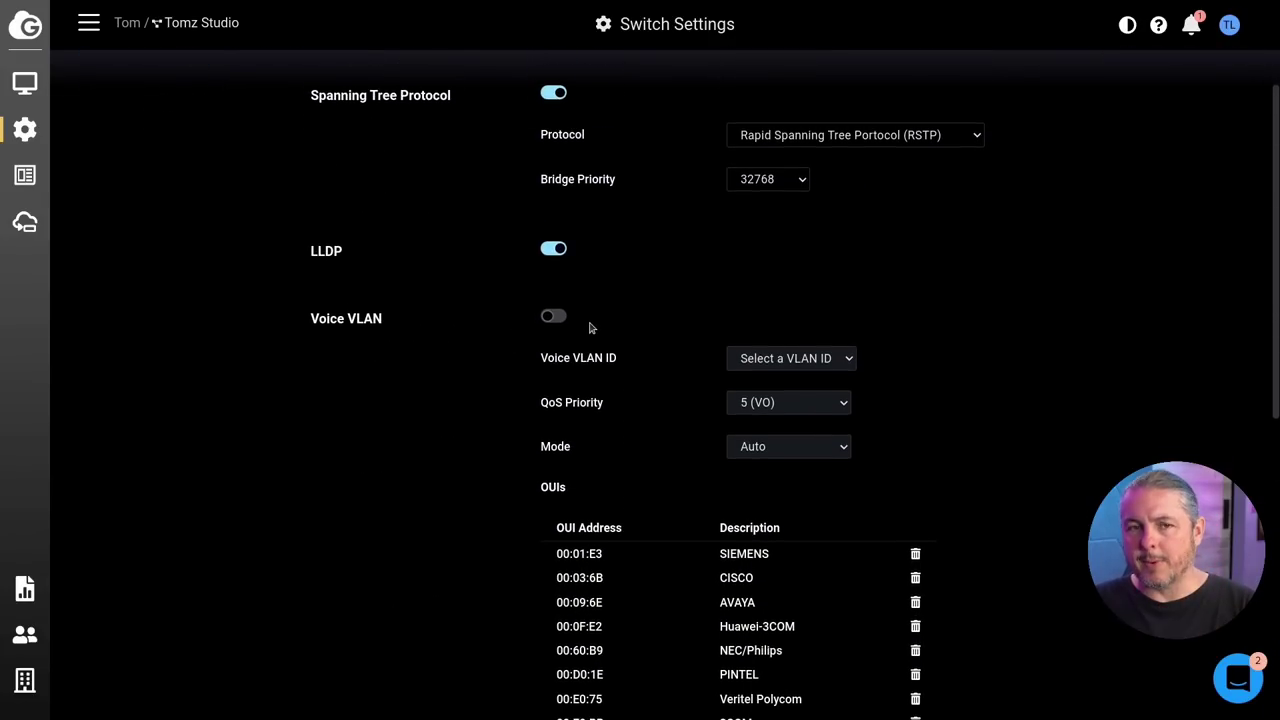
scroll(591, 325, down, 3)
Step: Inspect the Voice VLAN OUI address and description fields without adding or applying anything
click(640, 431)
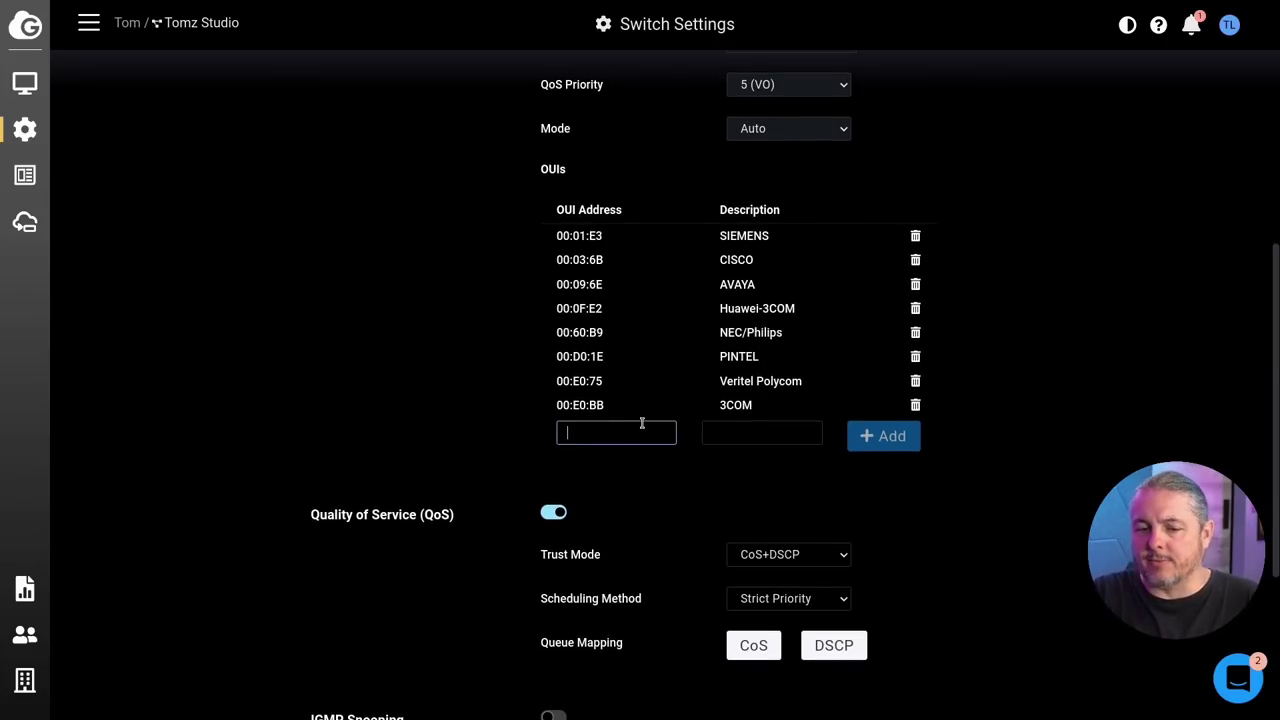
drag(555, 210, 626, 213)
click(762, 432)
scroll(757, 458, up, 3)
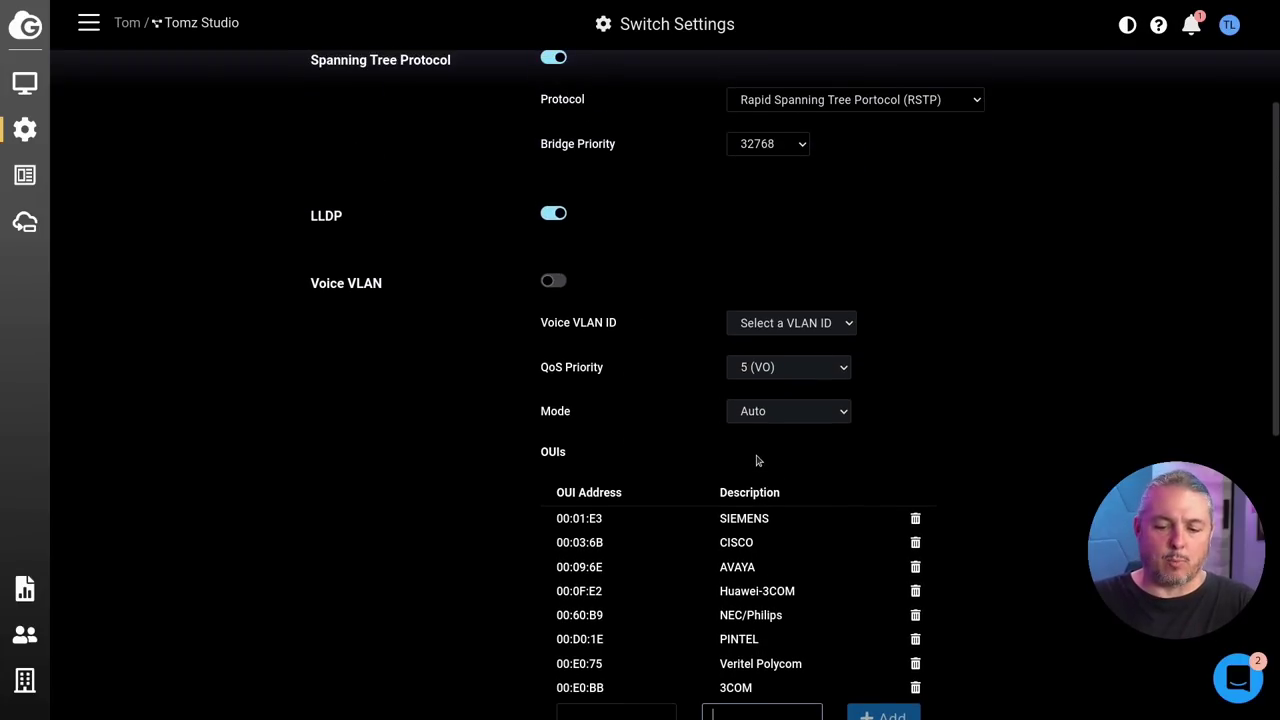
scroll(757, 460, down, 2)
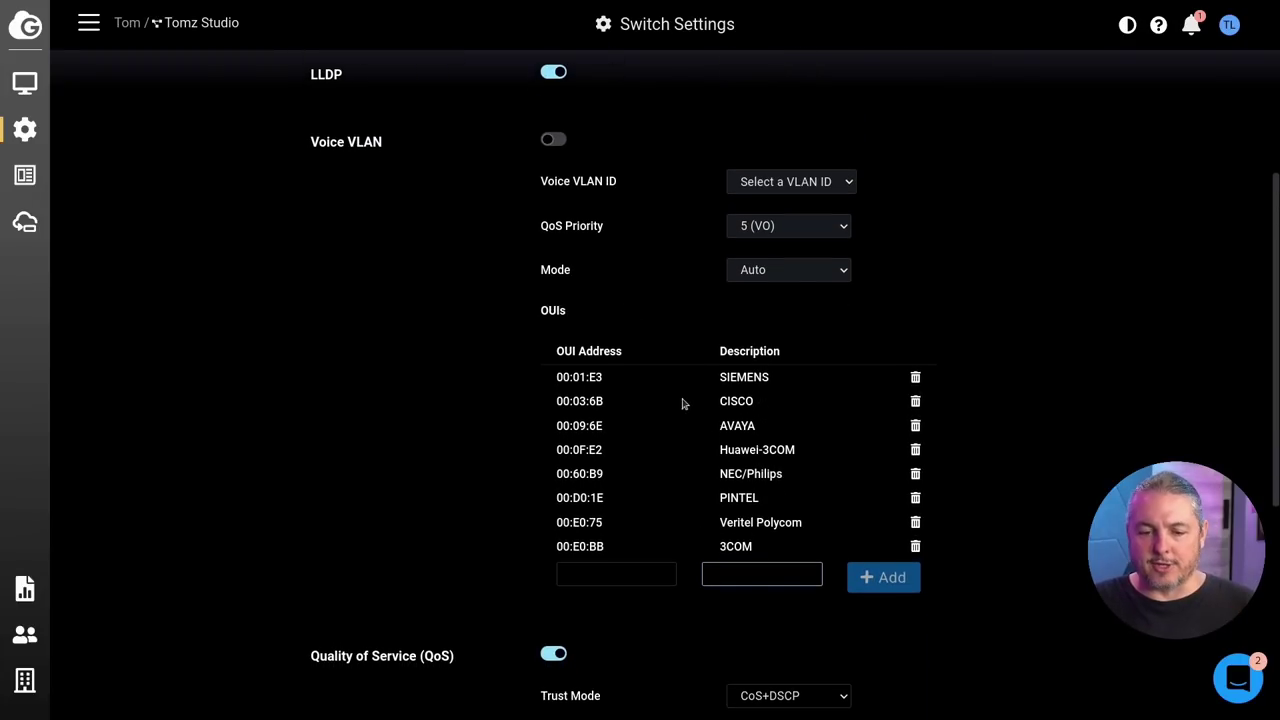
scroll(680, 401, down, 4)
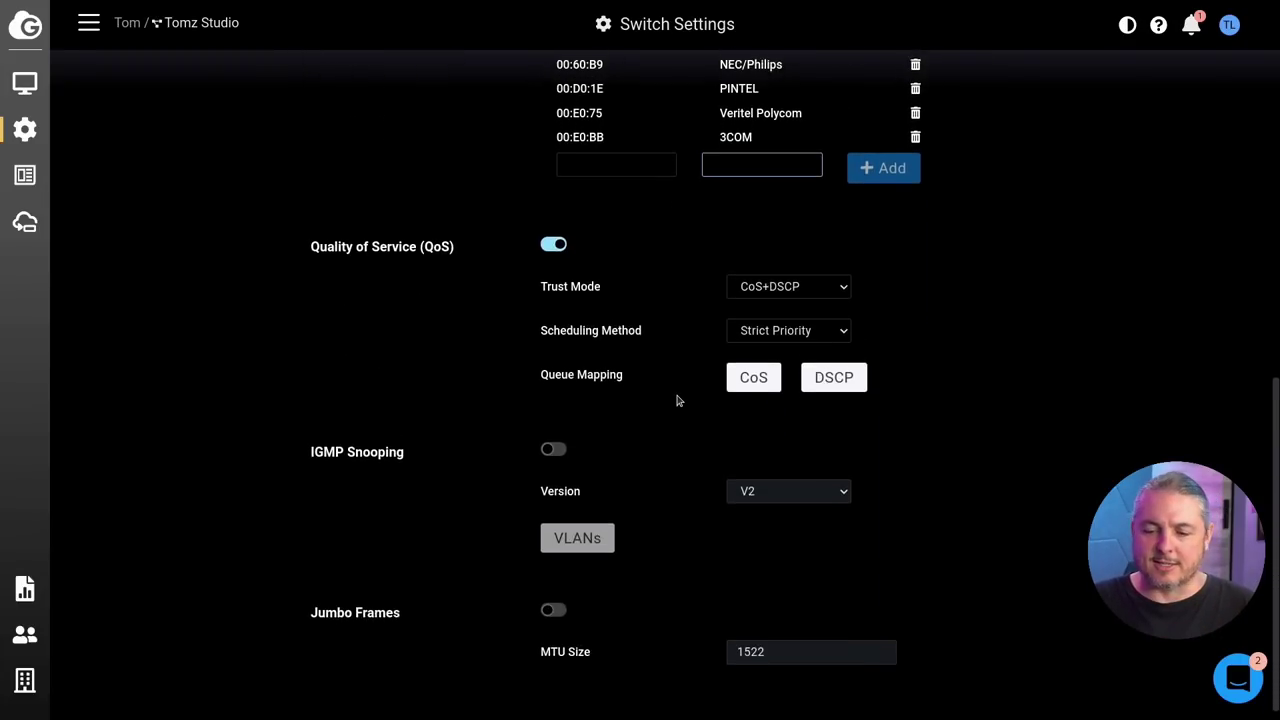
scroll(606, 92, up, 6)
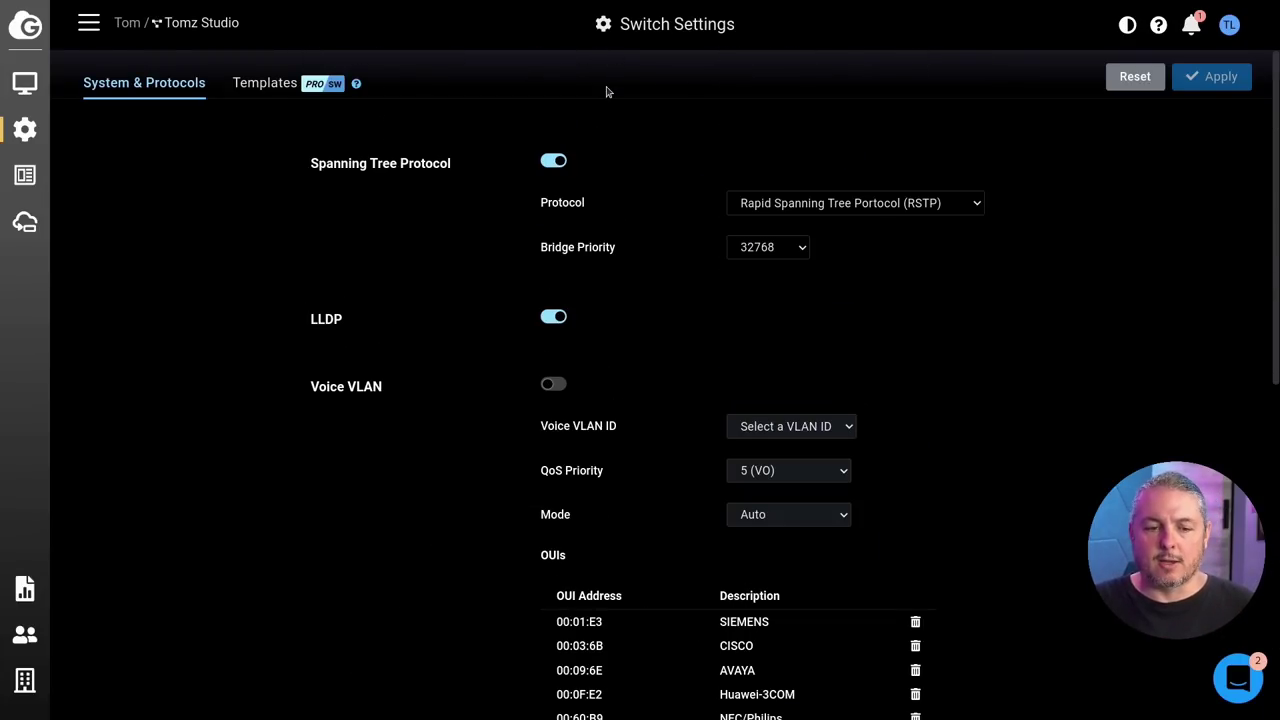
mouse_move(42, 174)
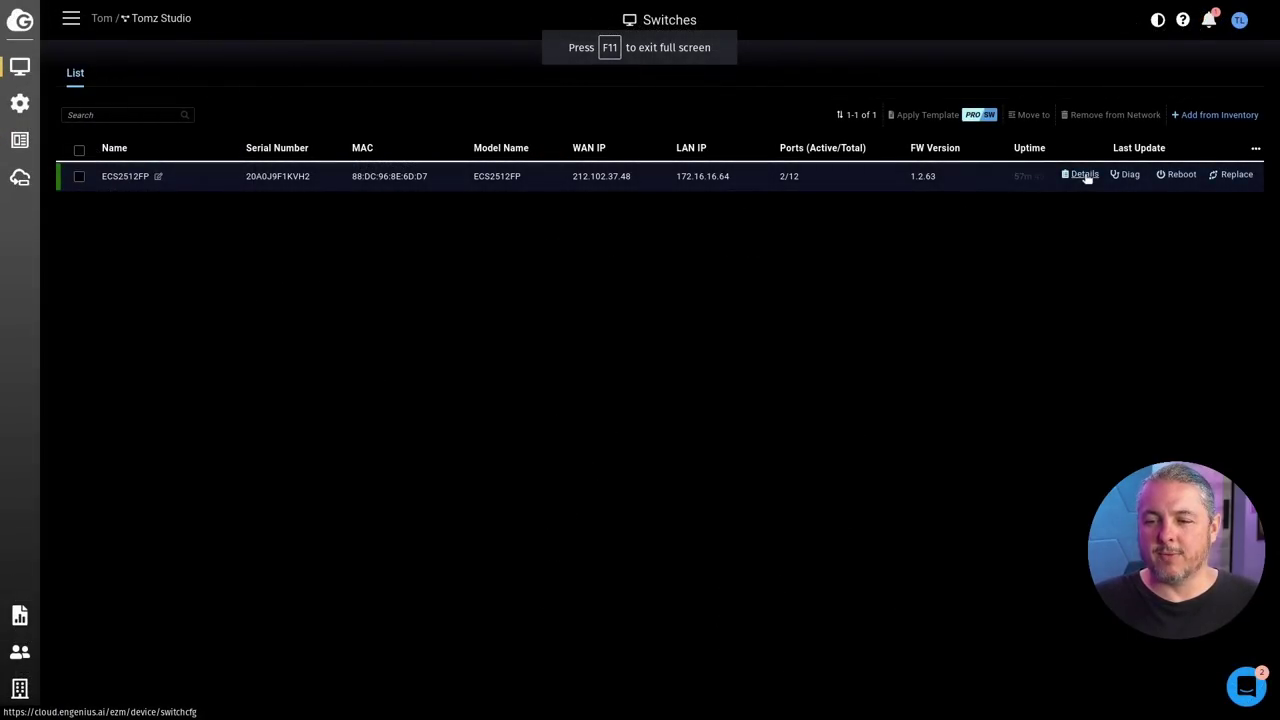
Step: Open the ECS2512FP's device page and view its VLAN tab: default, camera 60 and test 1337
mouse_move(20, 103)
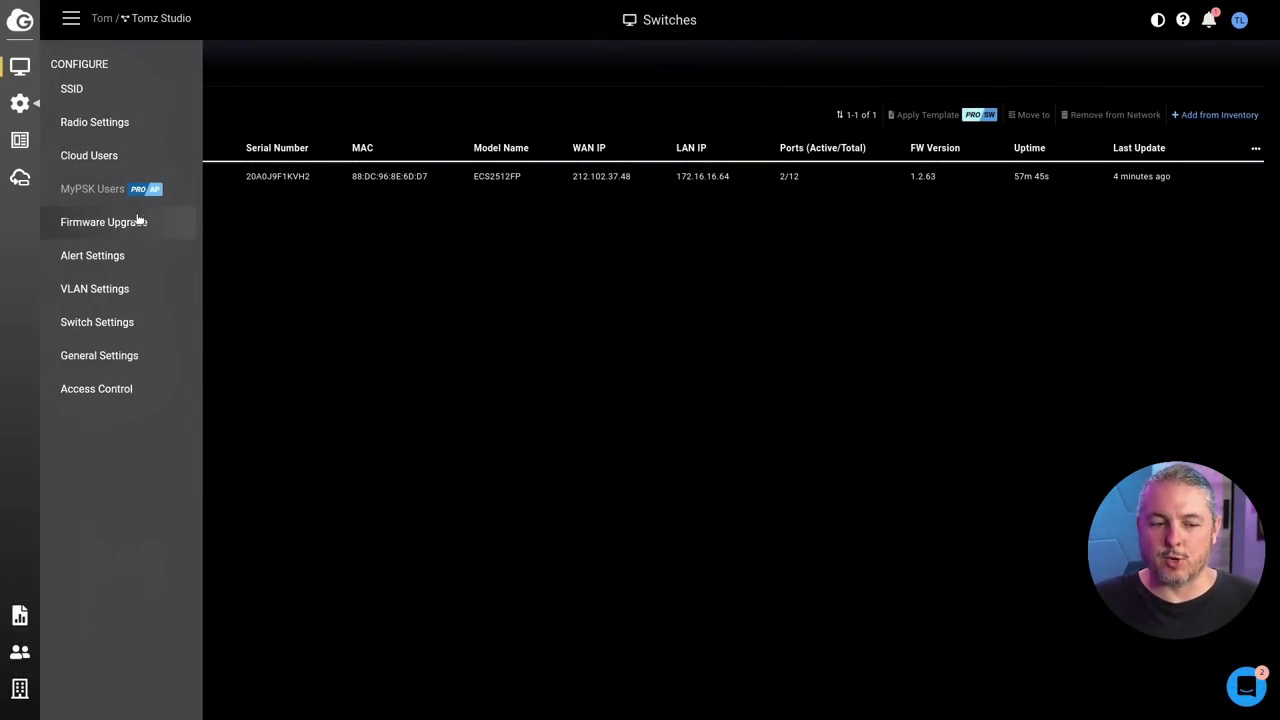
click(118, 290)
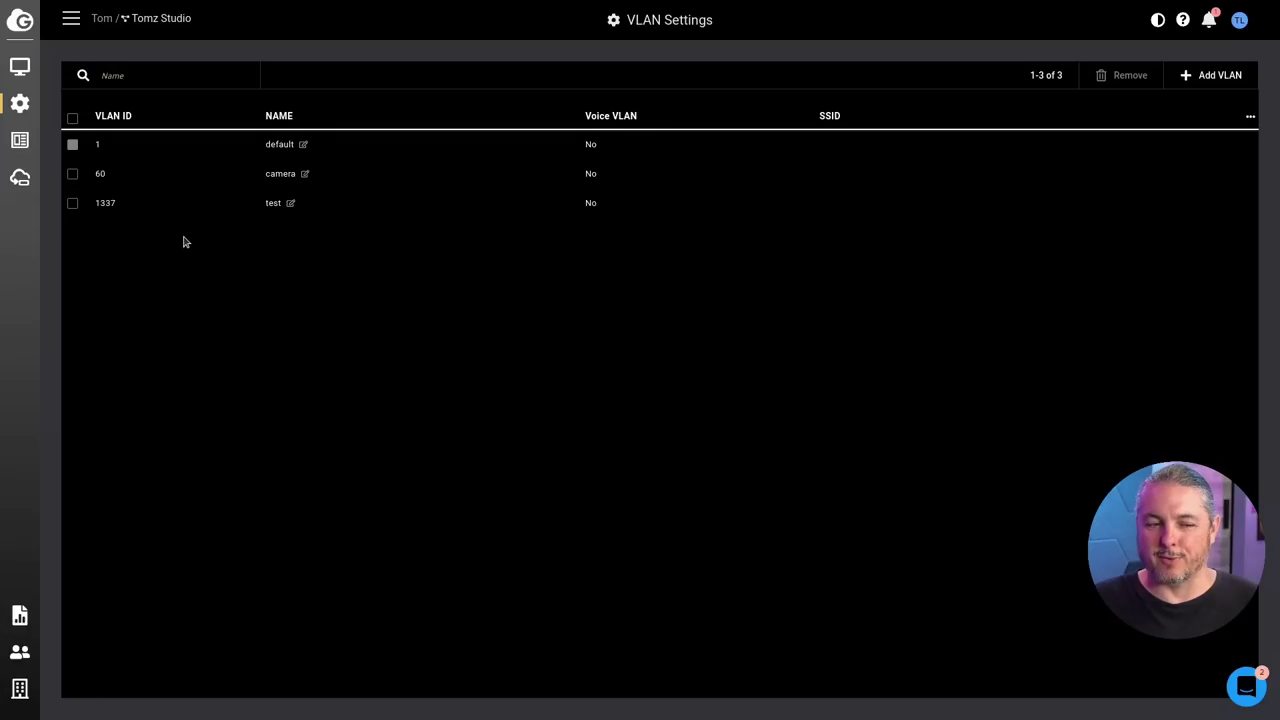
mouse_move(19, 68)
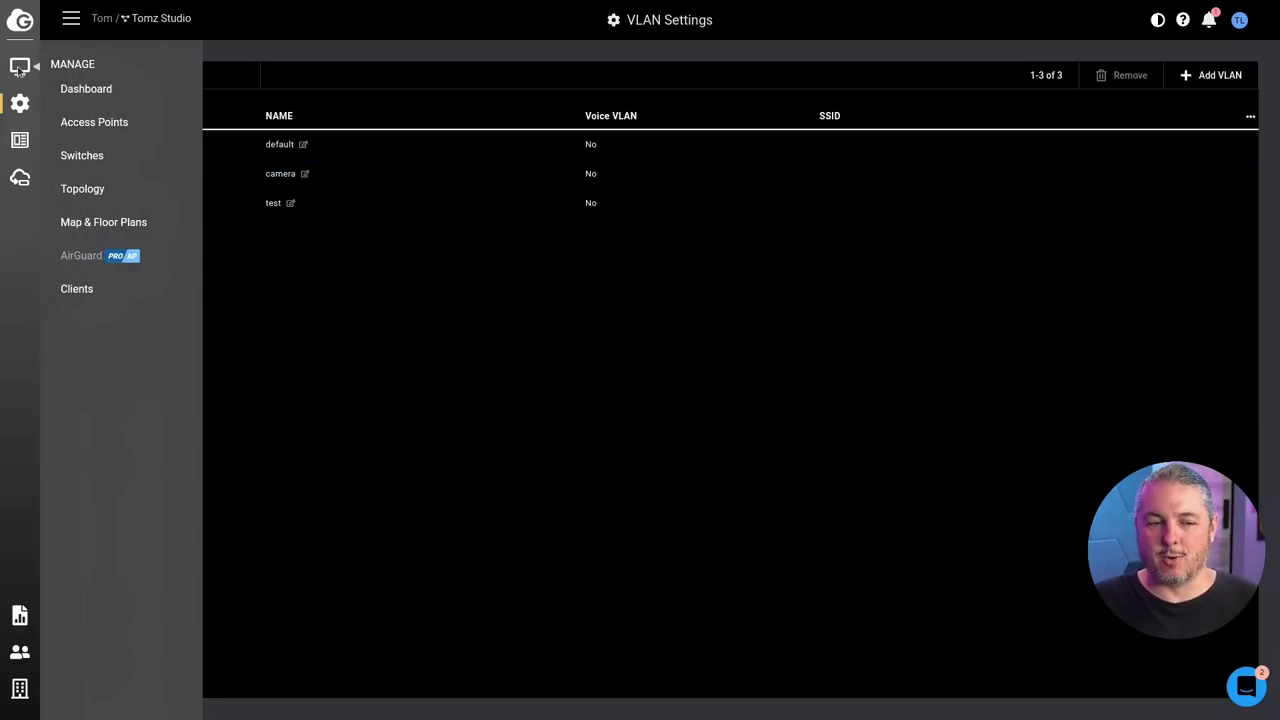
click(80, 89)
click(771, 165)
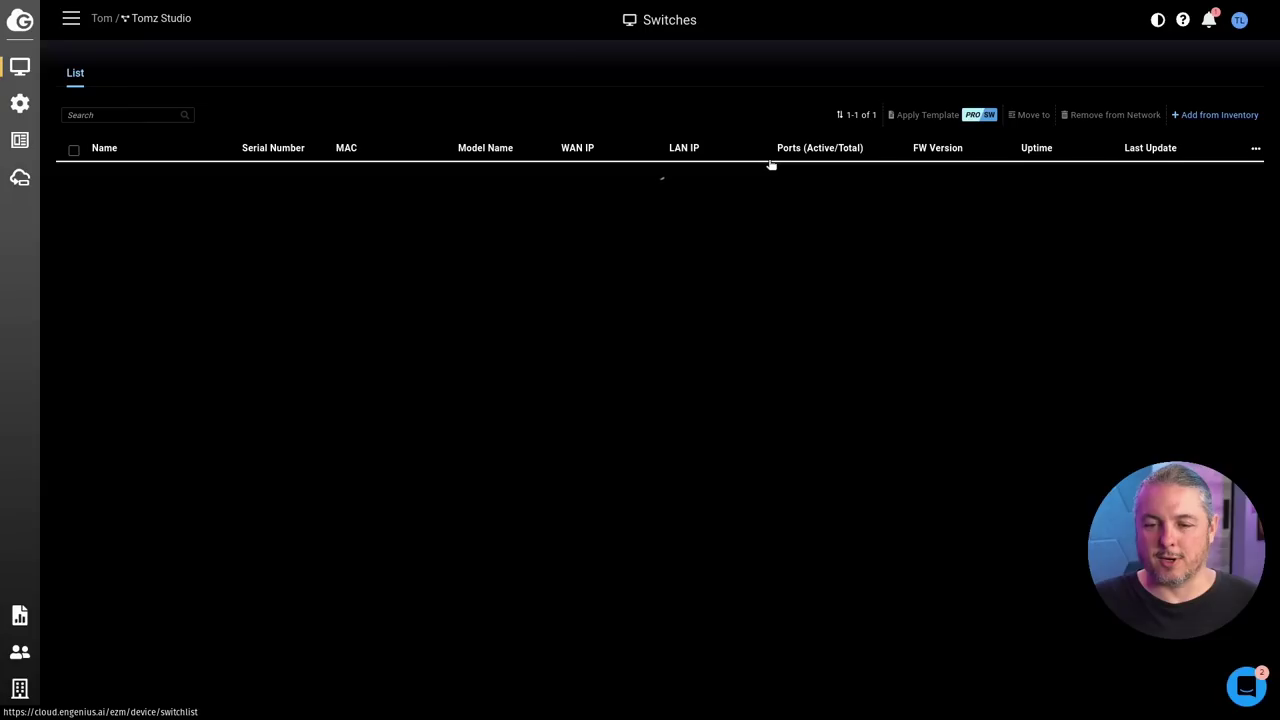
mouse_move(1152, 183)
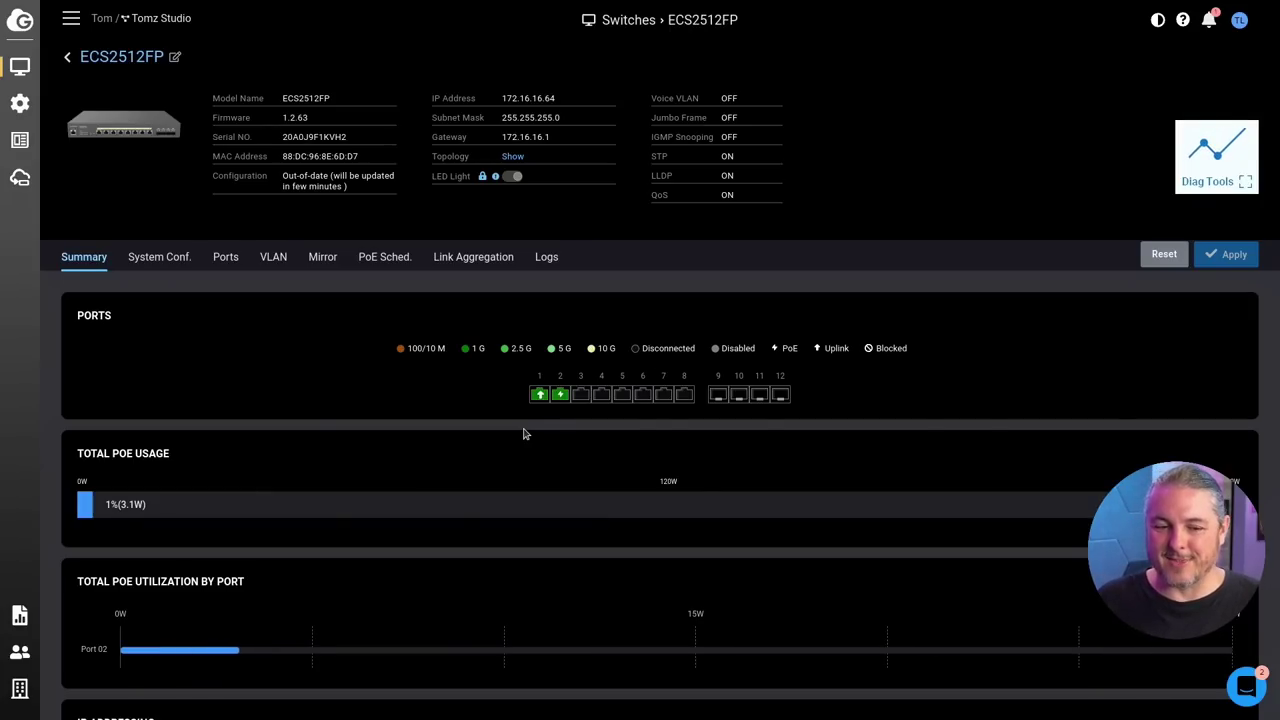
click(273, 257)
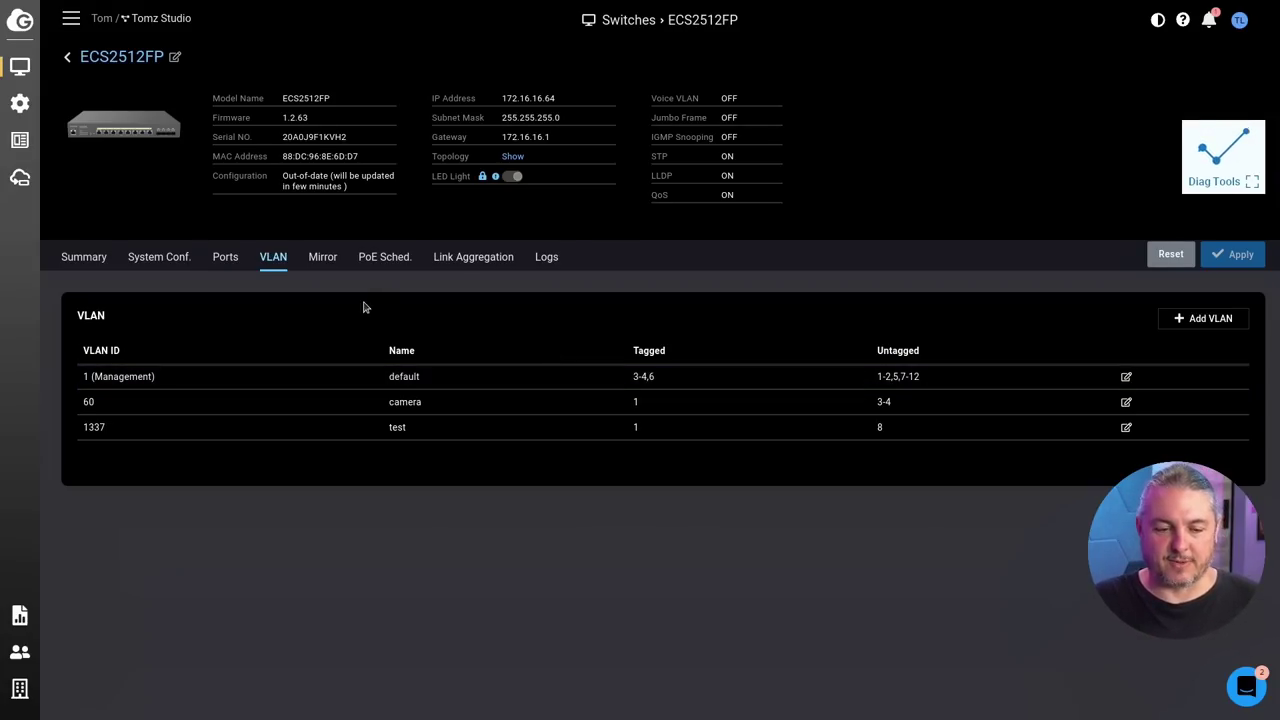
Step: Review port 8's settings showing PVID 1337 (test), dismiss without applying, and return to the VLAN tab
click(229, 258)
scroll(363, 377, down, 3)
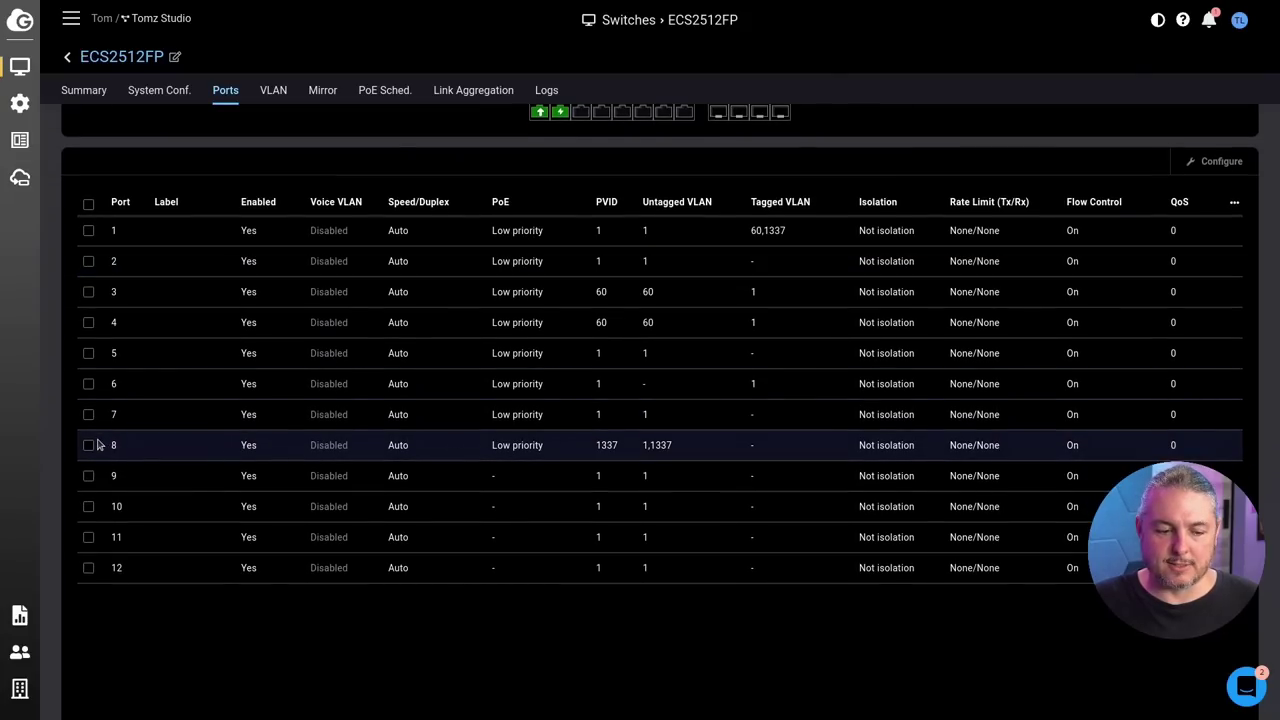
click(89, 446)
scroll(843, 434, up, 3)
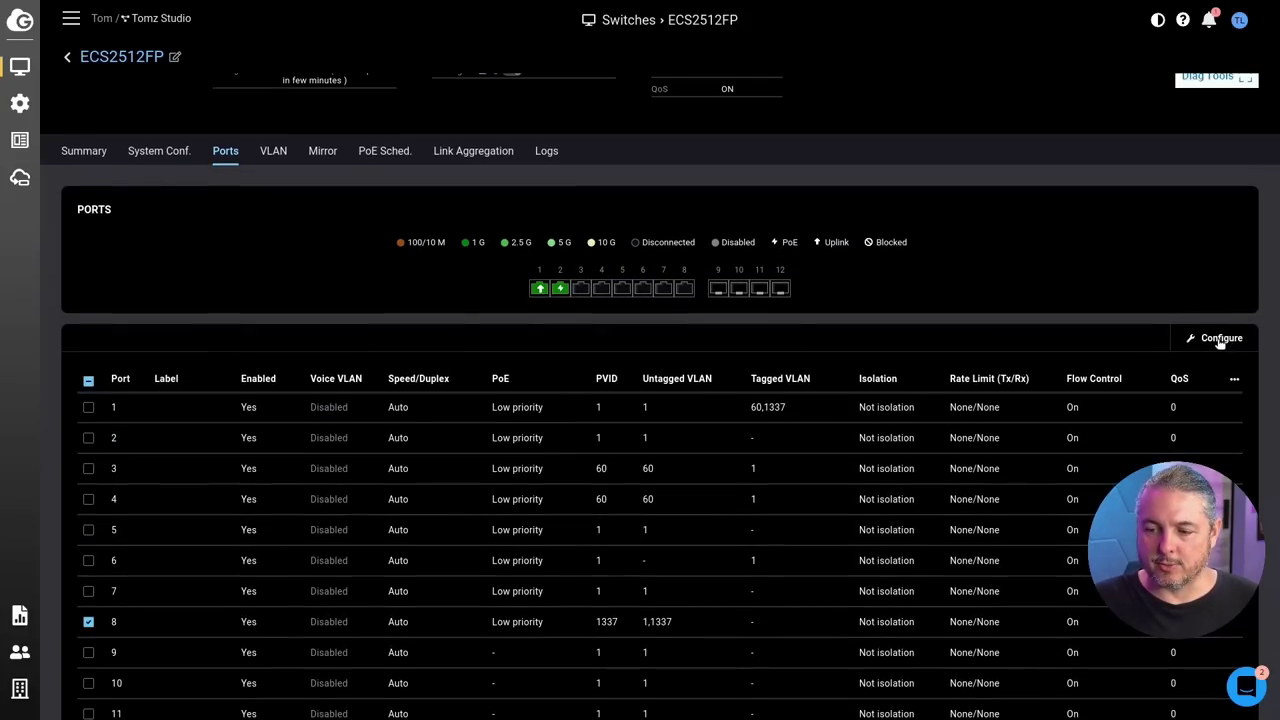
click(1218, 342)
scroll(602, 263, down, 3)
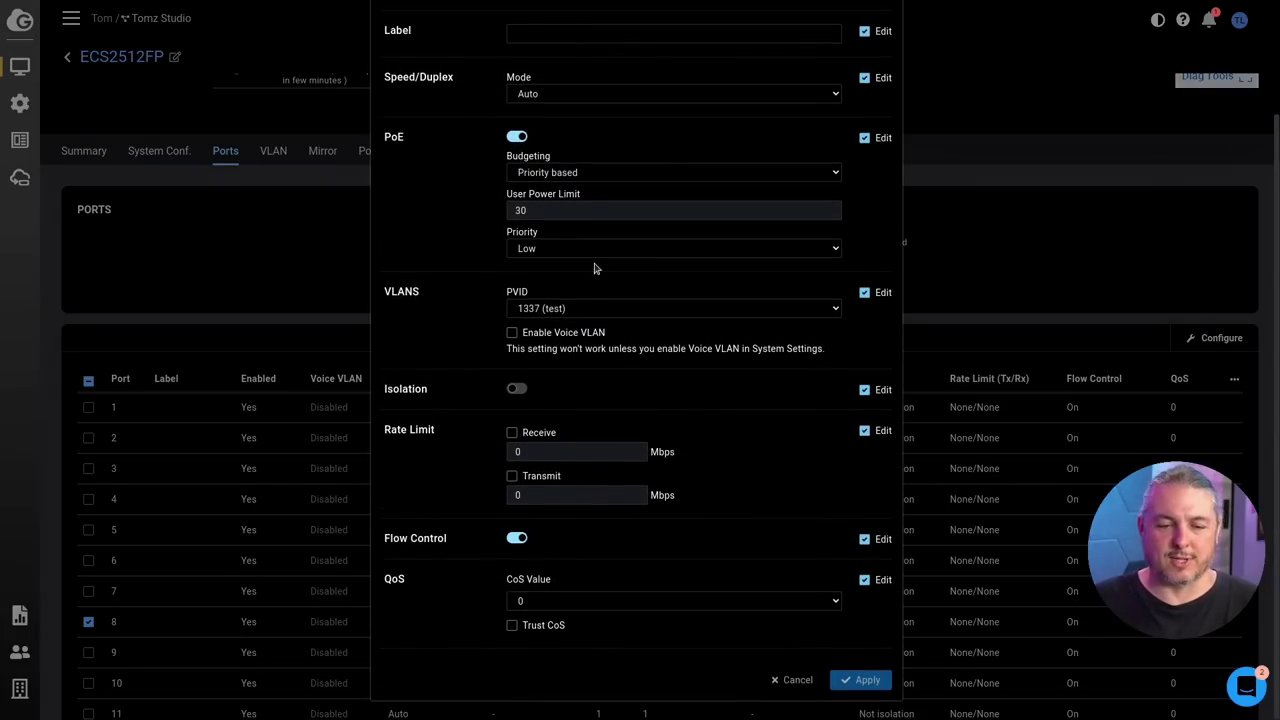
key(Escape)
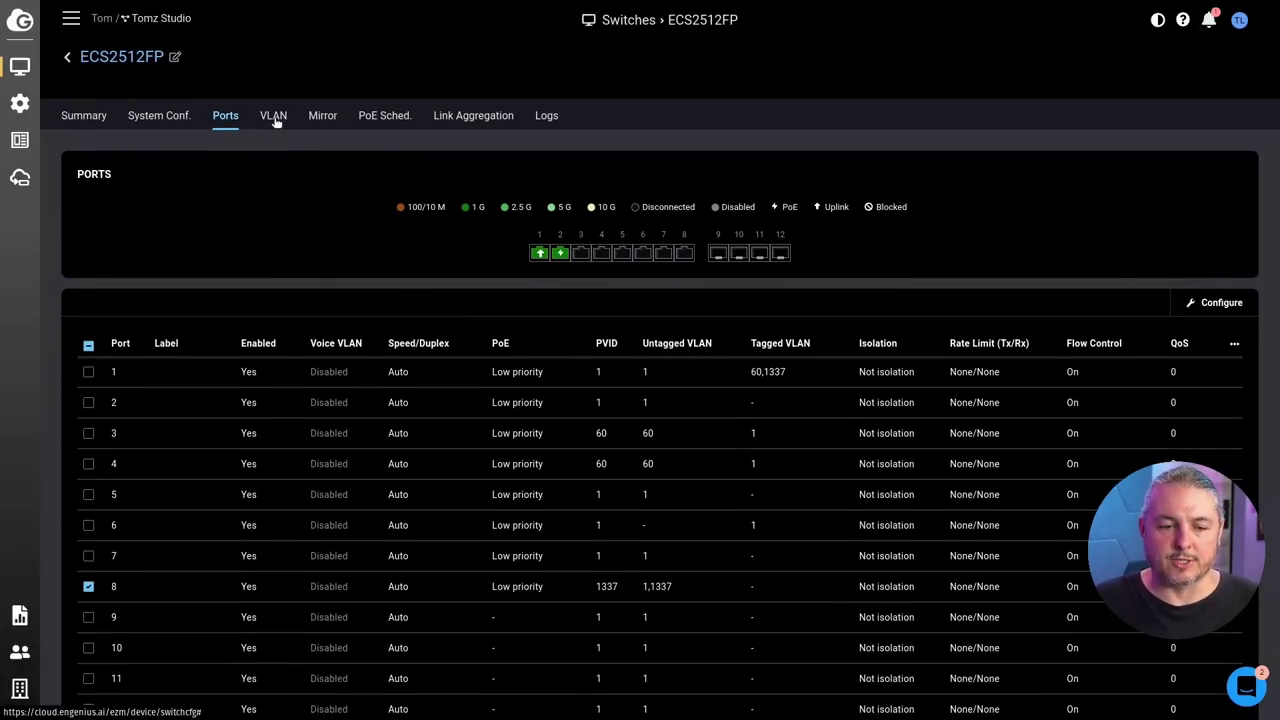
click(274, 117)
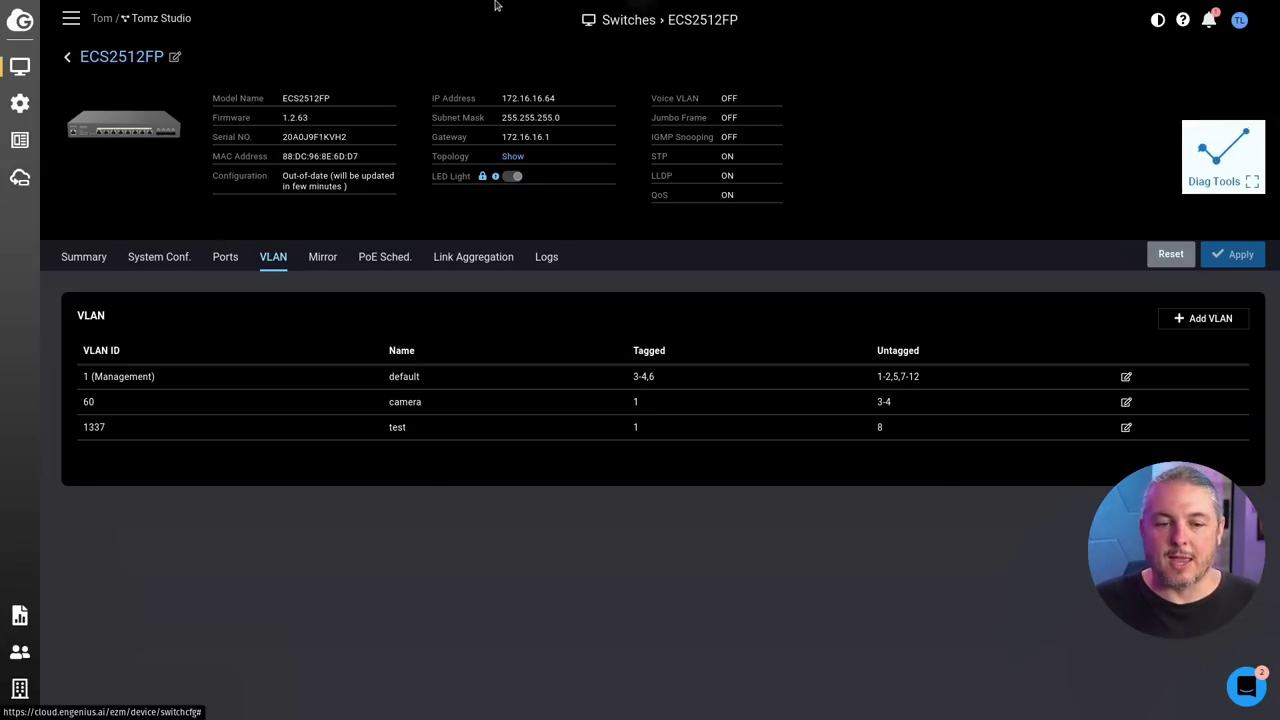
Step: Return to the ECS2512FP's local web interface and show its 802.1Q table with VLANs 1, 60 and 1337
click(640, 46)
click(228, 10)
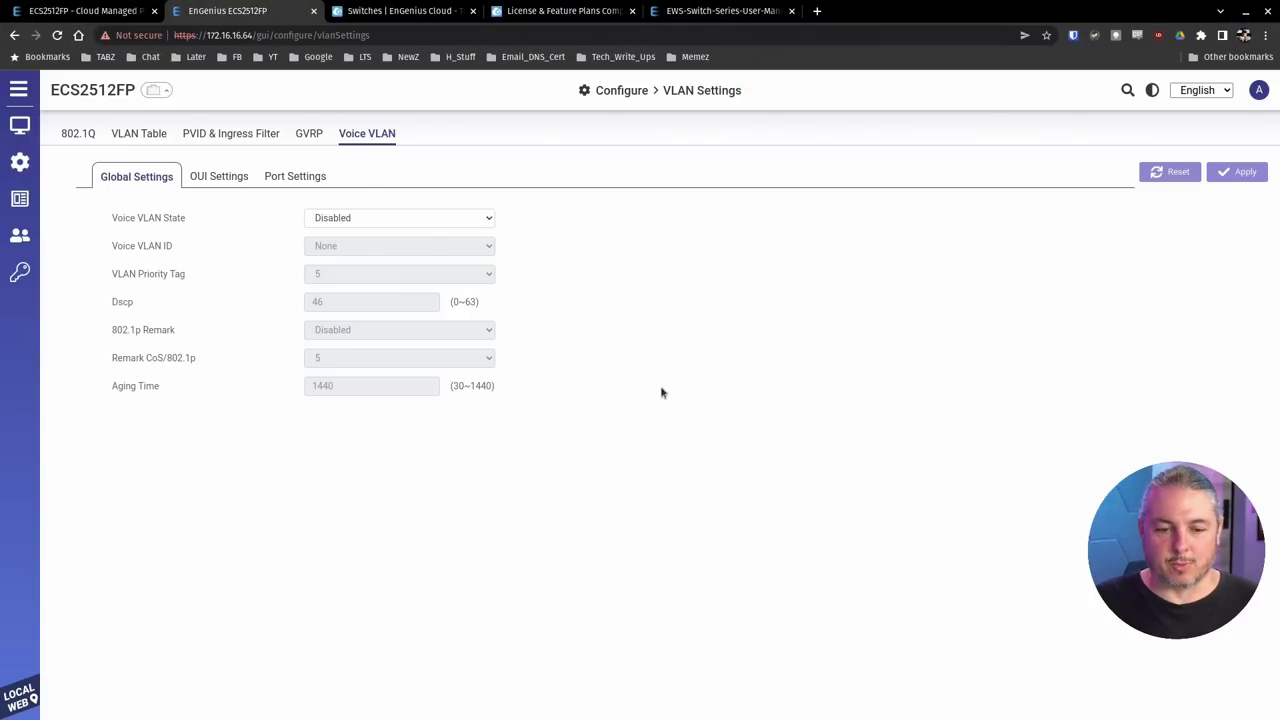
key(F11)
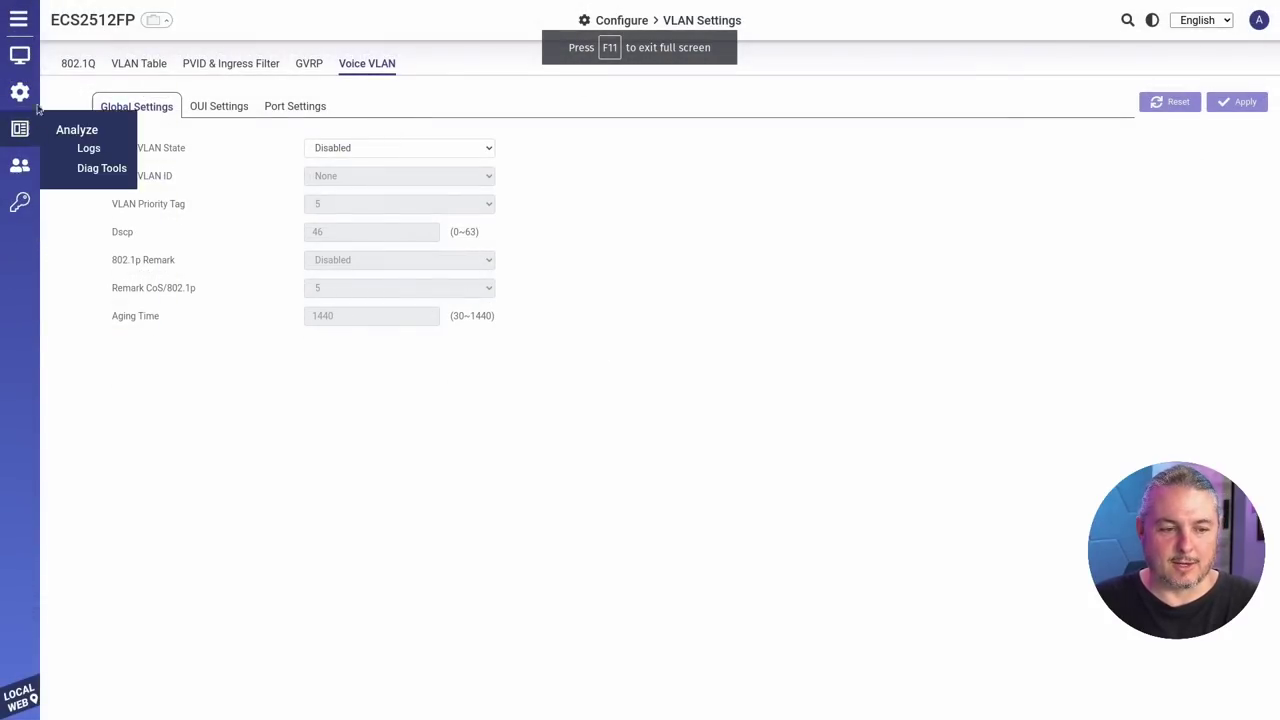
mouse_move(15, 145)
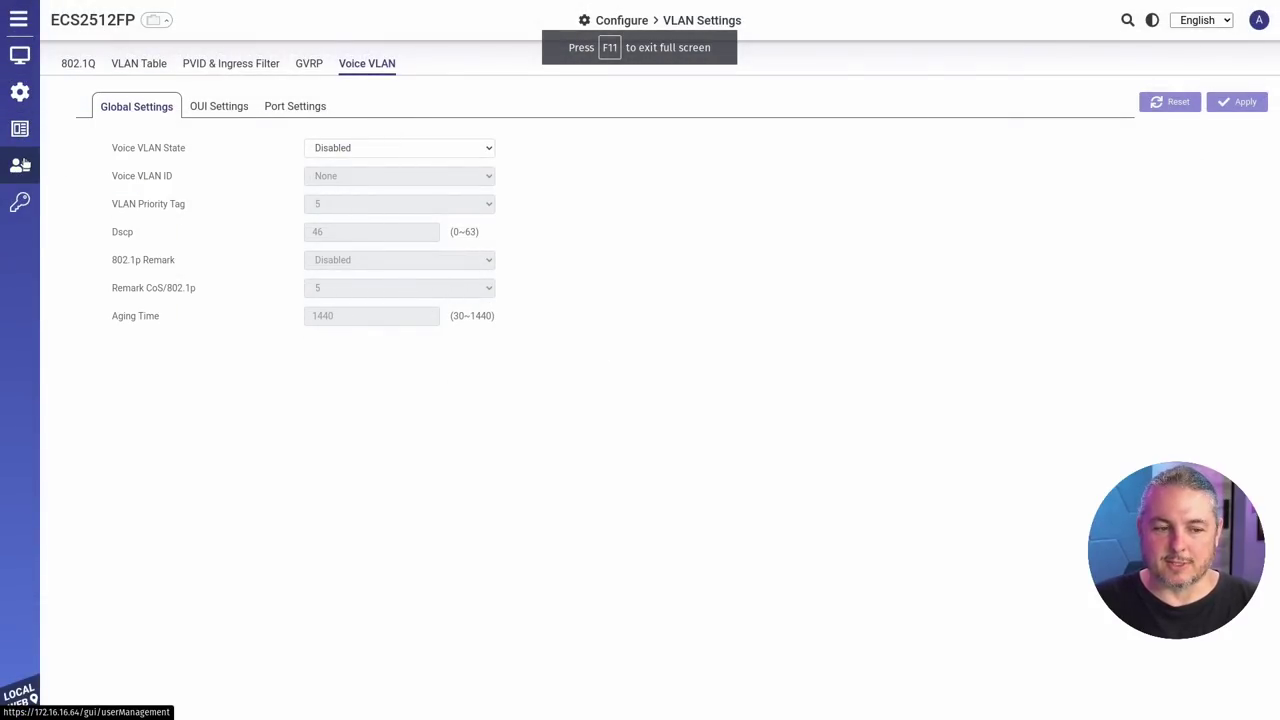
mouse_move(28, 110)
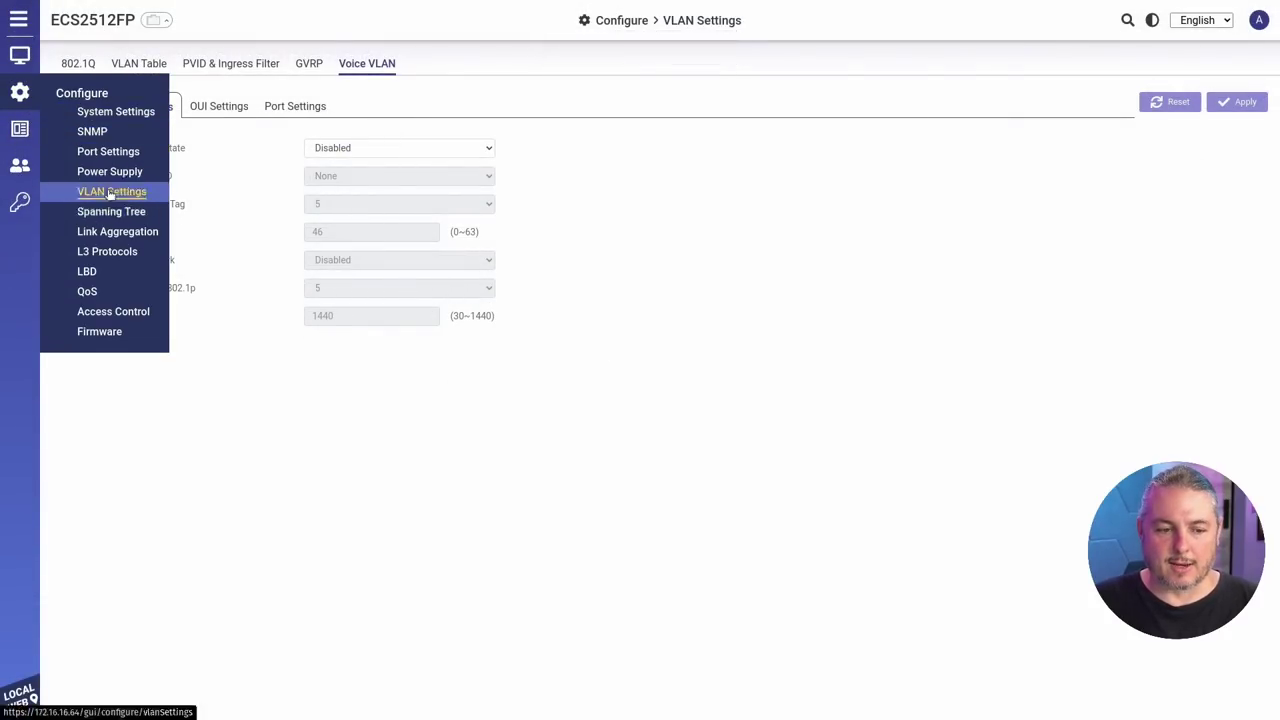
click(150, 65)
click(80, 66)
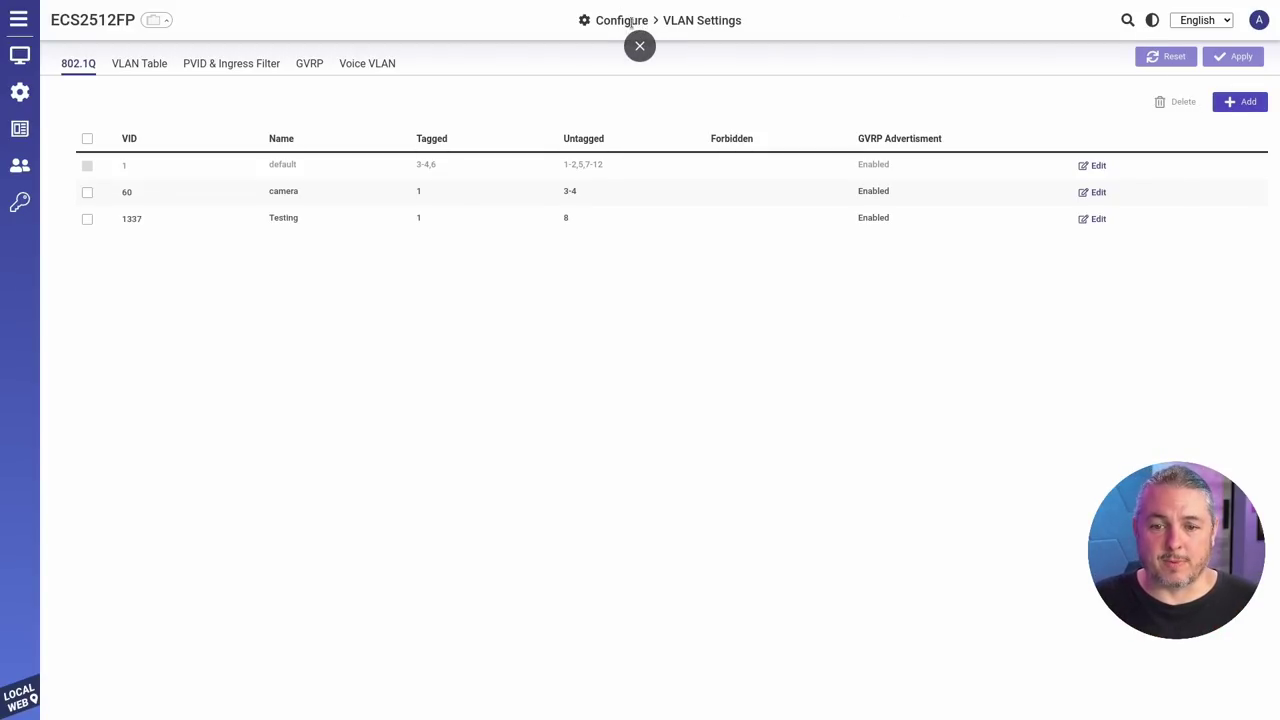
Step: Back in EnGenius Cloud, review the ECS2512FP Summary: ports 1-2 linked, PoE at 1% (3.1W)
click(641, 45)
click(333, 11)
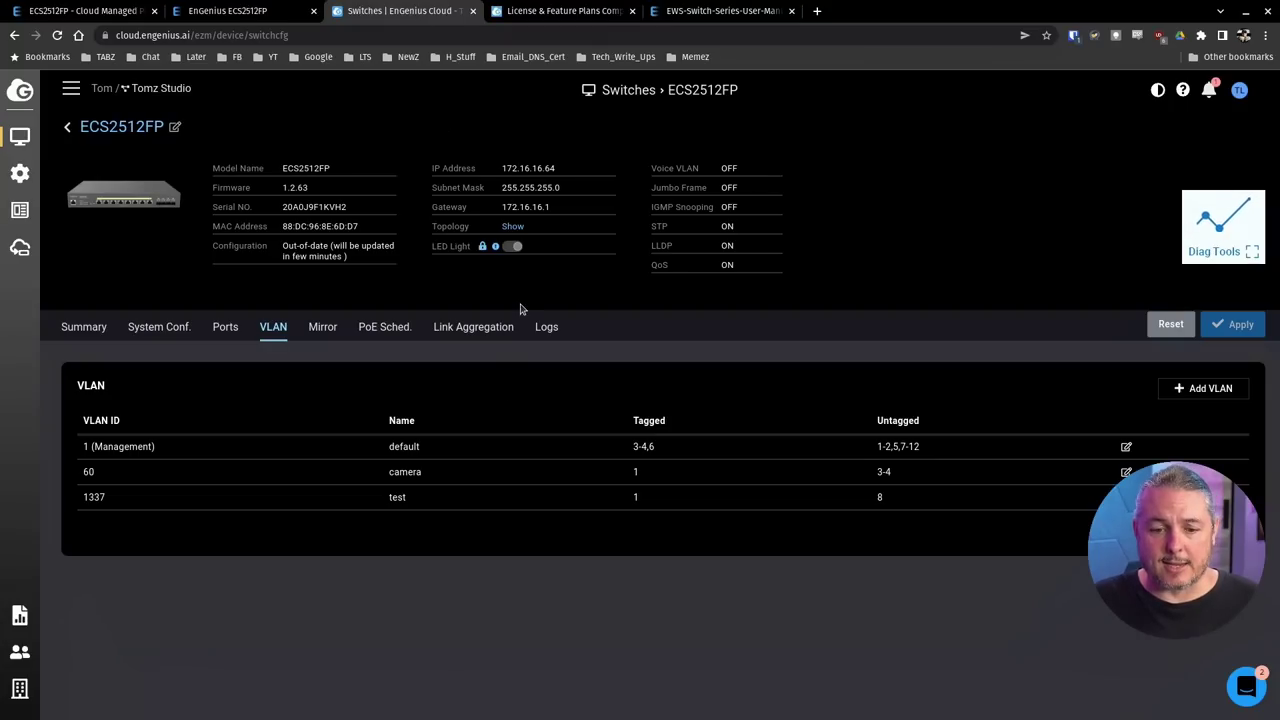
key(F11)
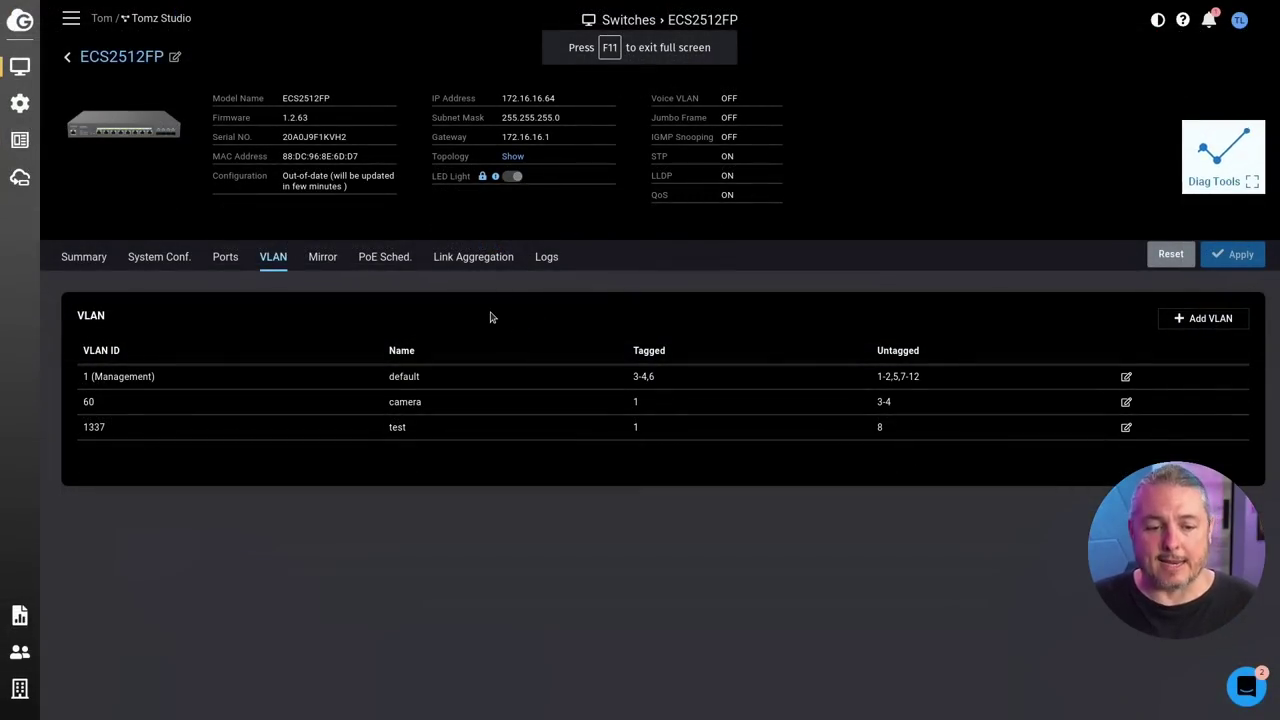
click(86, 258)
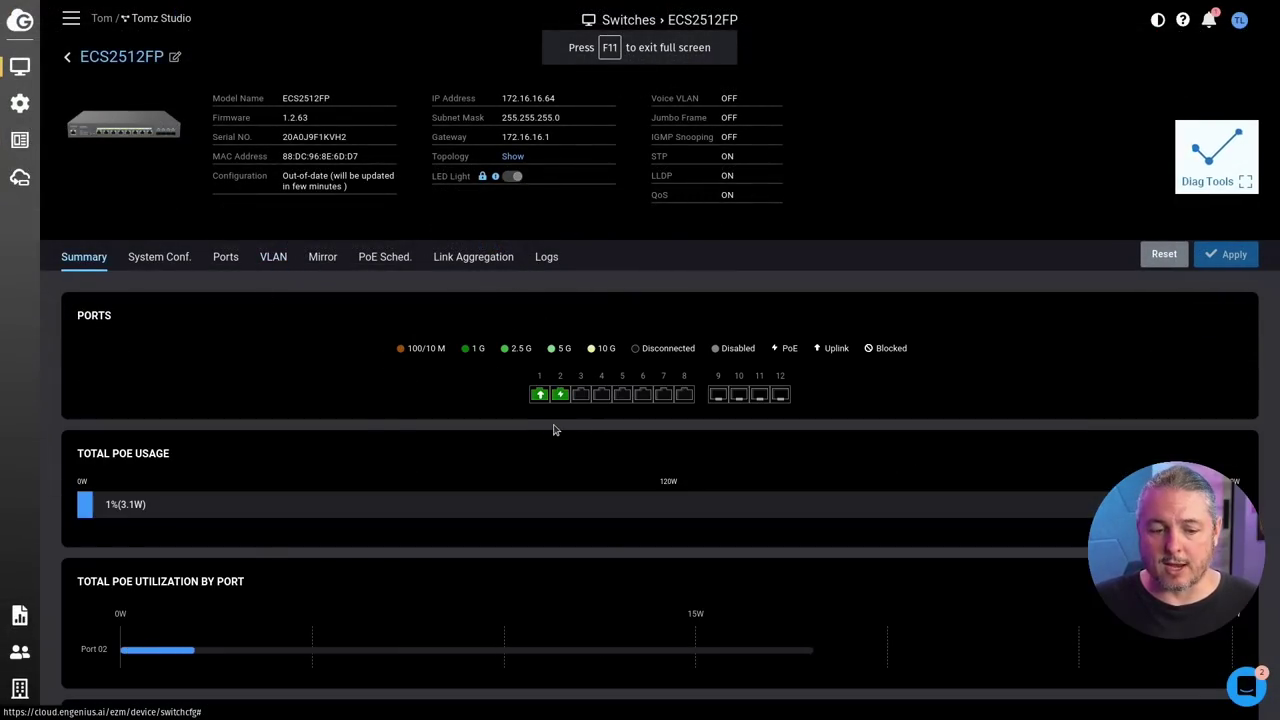
scroll(553, 430, down, 5)
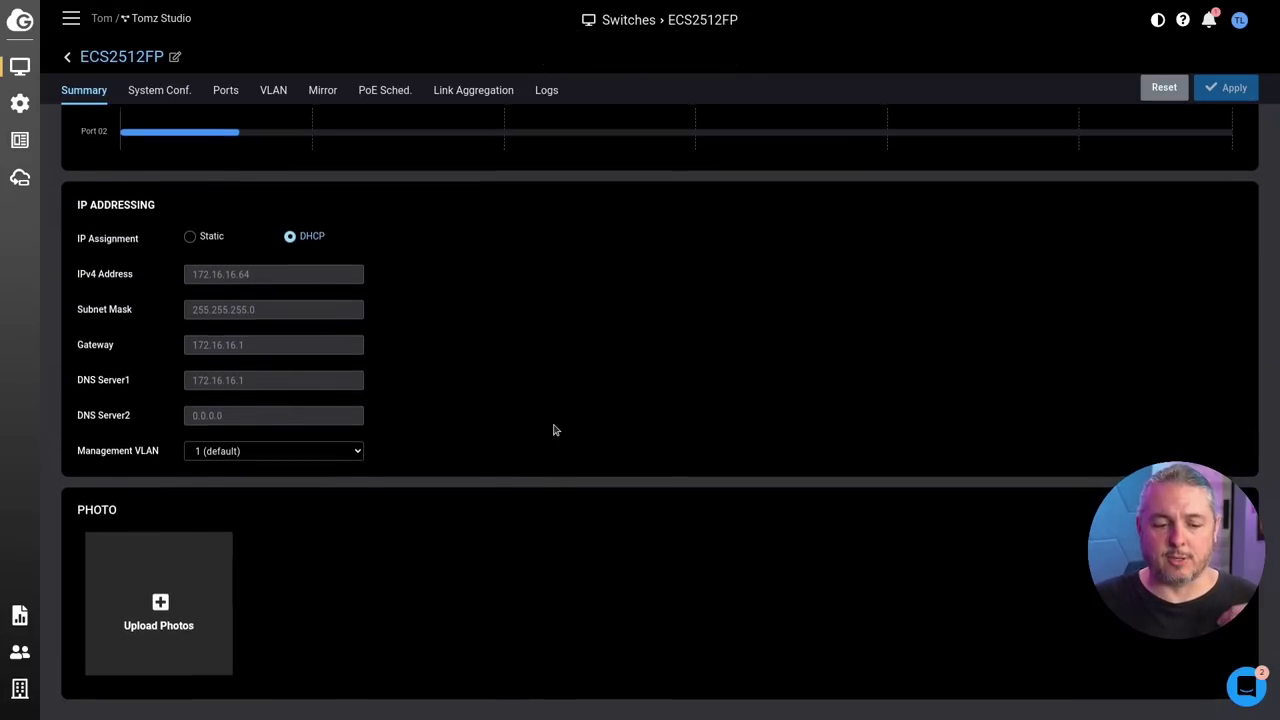
scroll(555, 430, up, 3)
scroll(555, 430, down, 2)
scroll(555, 430, up, 5)
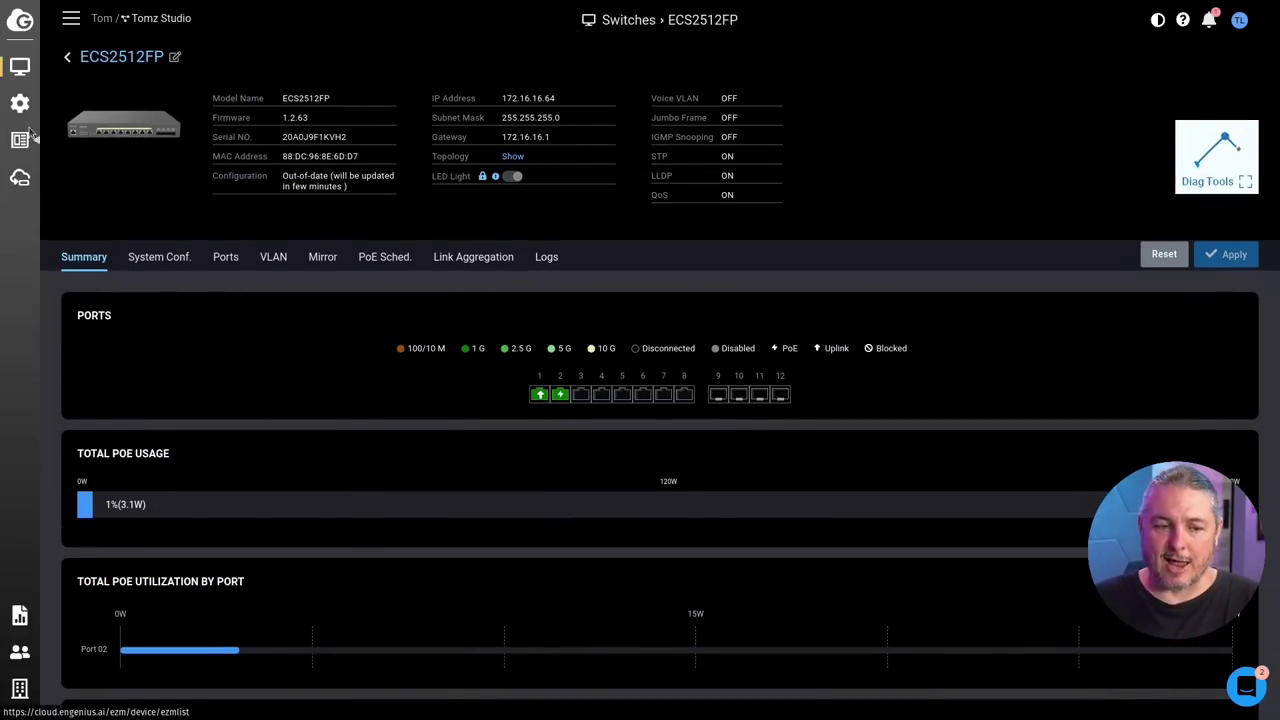
mouse_move(22, 103)
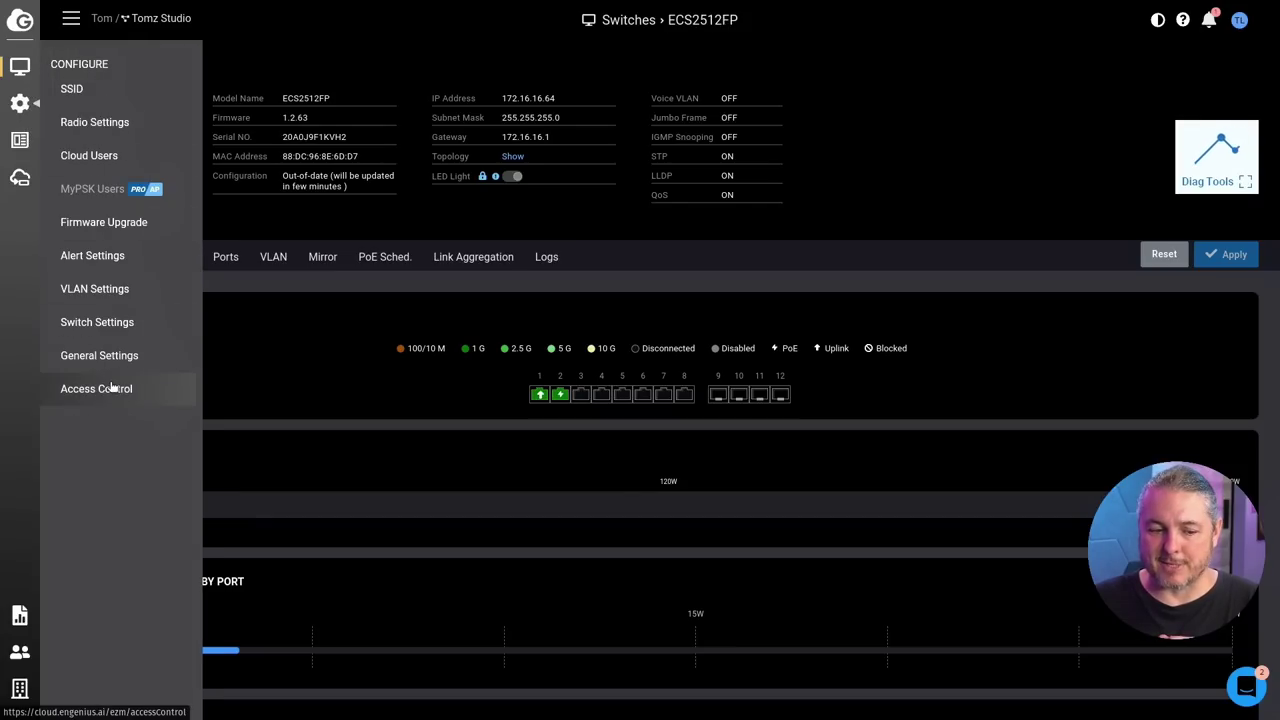
Step: Review the site's General Settings Switch tab, then Switch Settings: RSTP priority 32768, LLDP on, Voice VLAN off
click(99, 356)
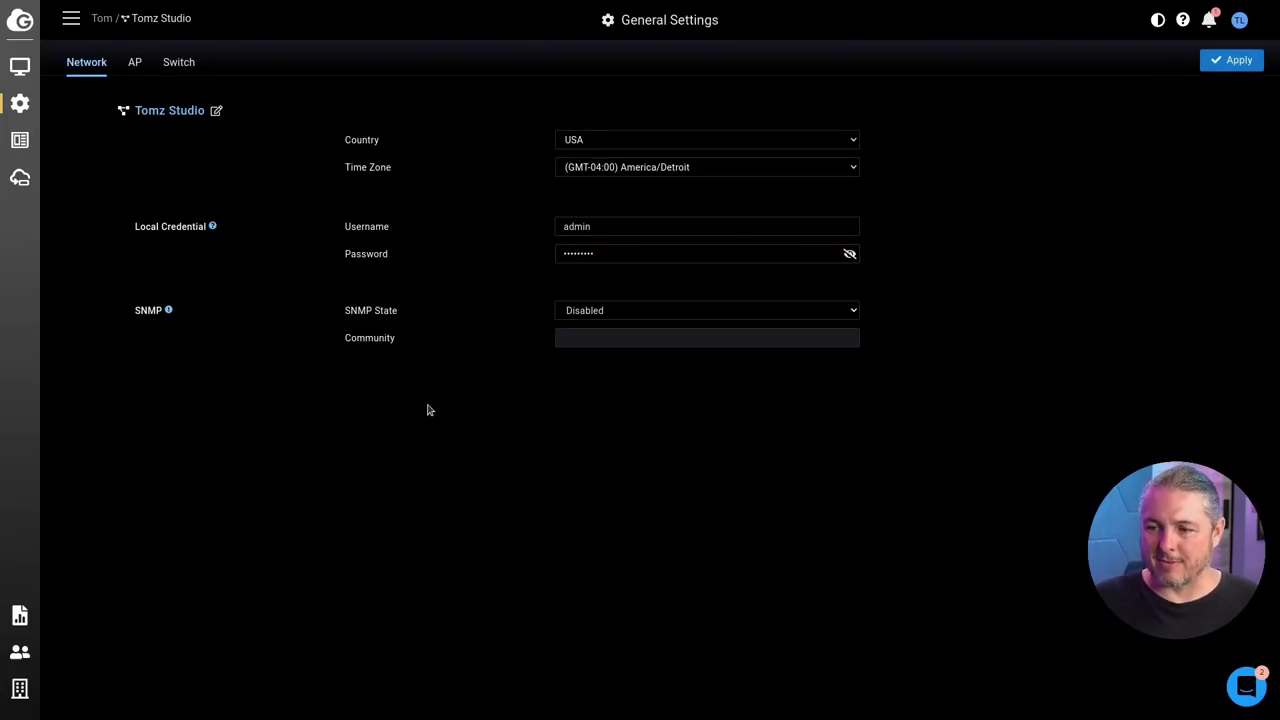
click(176, 58)
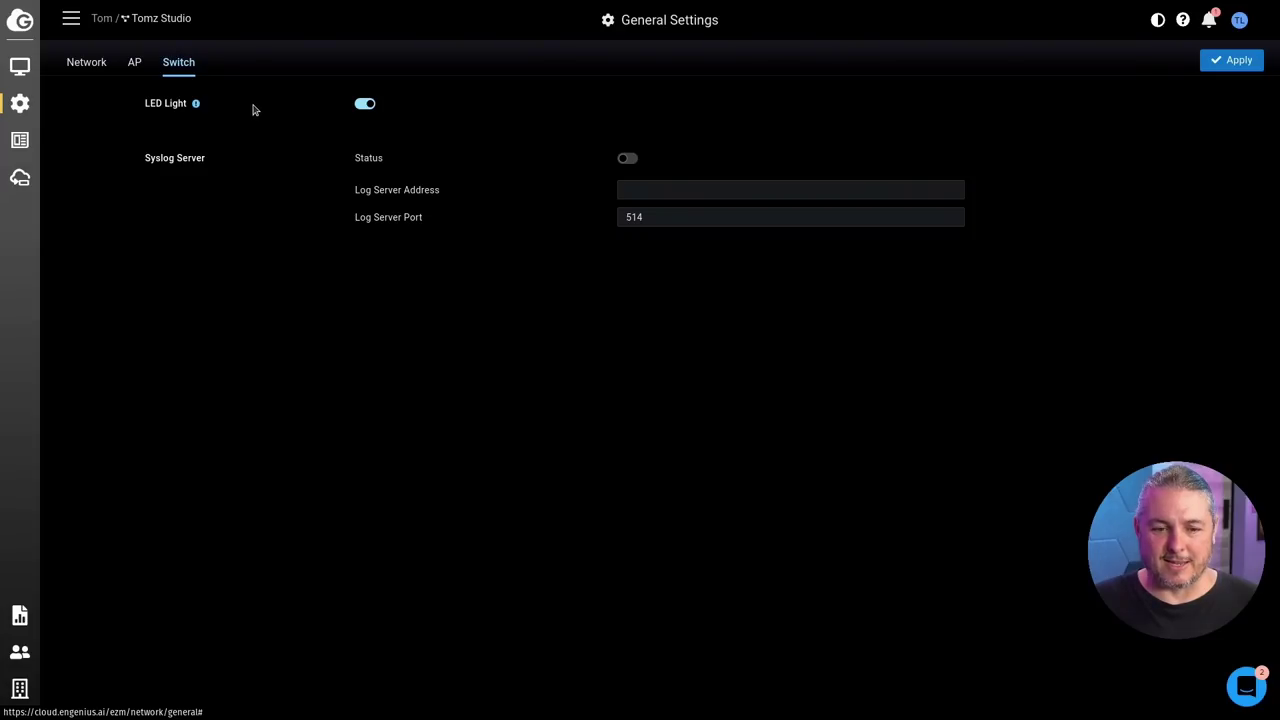
mouse_move(20, 103)
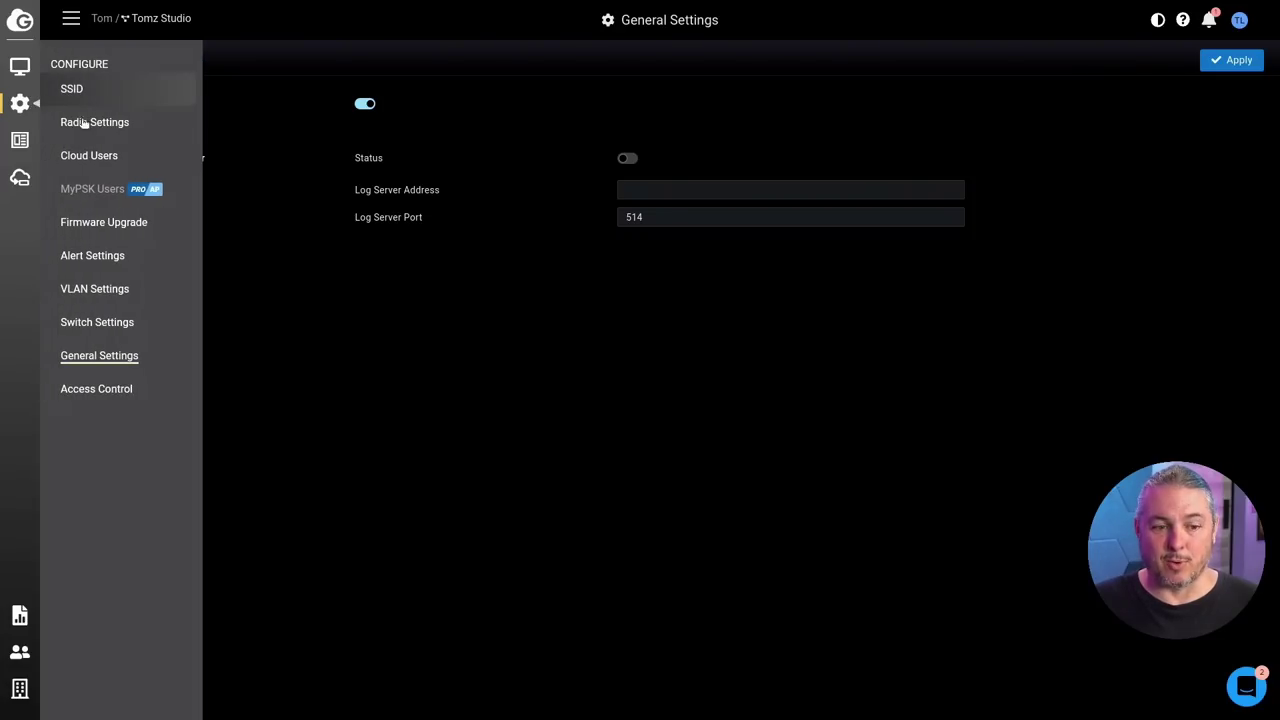
click(138, 328)
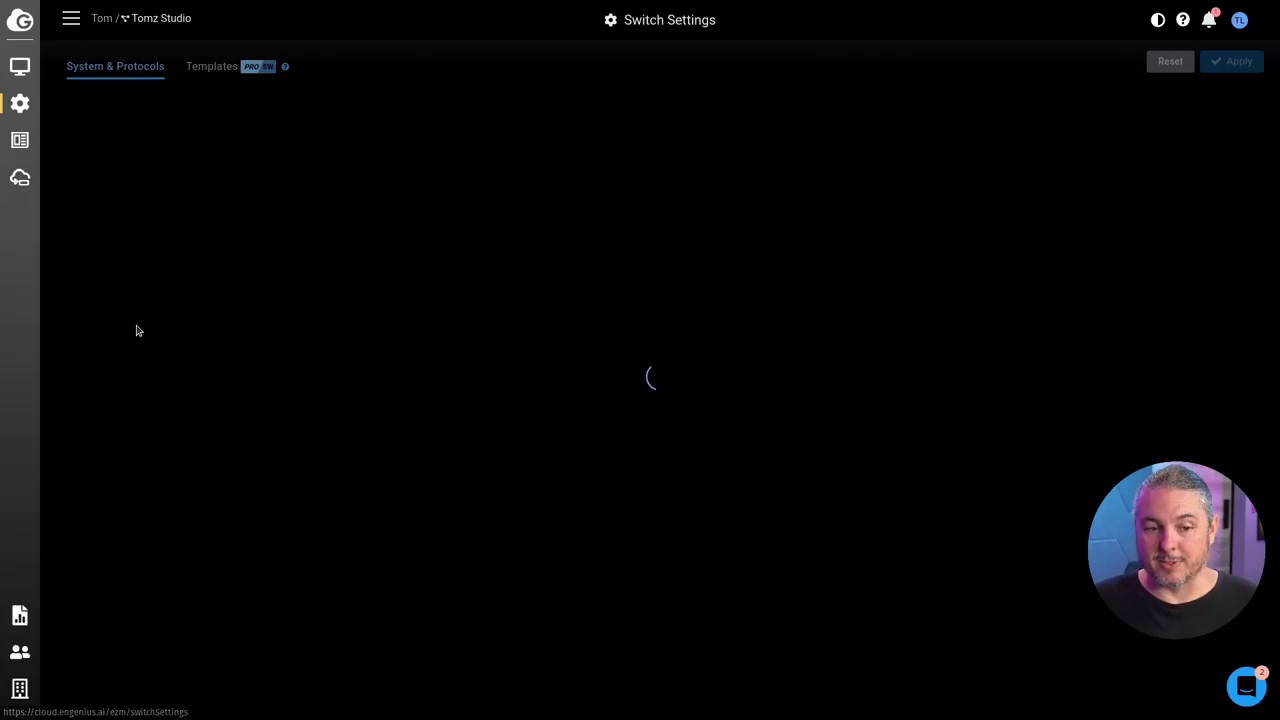
scroll(500, 319, down, 4)
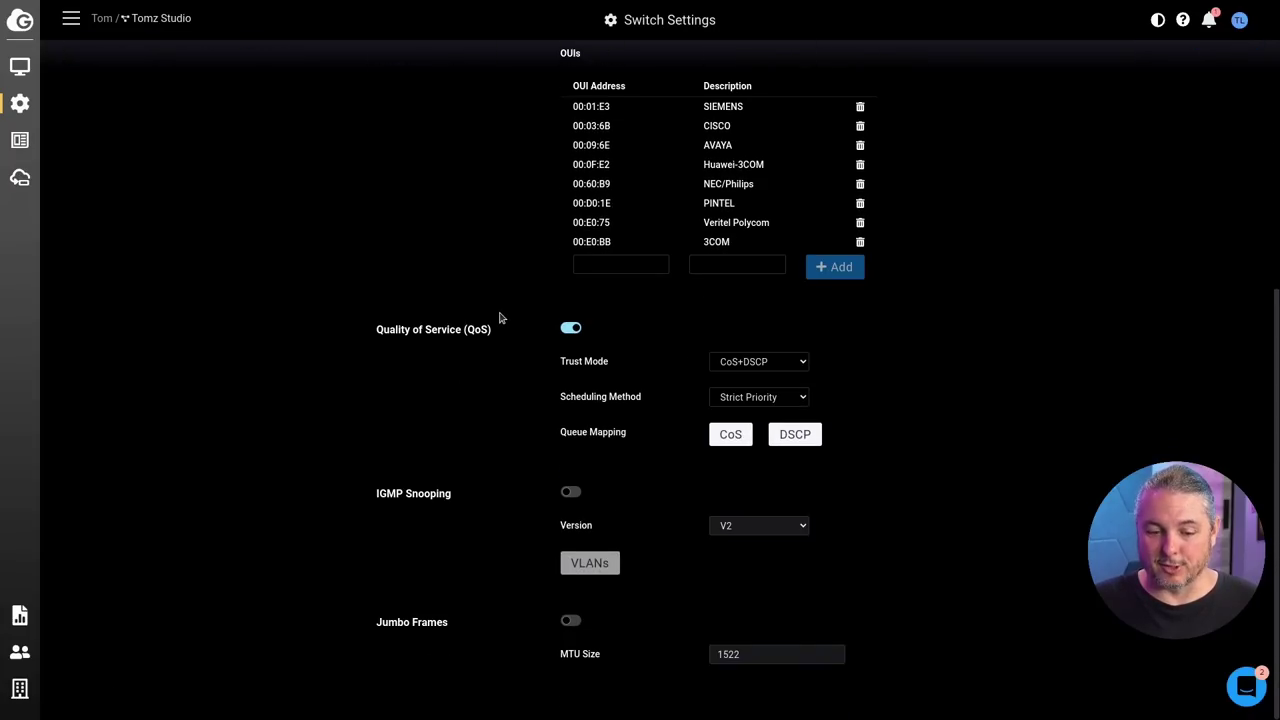
scroll(477, 365, up, 4)
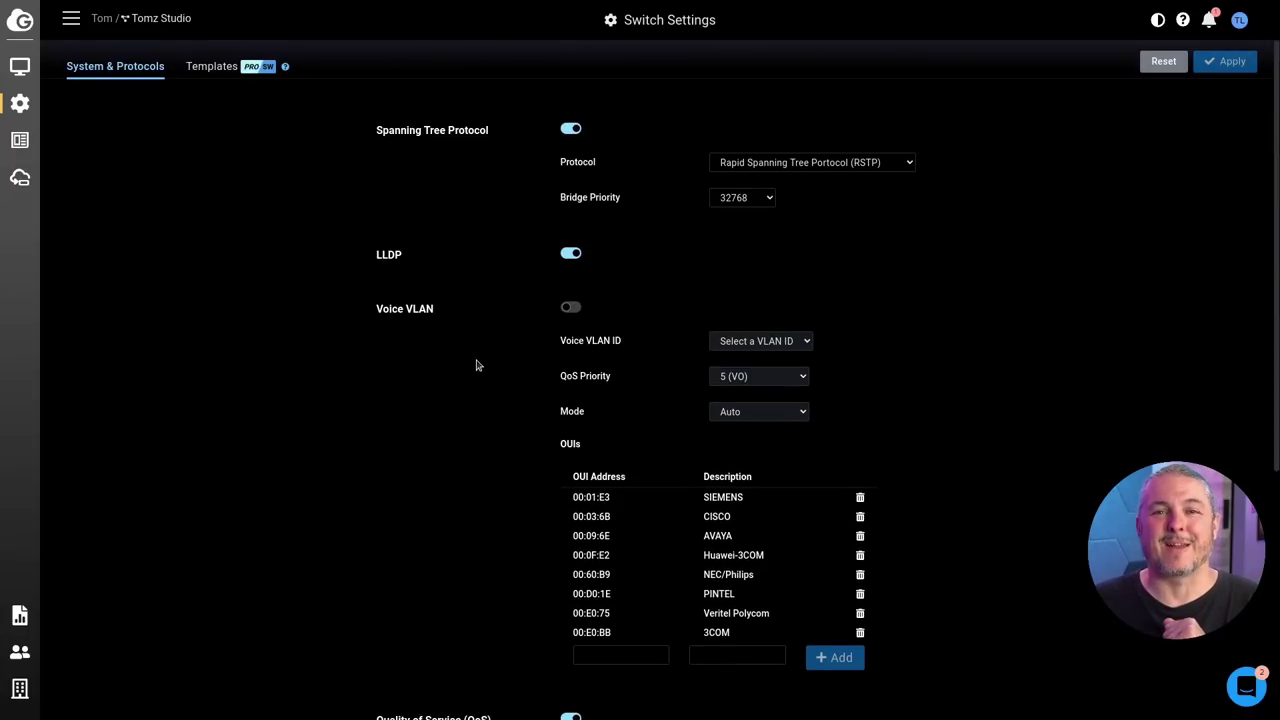
mouse_move(28, 112)
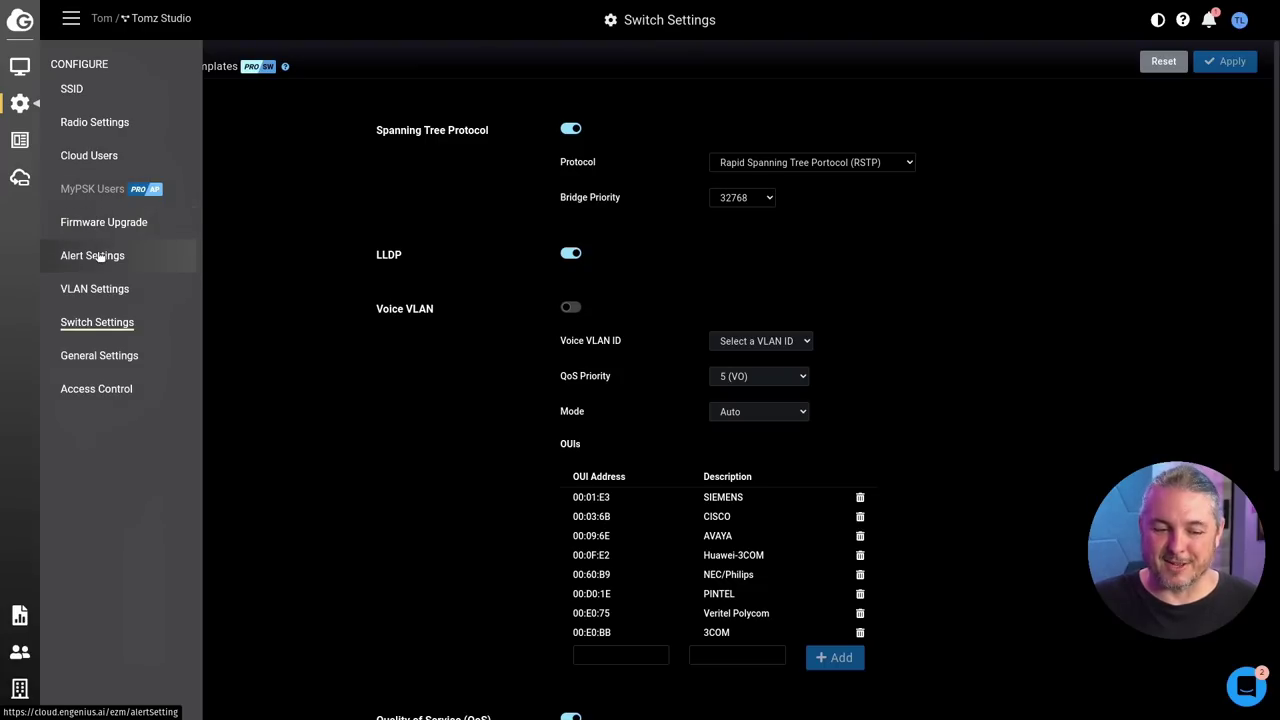
Step: Create a new site VLAN with ID 1234 and name AnotherTest, and apply it
click(95, 287)
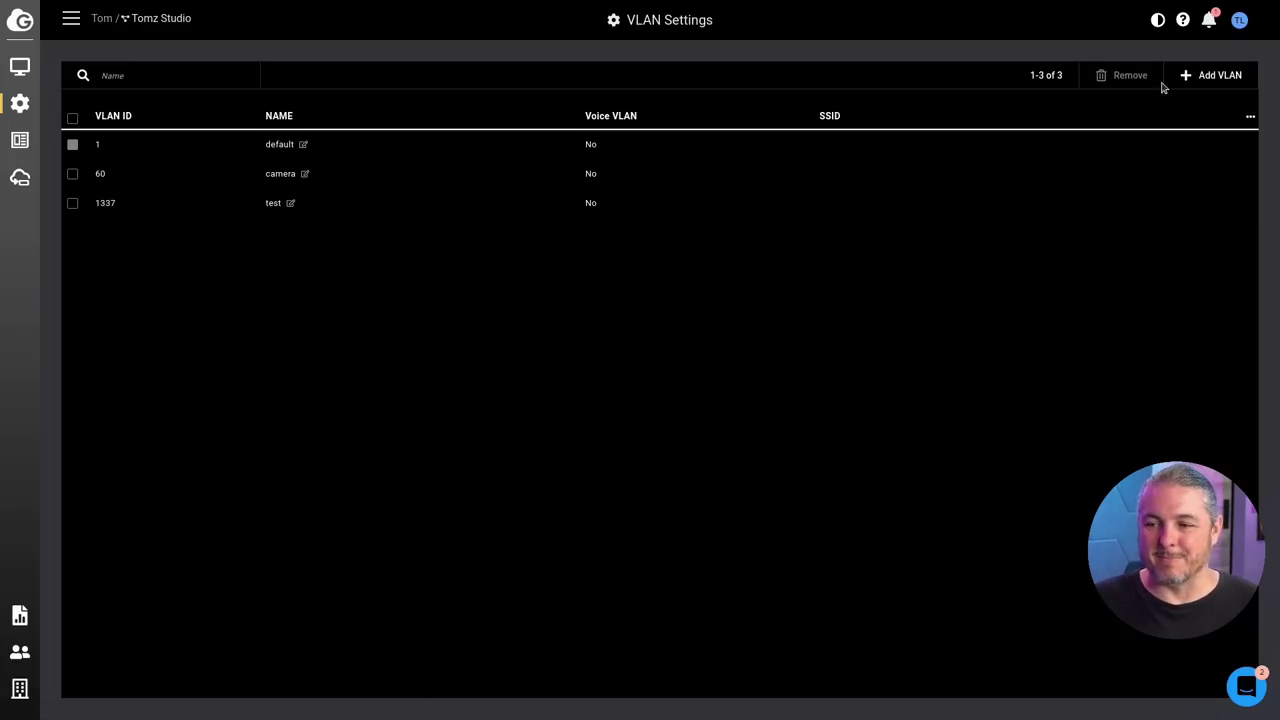
click(1220, 76)
click(742, 77)
text(1234)
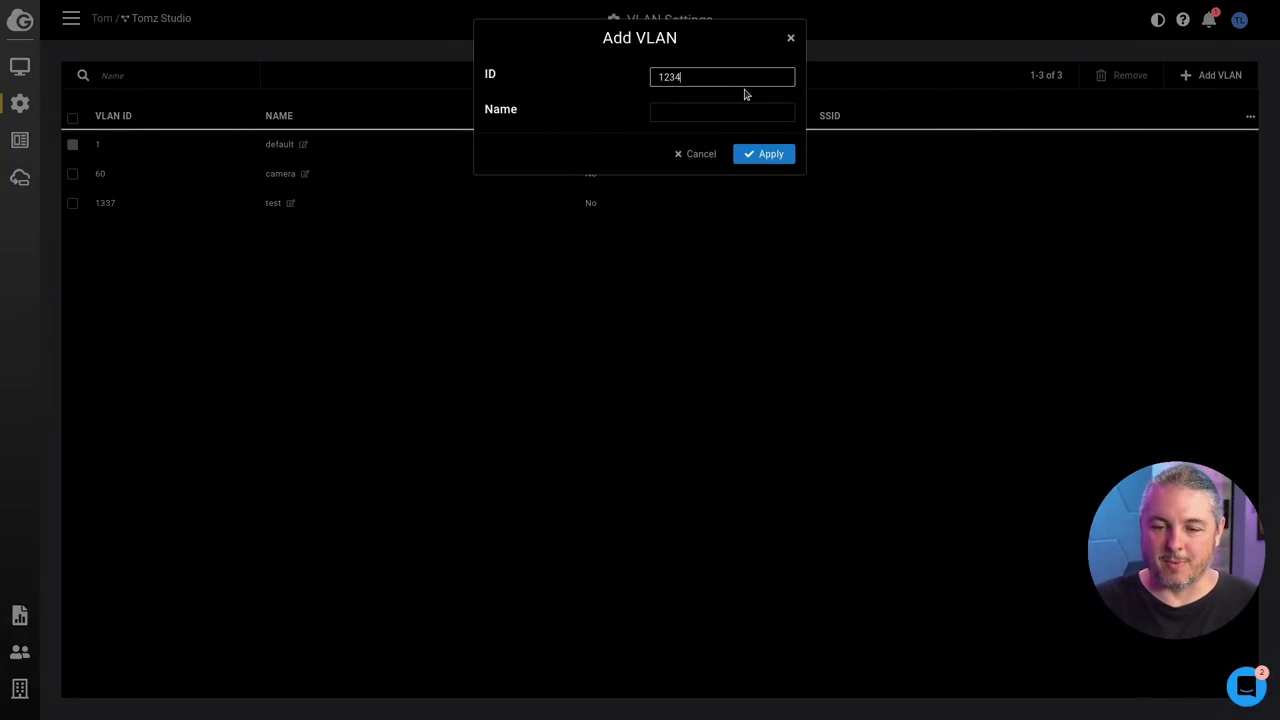
key(Tab)
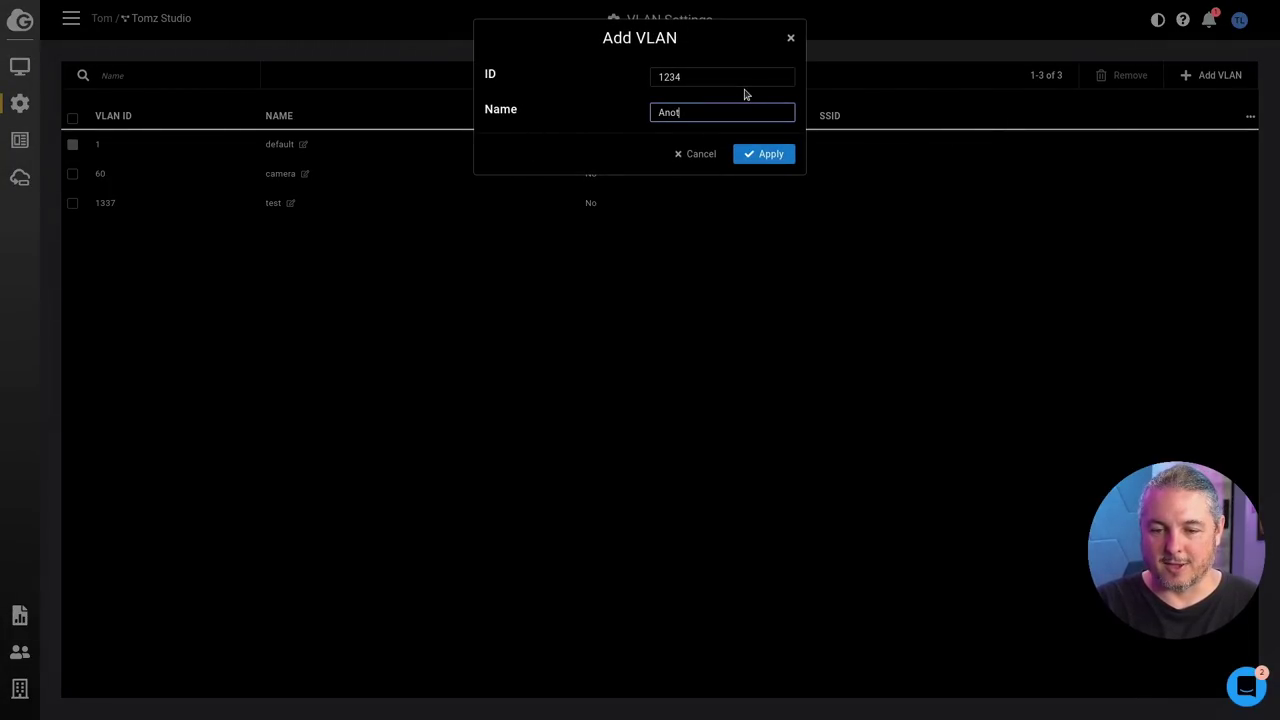
click(767, 153)
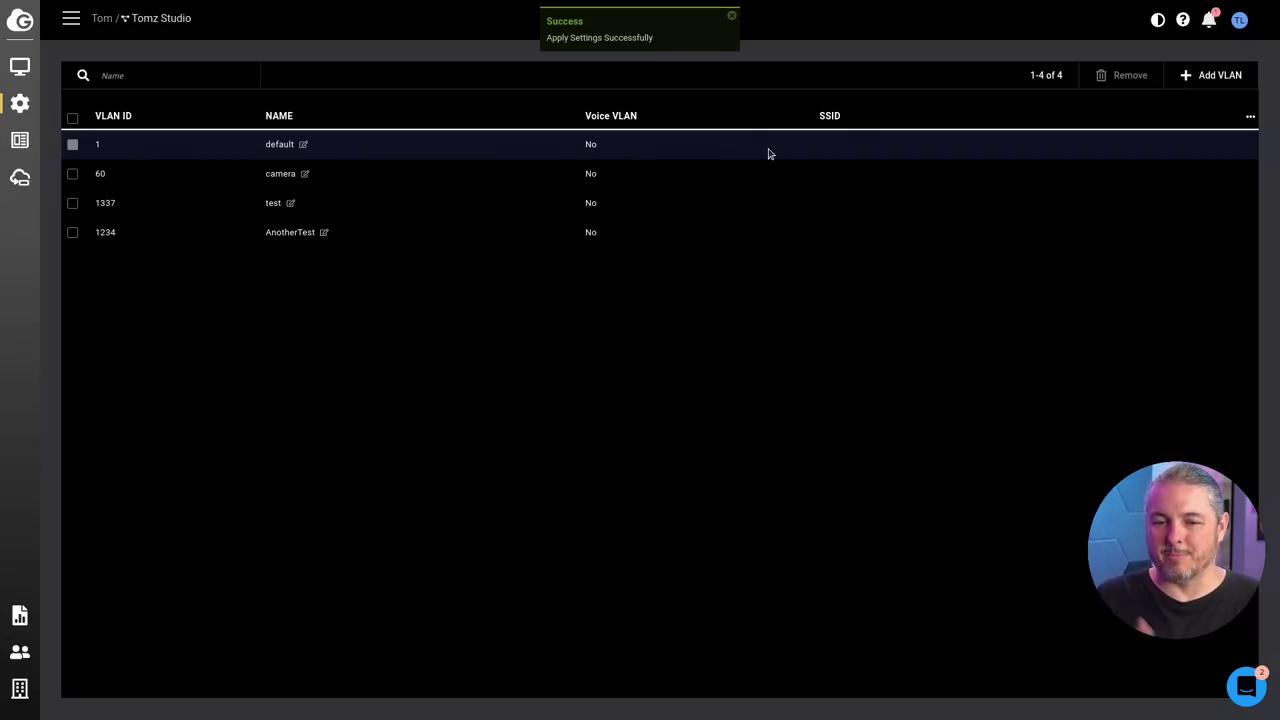
Step: Open the ECS2512FP from the Switches list and scroll through its Summary page
mouse_move(20, 103)
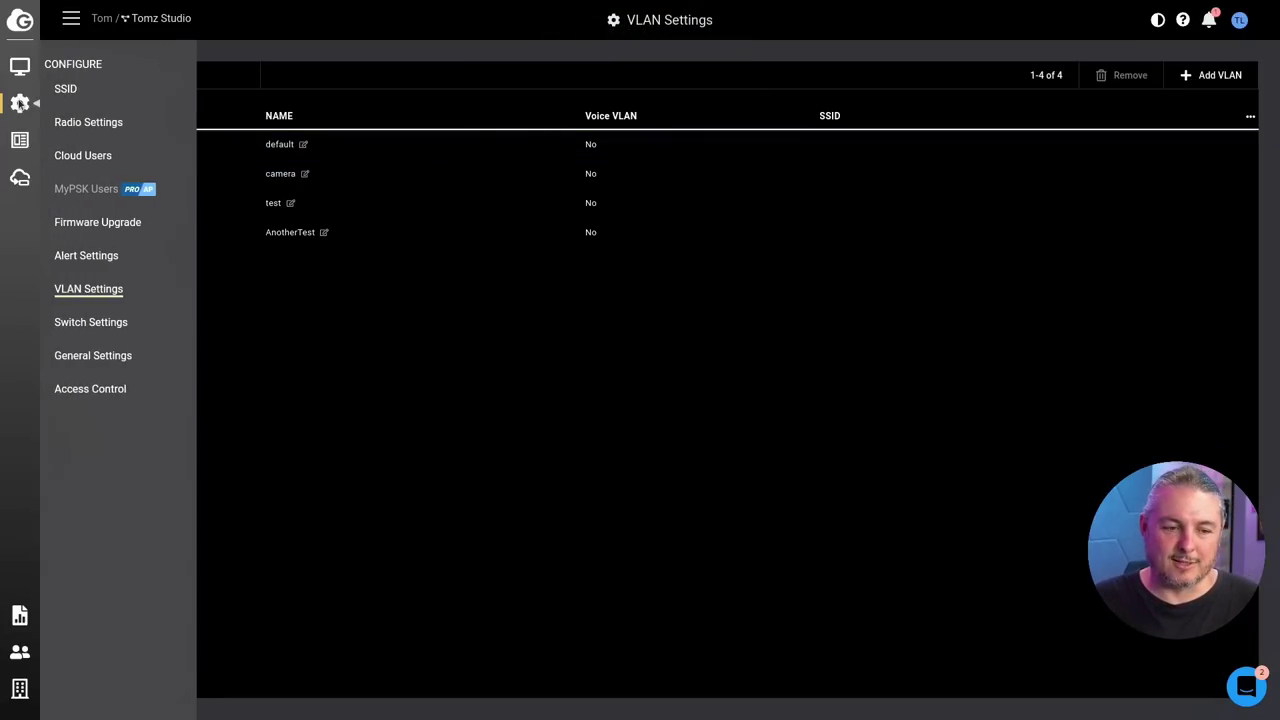
mouse_move(33, 72)
click(62, 89)
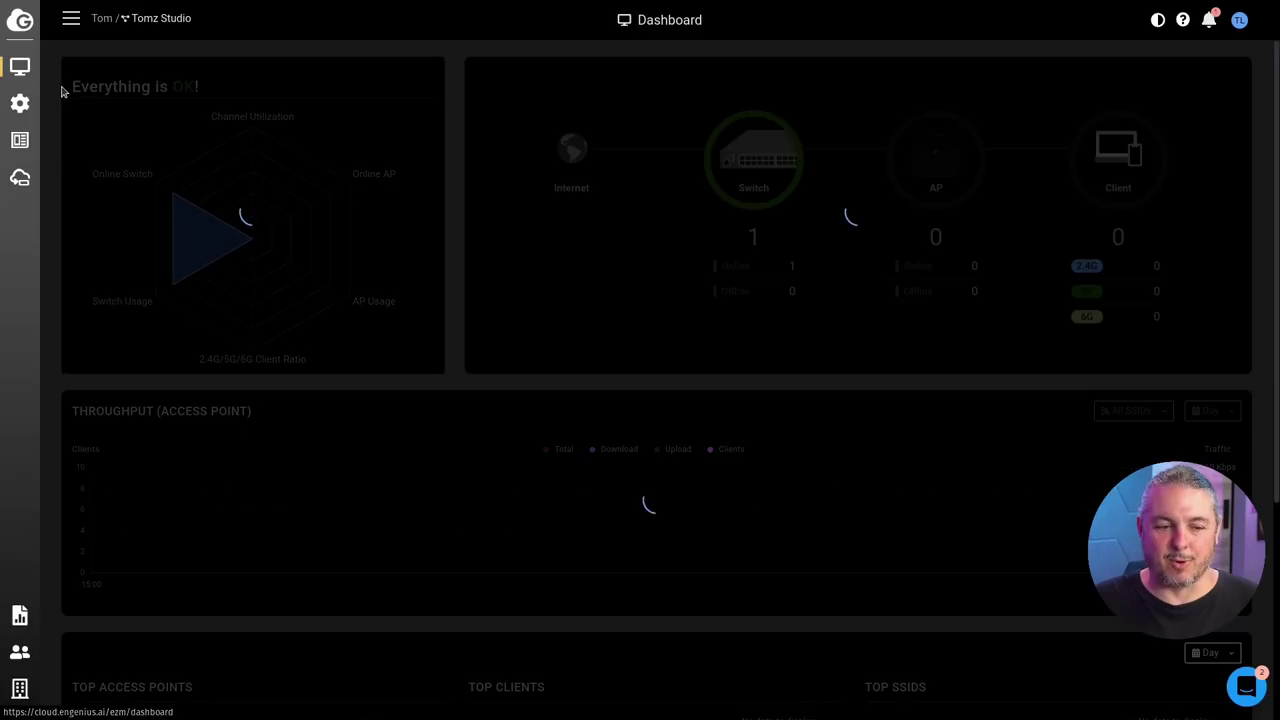
click(108, 100)
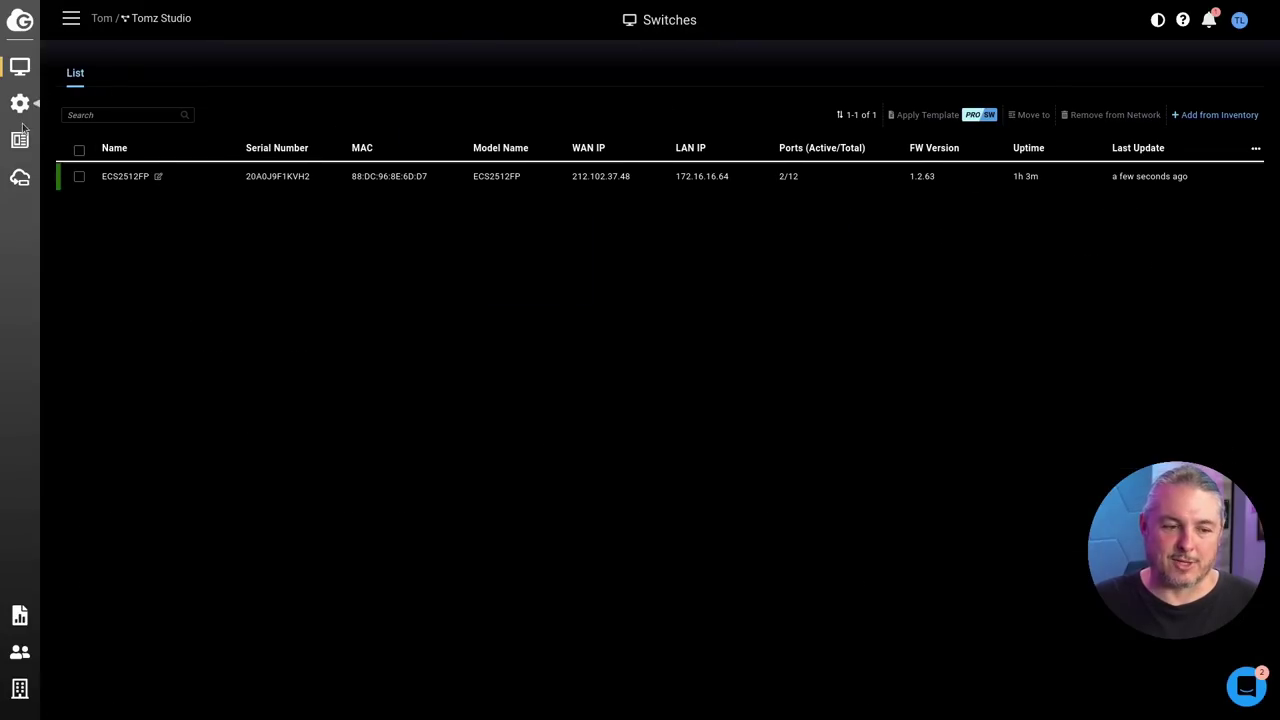
mouse_move(22, 103)
mouse_move(24, 78)
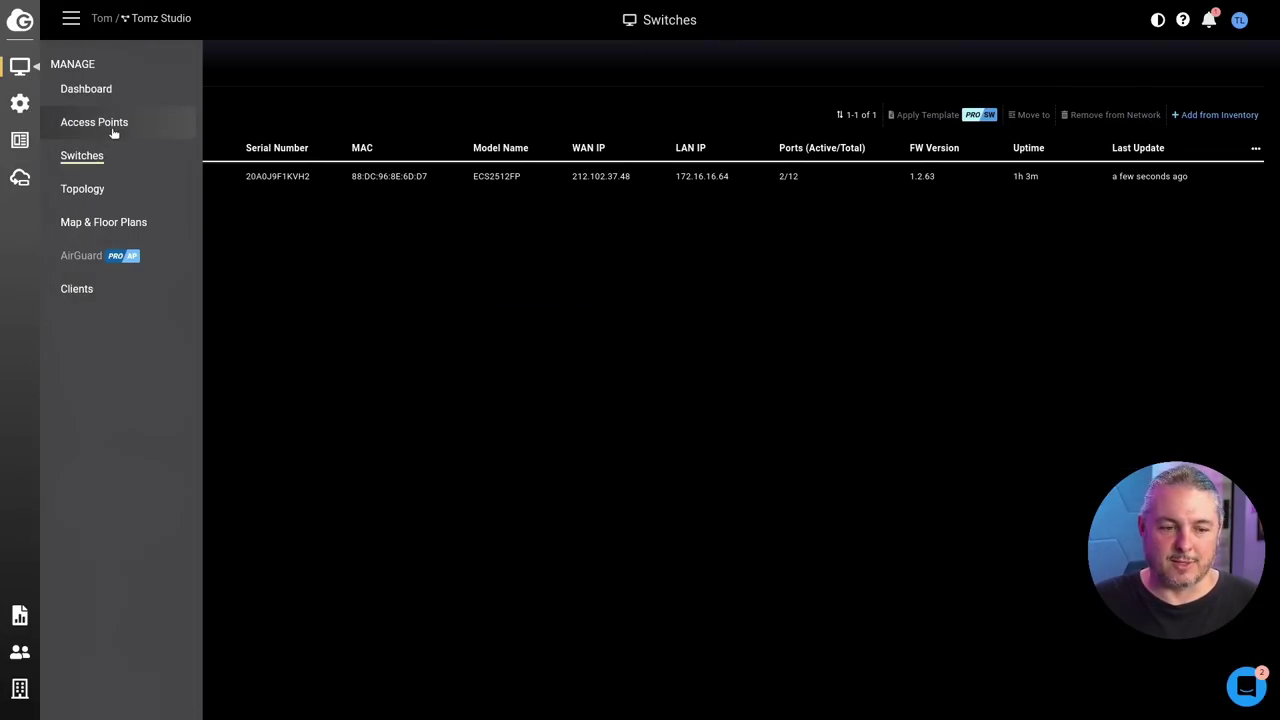
click(99, 160)
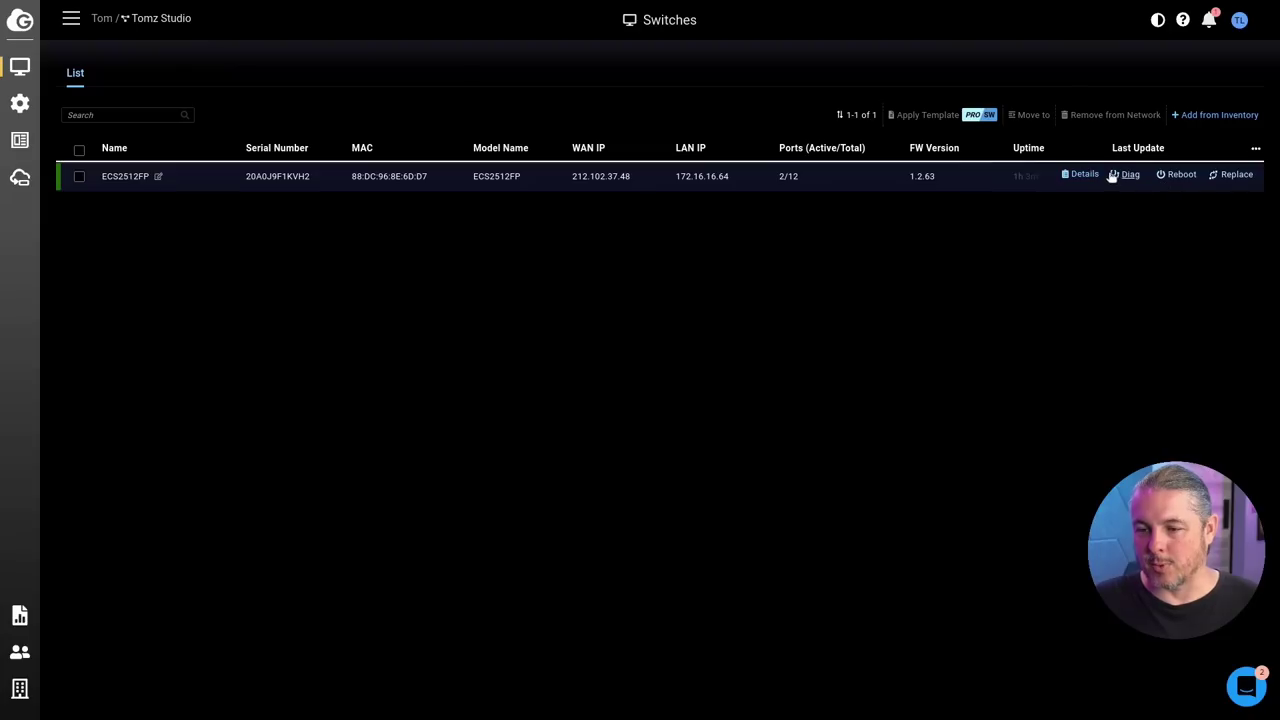
click(1091, 176)
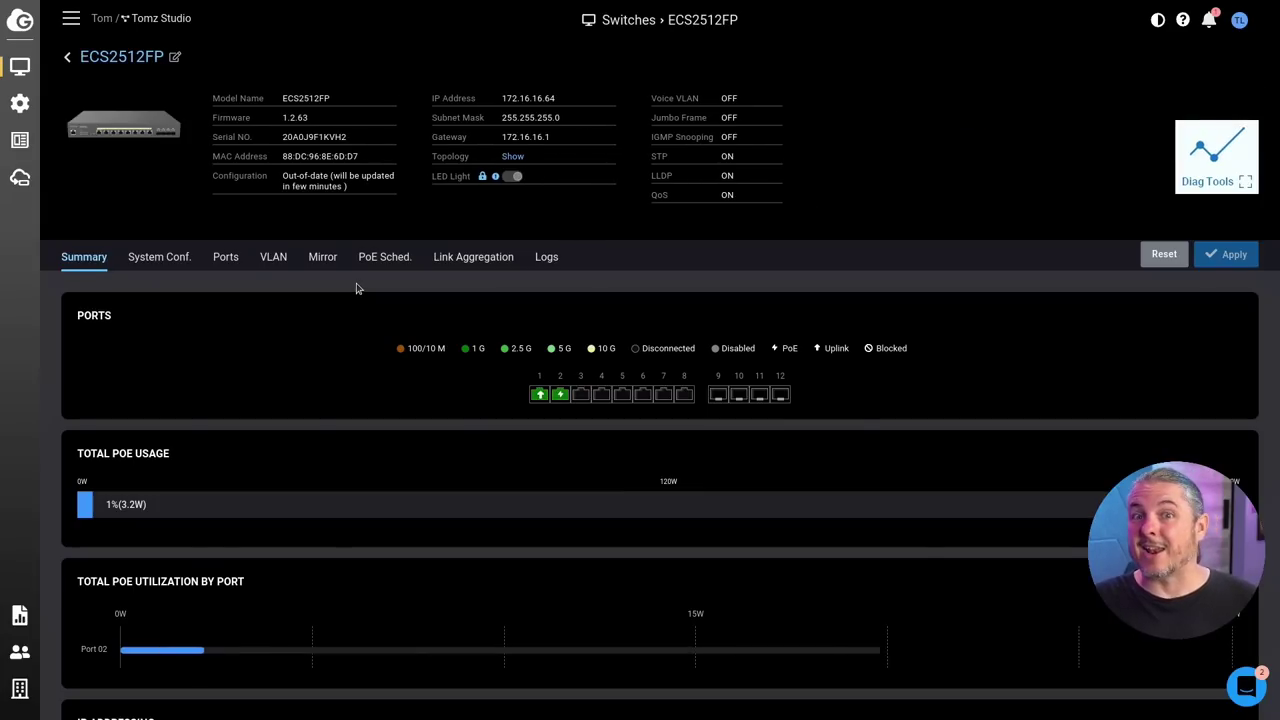
scroll(357, 289, down, 4)
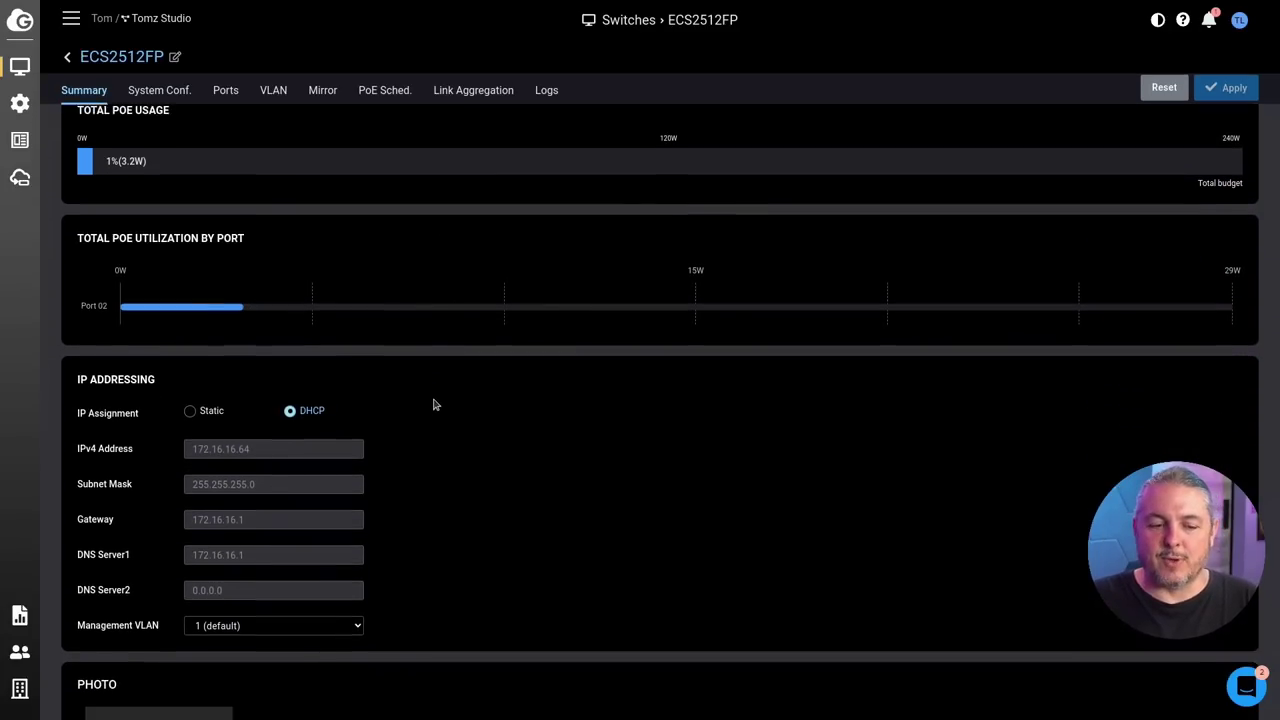
scroll(440, 400, down, 2)
scroll(433, 404, up, 4)
scroll(433, 404, up, 1)
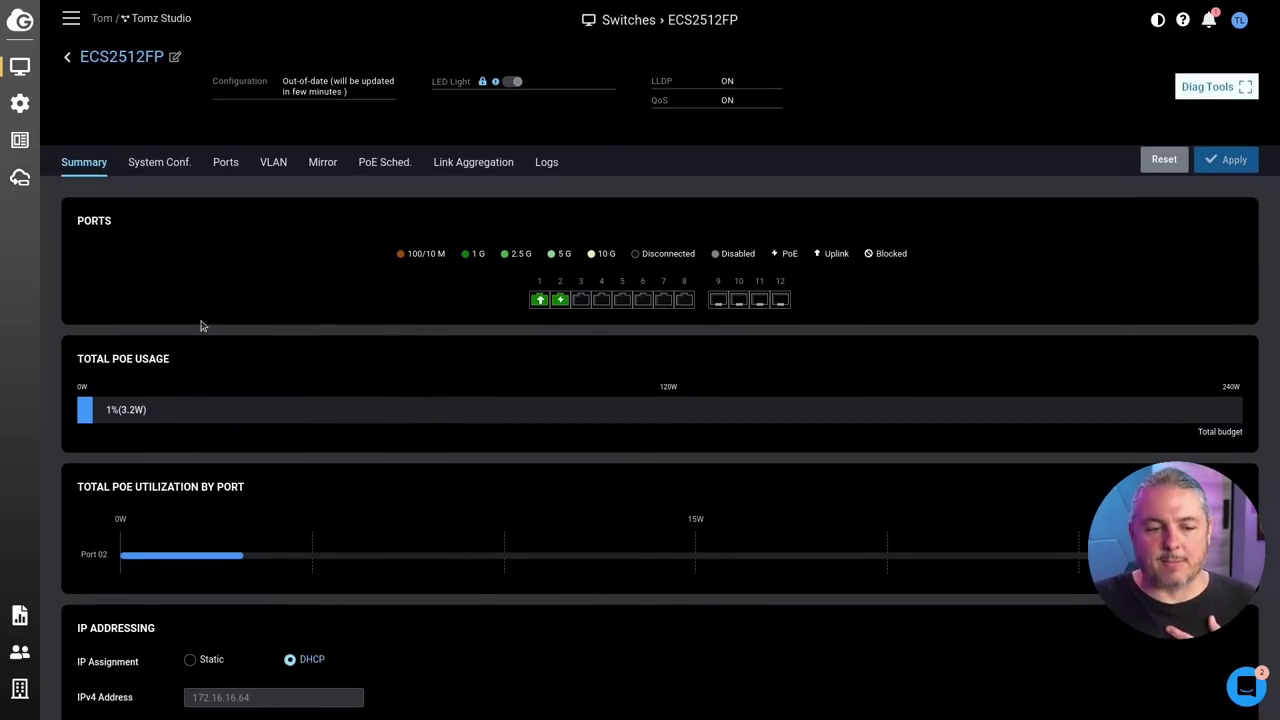
Step: Show the ECS2512FP's Ports tab with each port's untagged and tagged VLANs
click(232, 171)
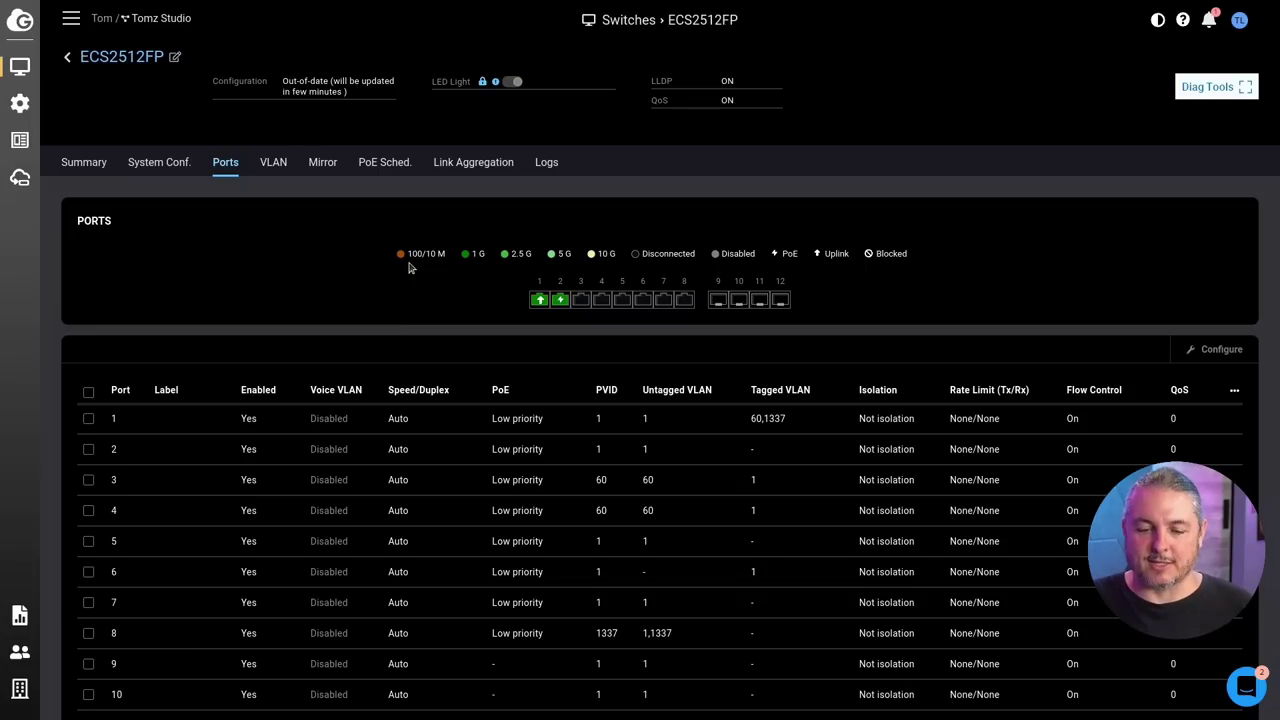
scroll(533, 355, down, 3)
scroll(533, 355, up, 4)
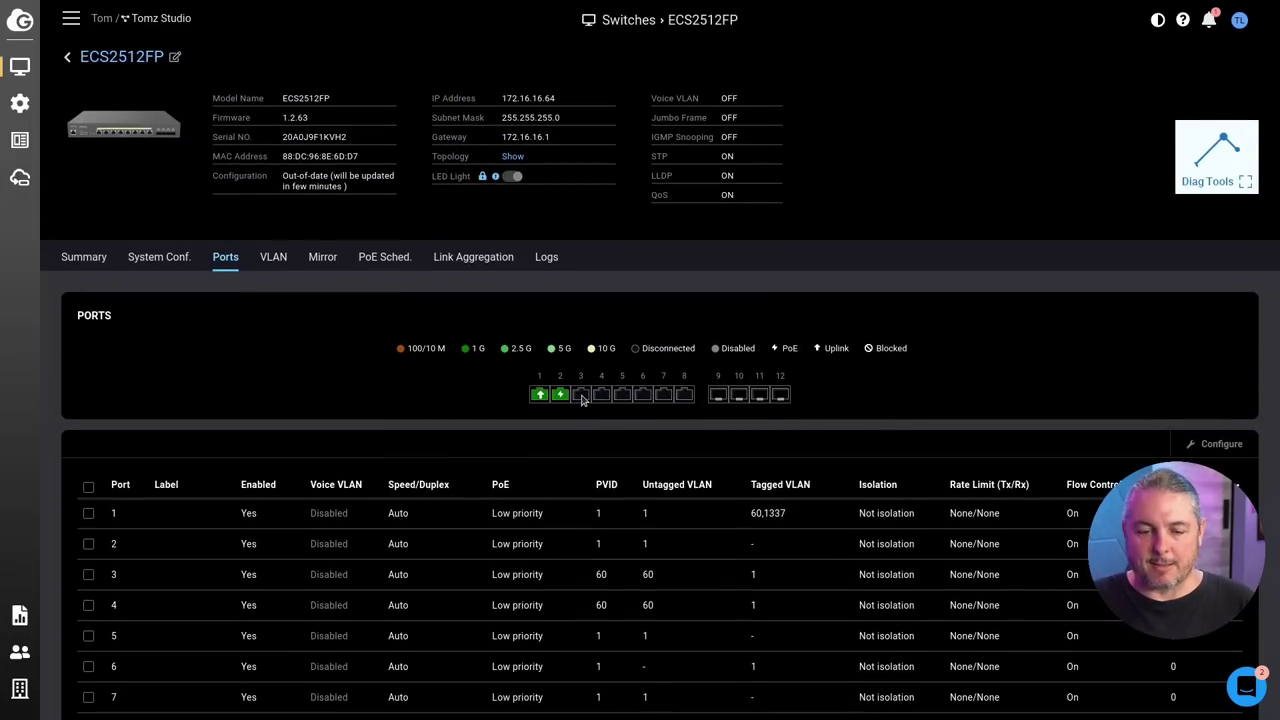
scroll(560, 394, down, 4)
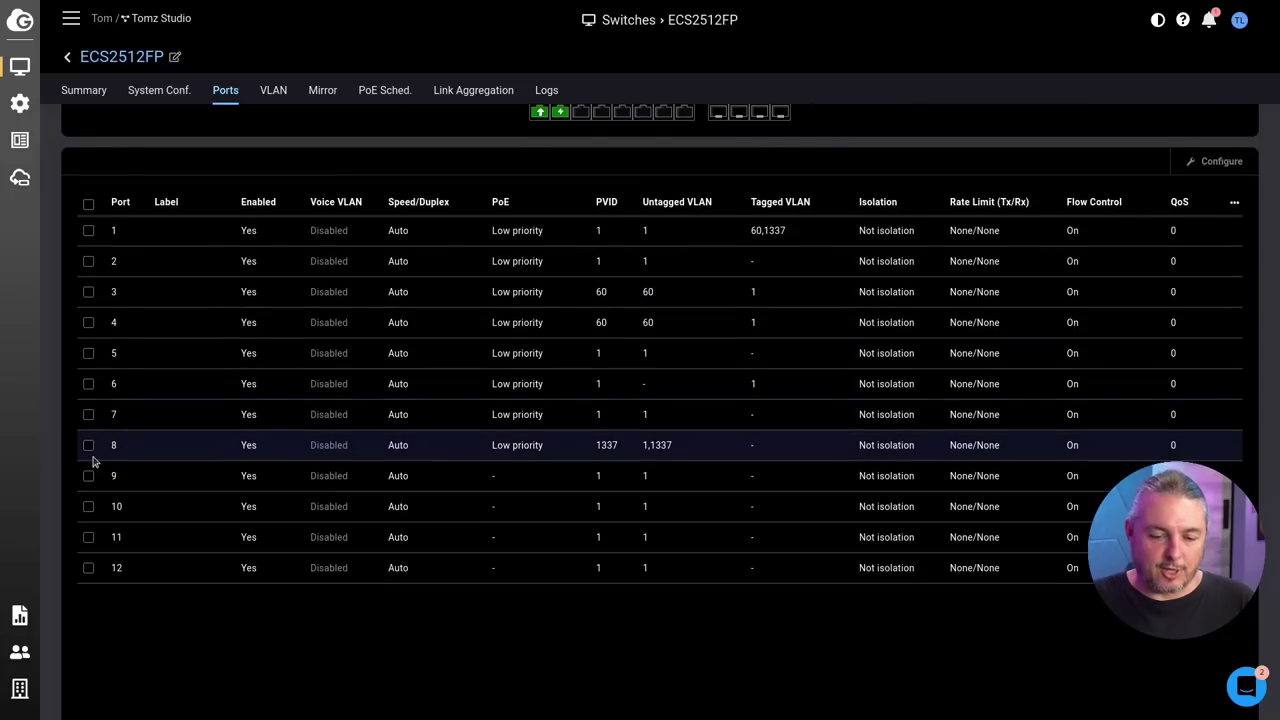
Step: Open port 7's settings, cancel without changes, and bring up the switch's VLAN list
click(88, 414)
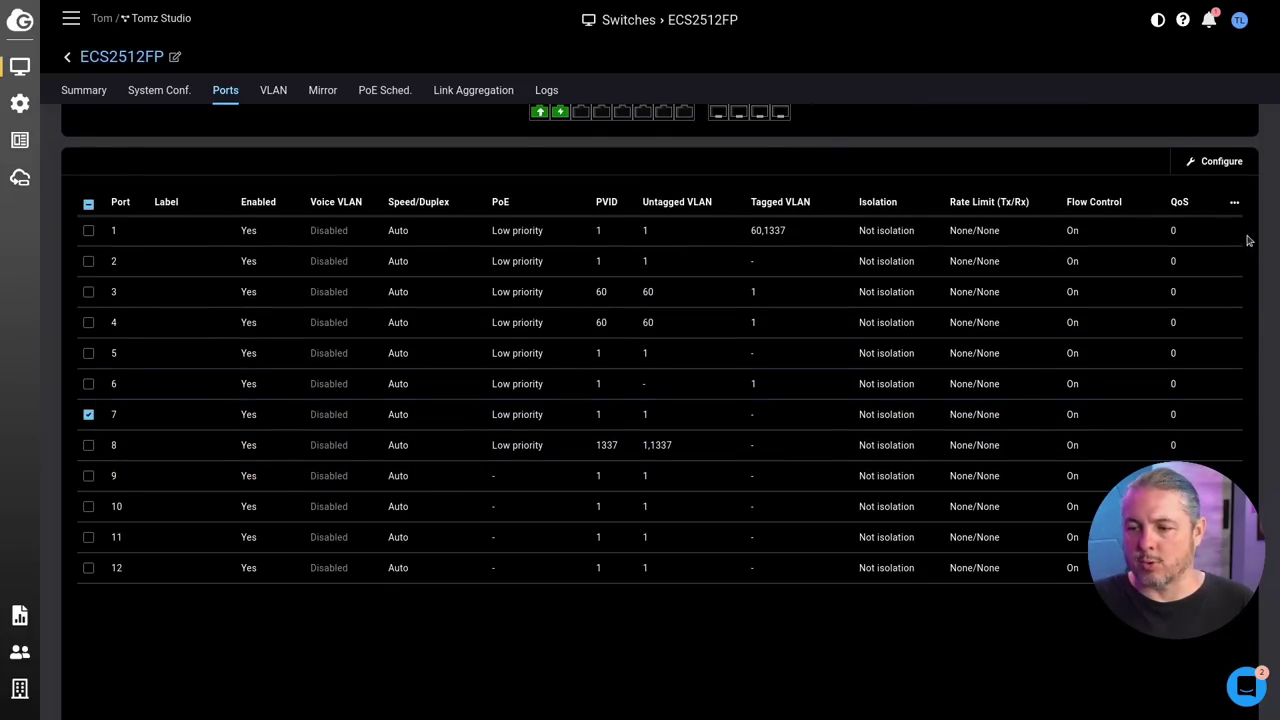
click(1220, 162)
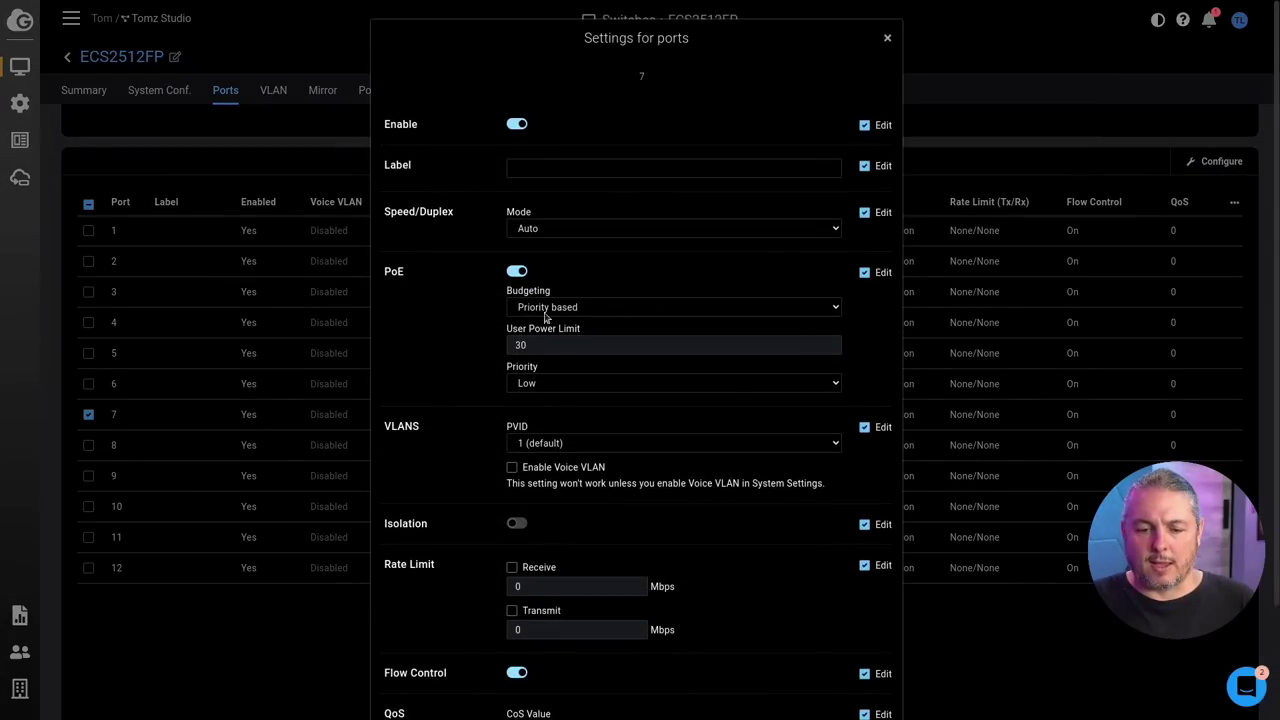
click(532, 175)
scroll(540, 190, down, 3)
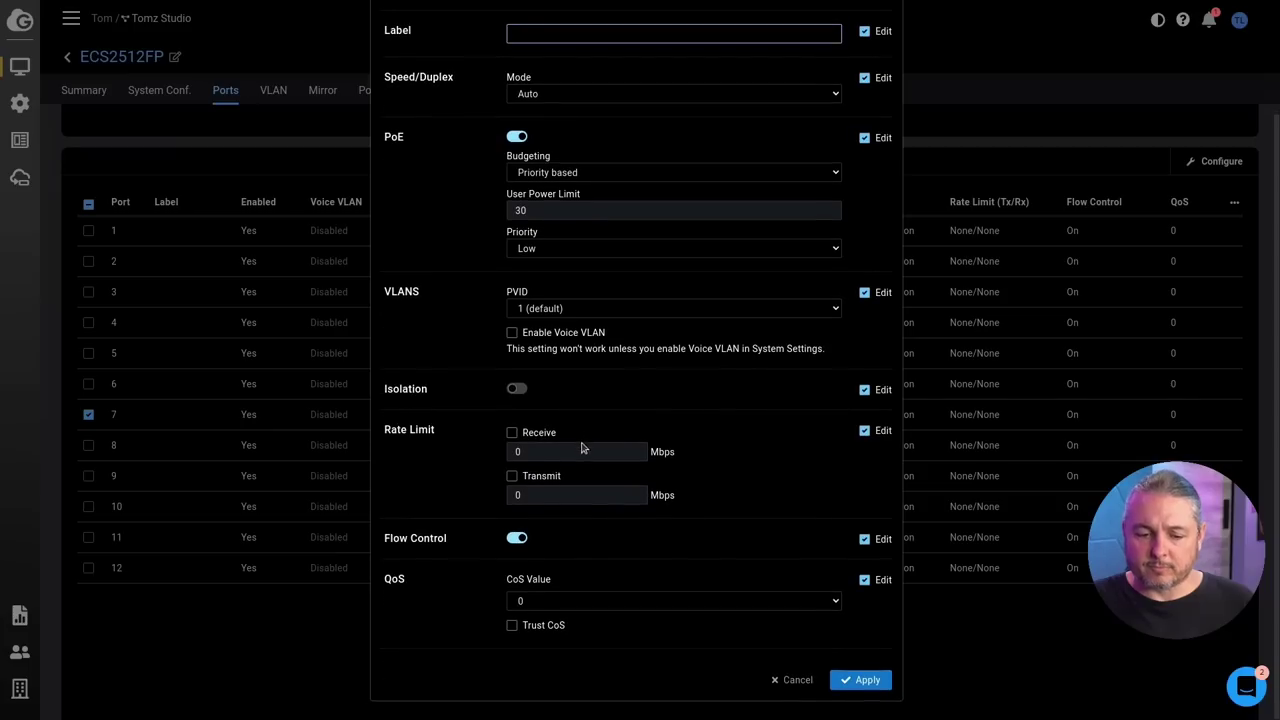
click(800, 683)
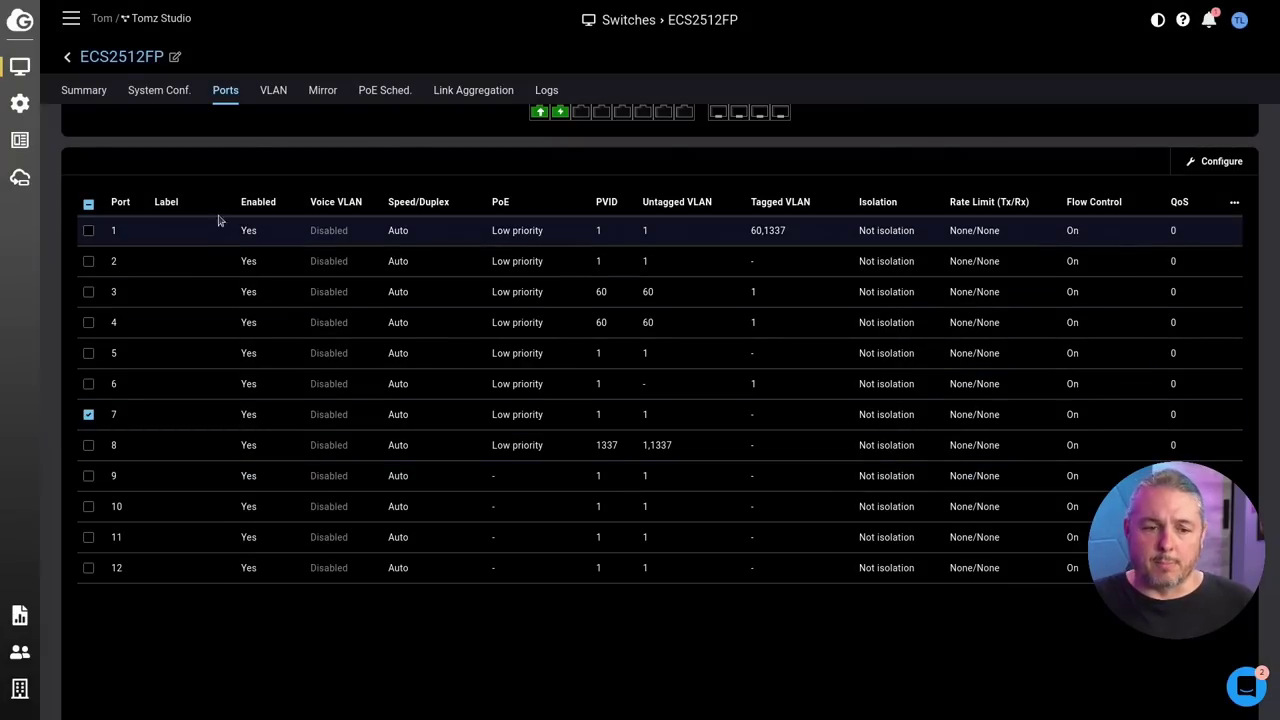
click(273, 90)
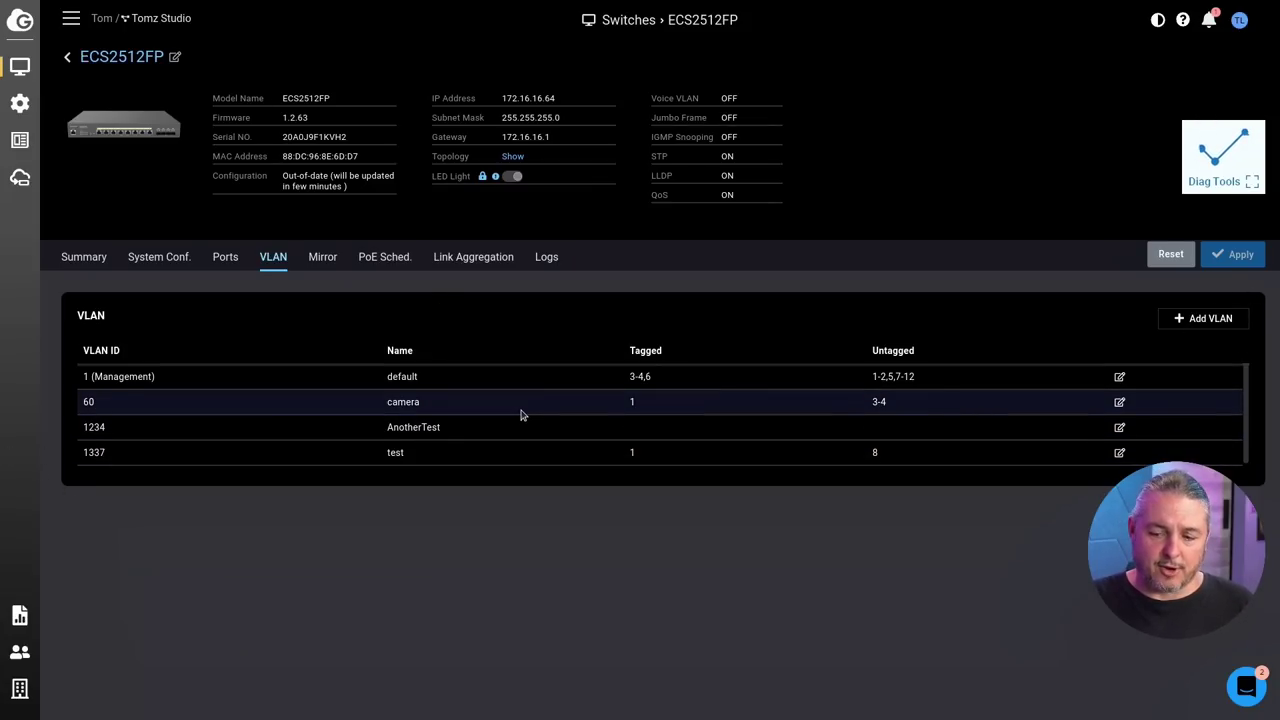
Step: Edit VLAN 1234 AnotherTest to tag port 1 and leave port 8 untagged, and save
click(1119, 428)
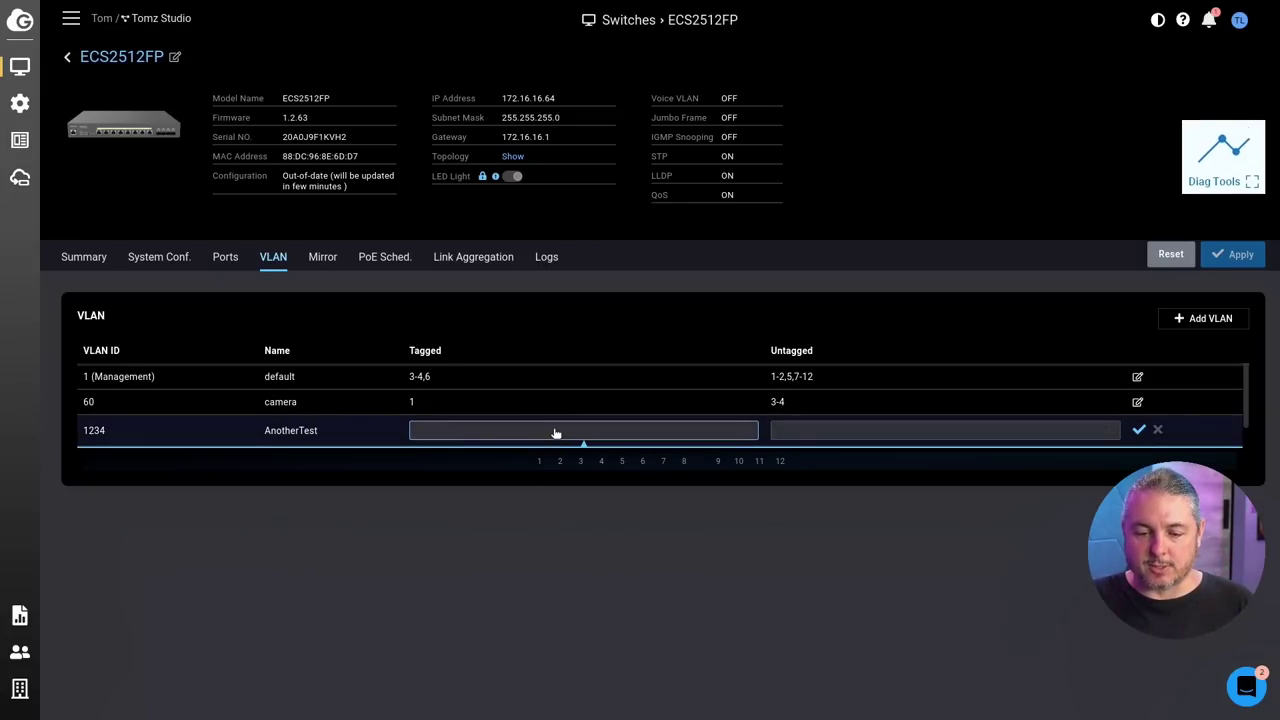
click(748, 433)
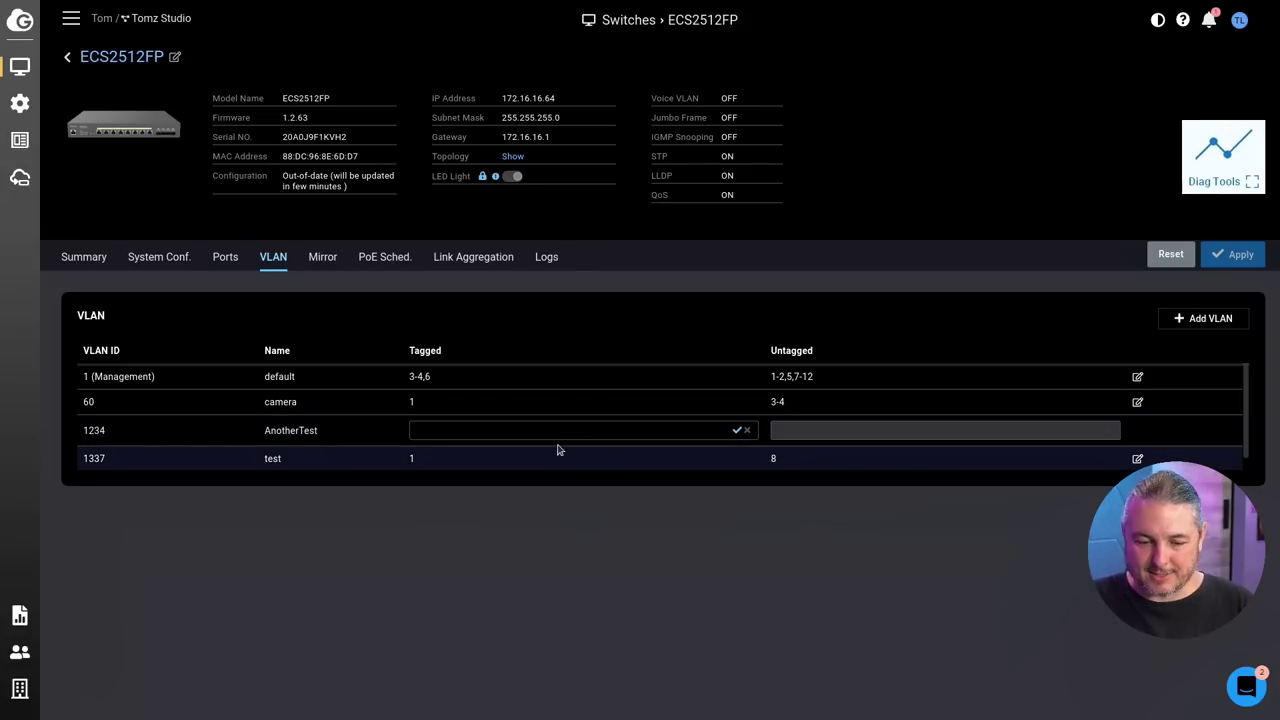
text(1)
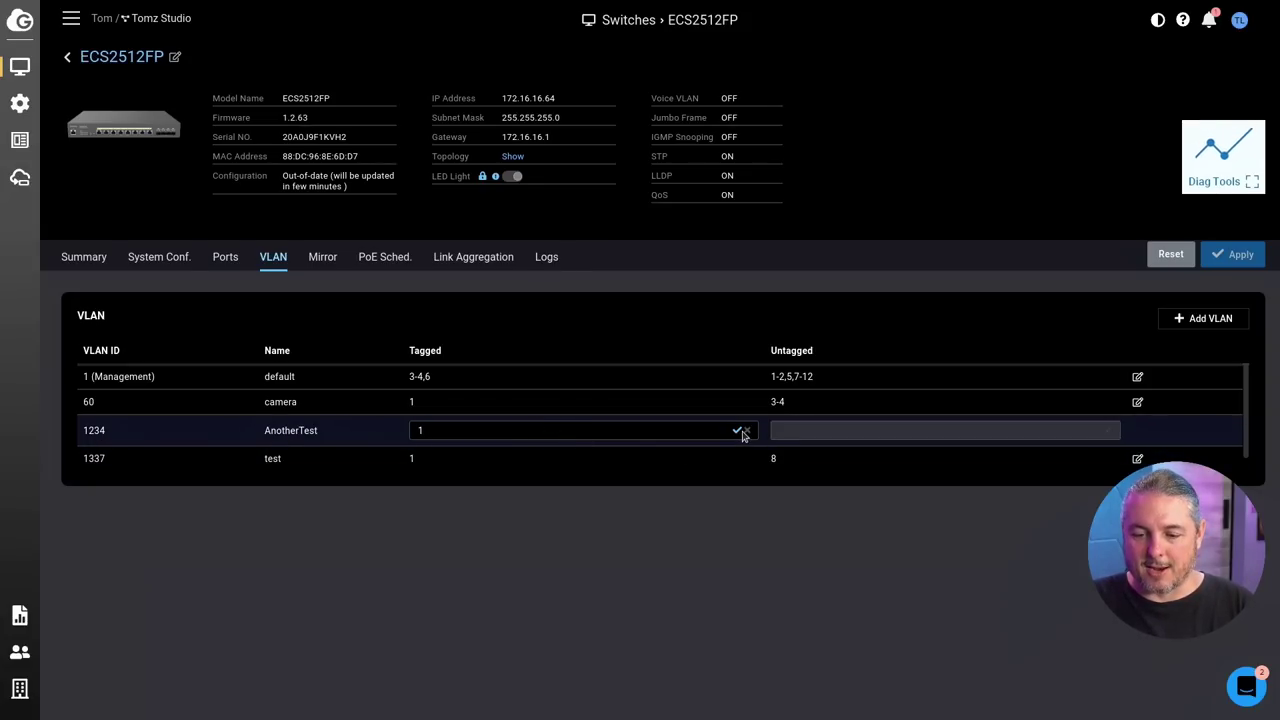
click(736, 432)
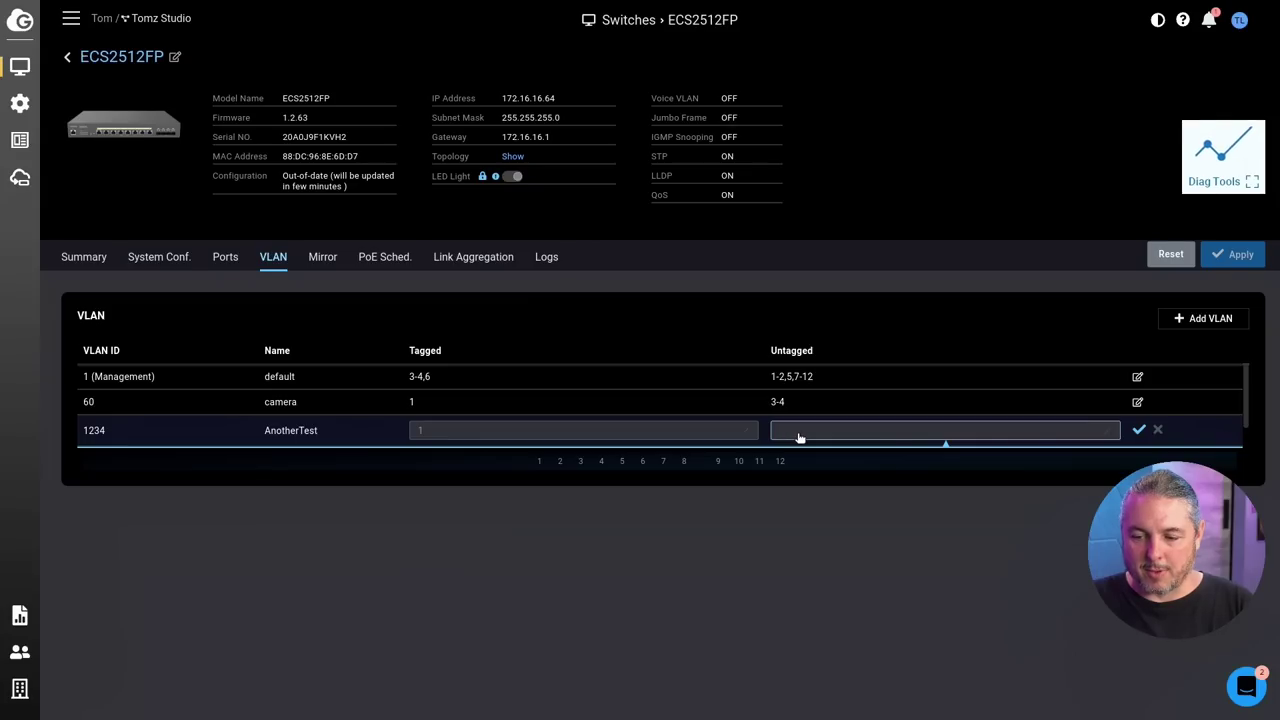
click(1110, 433)
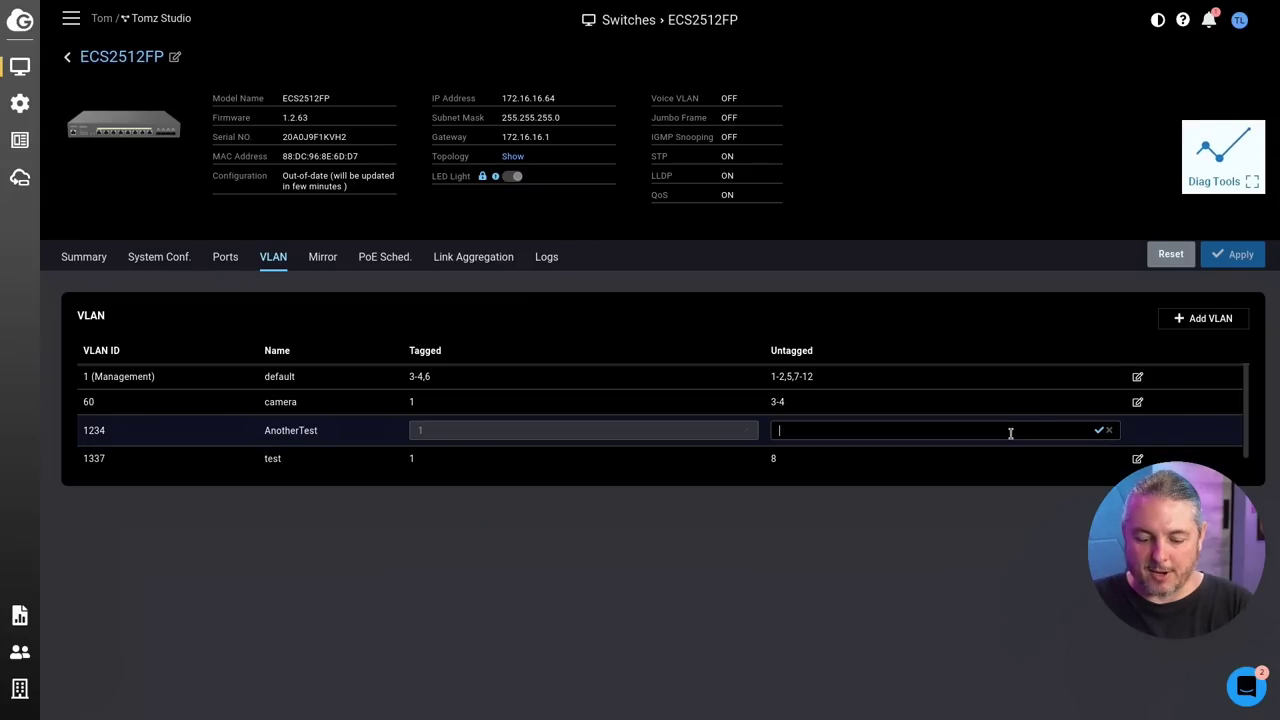
text(8)
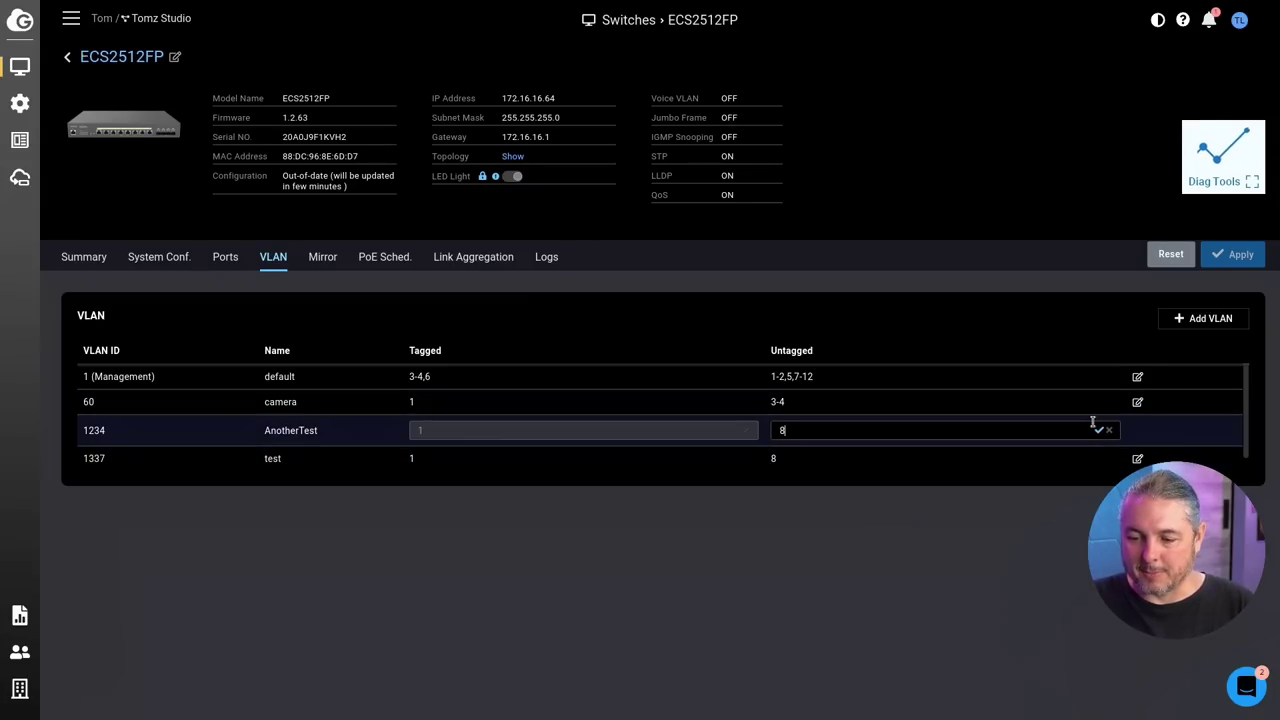
click(1097, 430)
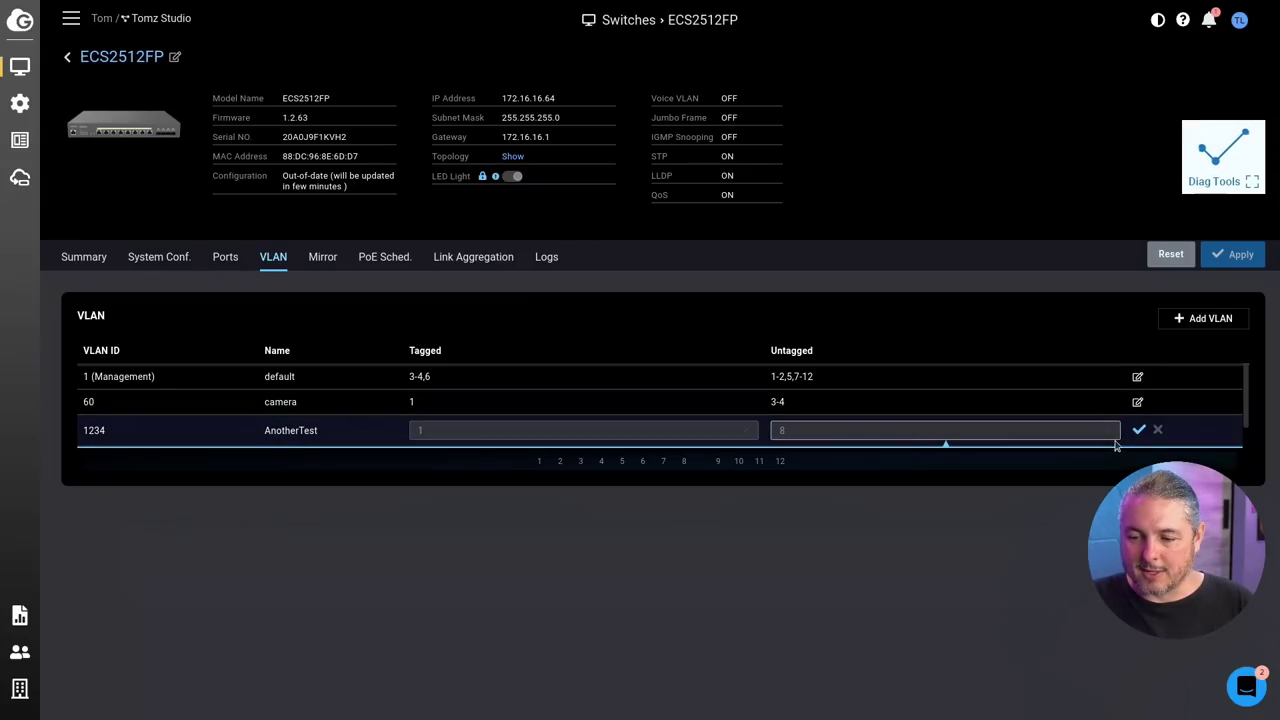
click(1139, 430)
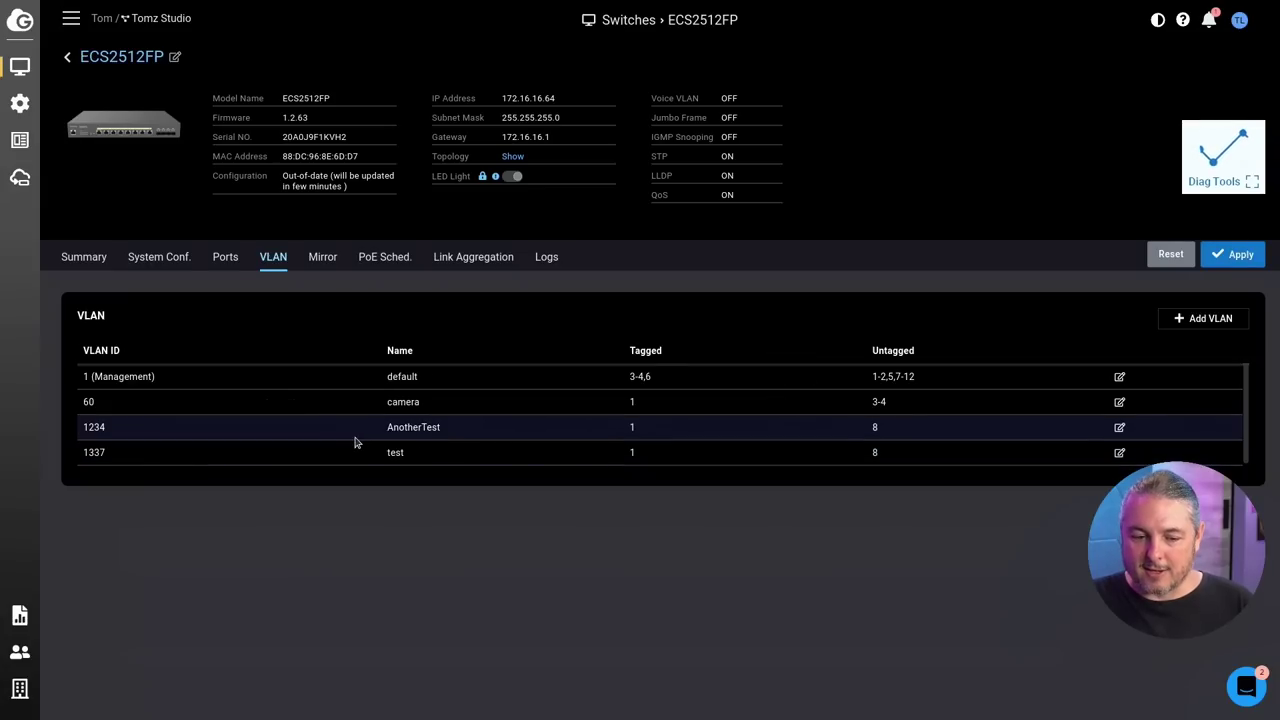
Step: Change VLAN 1234's untagged port to 7 and apply the changes to the switch
click(1119, 427)
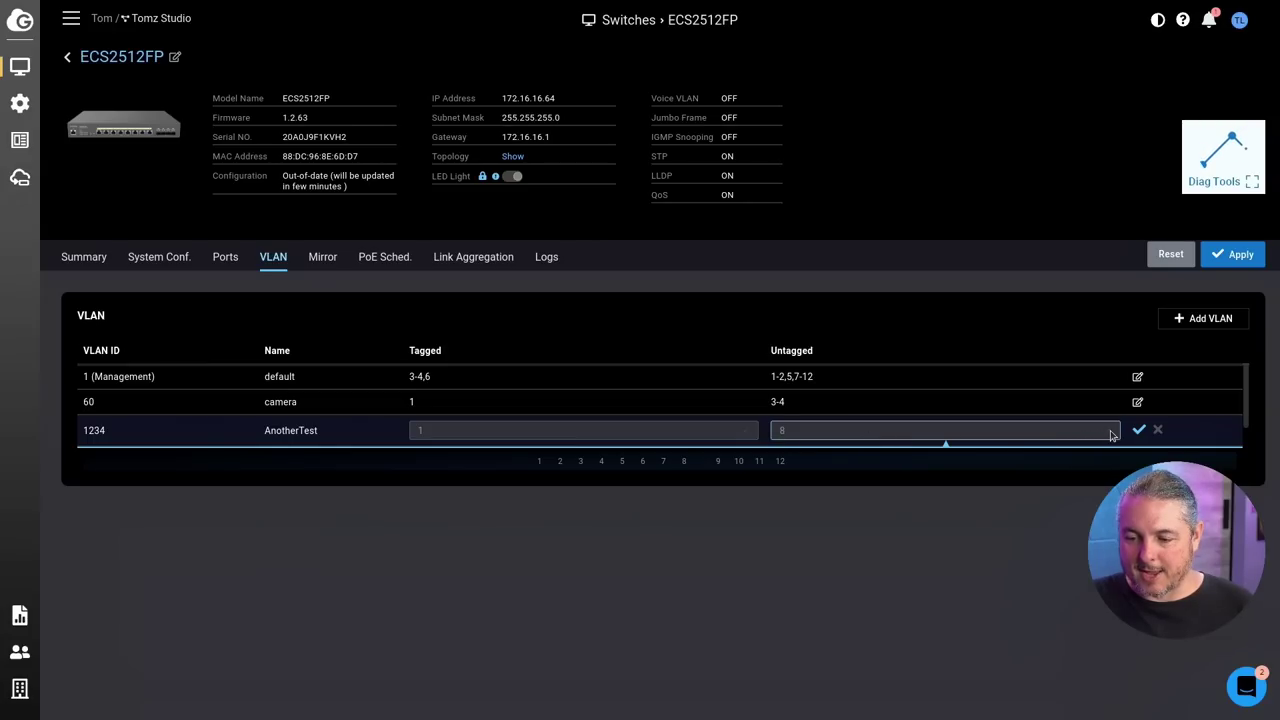
click(1036, 433)
text(7)
click(1099, 430)
click(1233, 256)
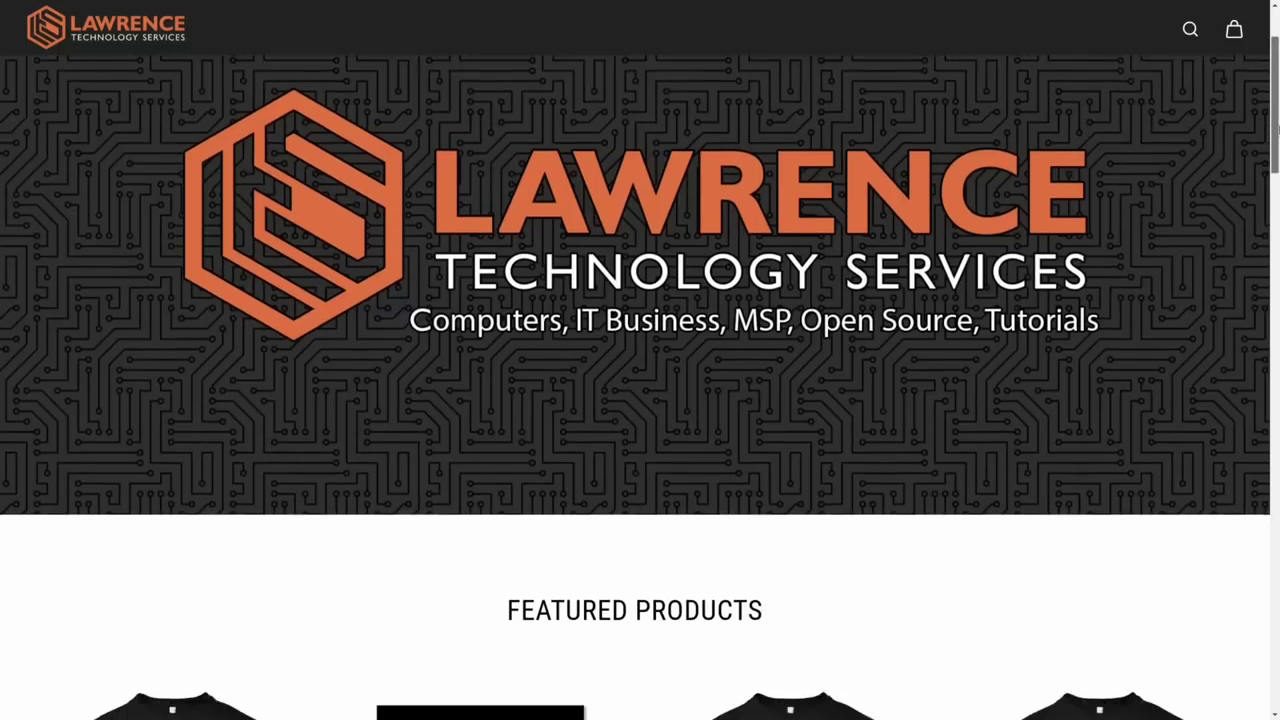
Step: Search the forum for dns and open 'DNS Malware Filtering Compared', scrolling down to its replies
scroll(640, 400, down, 5)
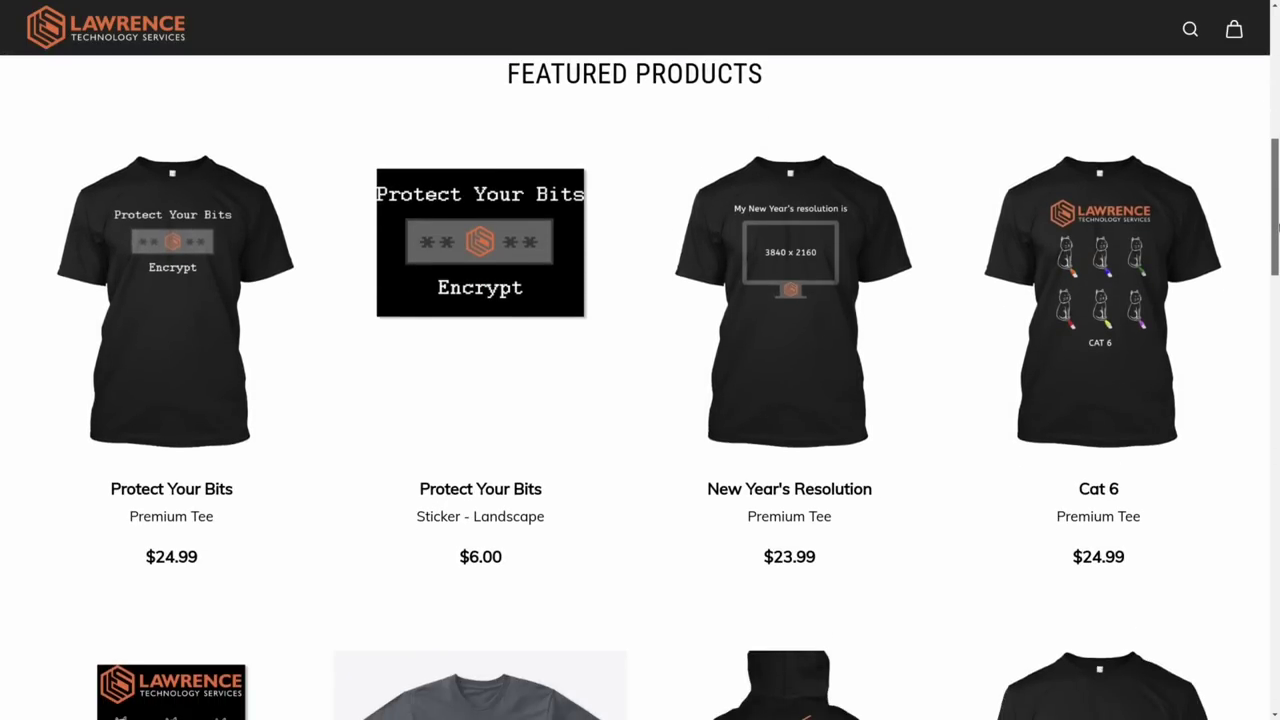
scroll(1277, 230, down, 3)
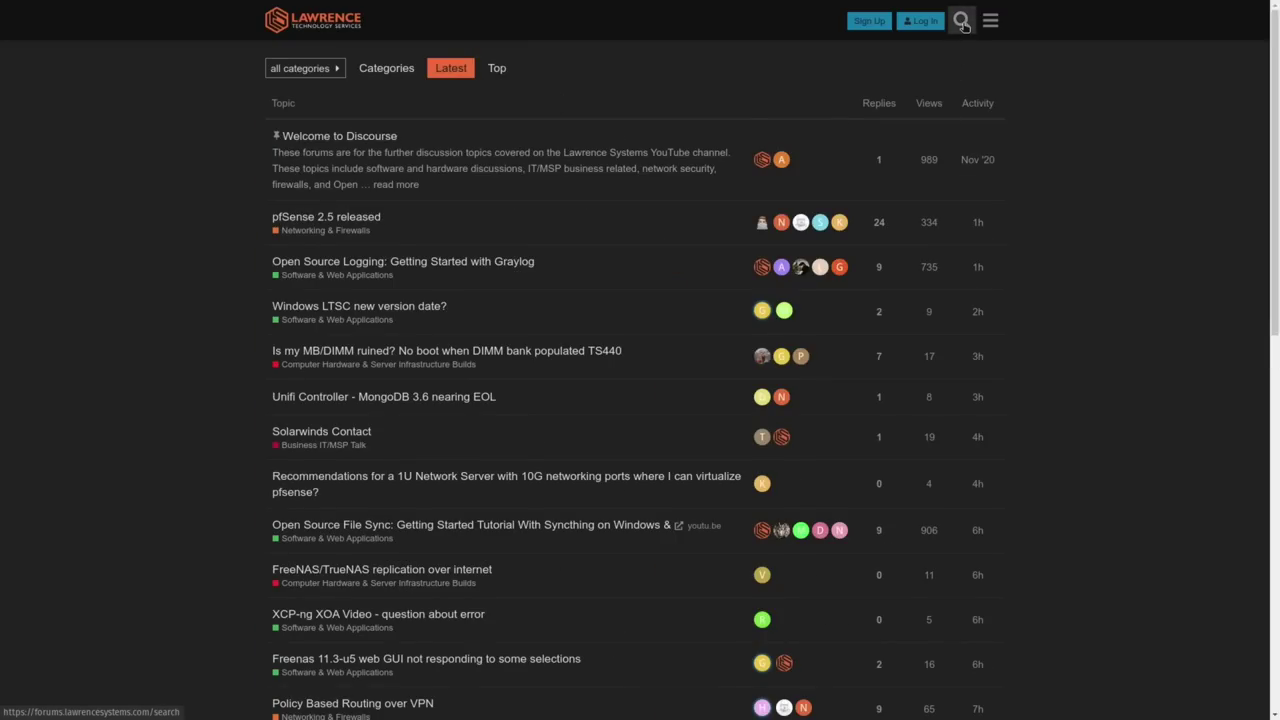
click(961, 21)
click(808, 105)
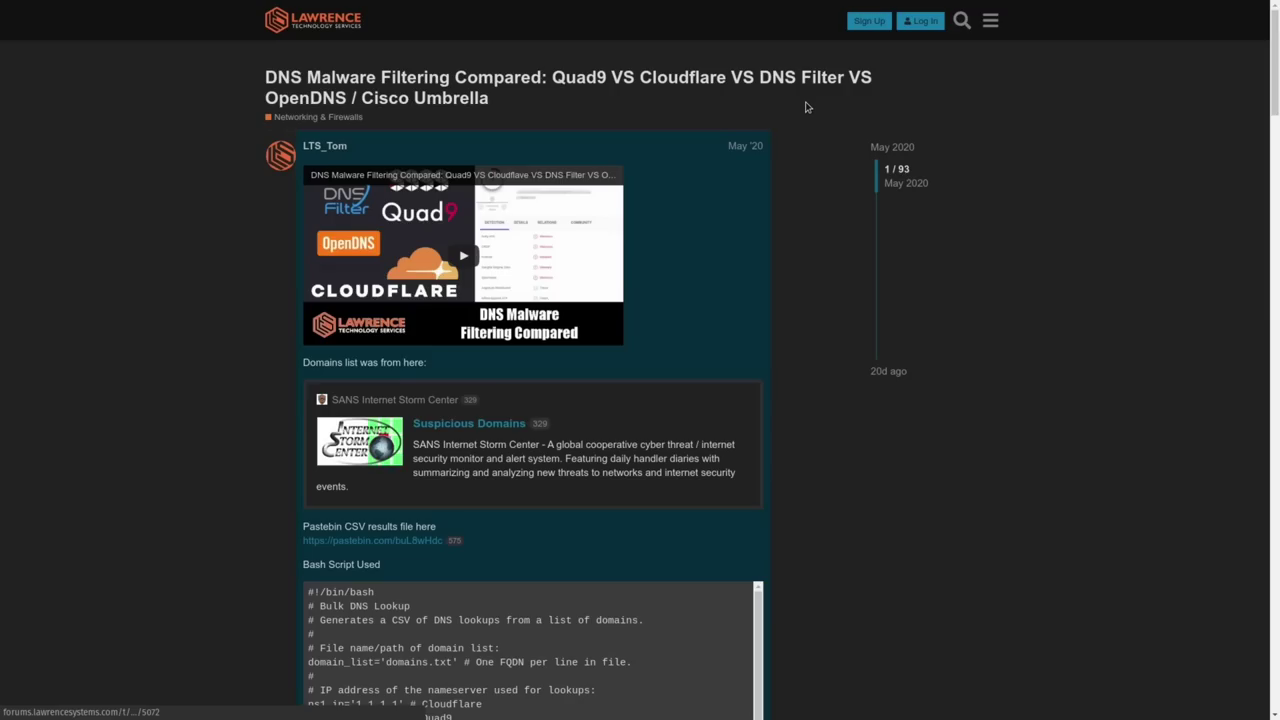
scroll(826, 249, down, 3)
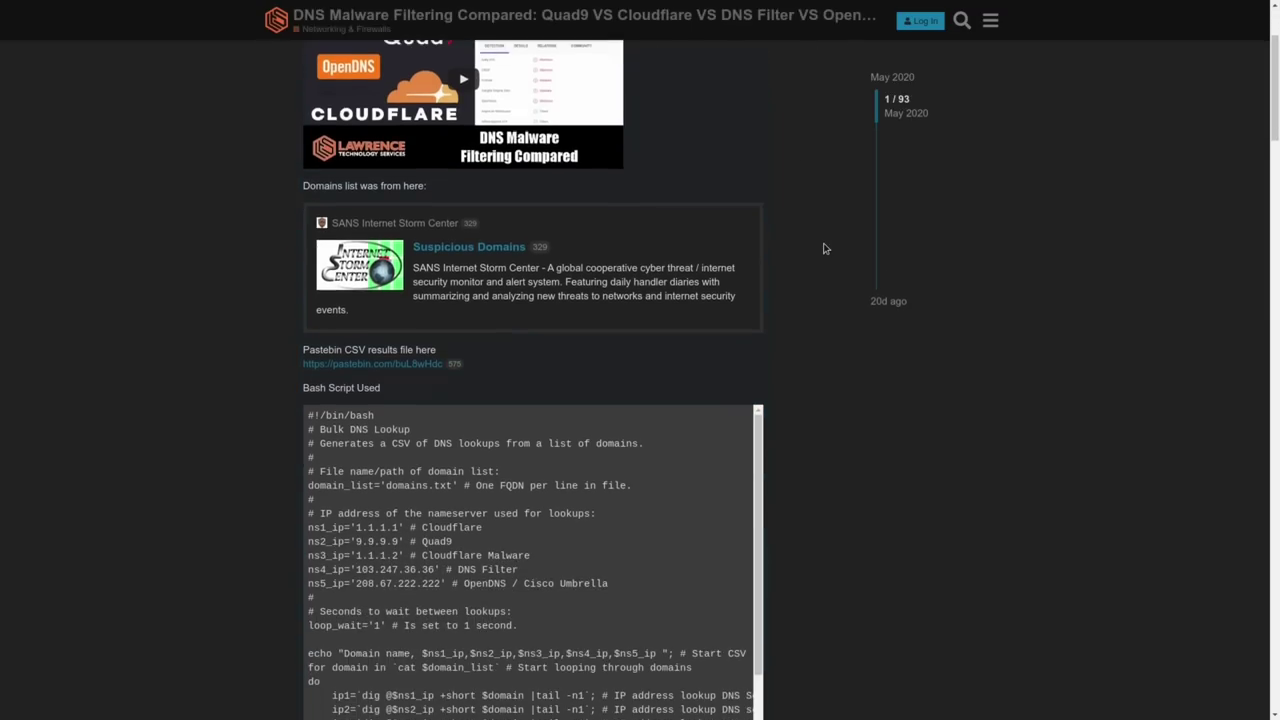
scroll(828, 247, down, 9)
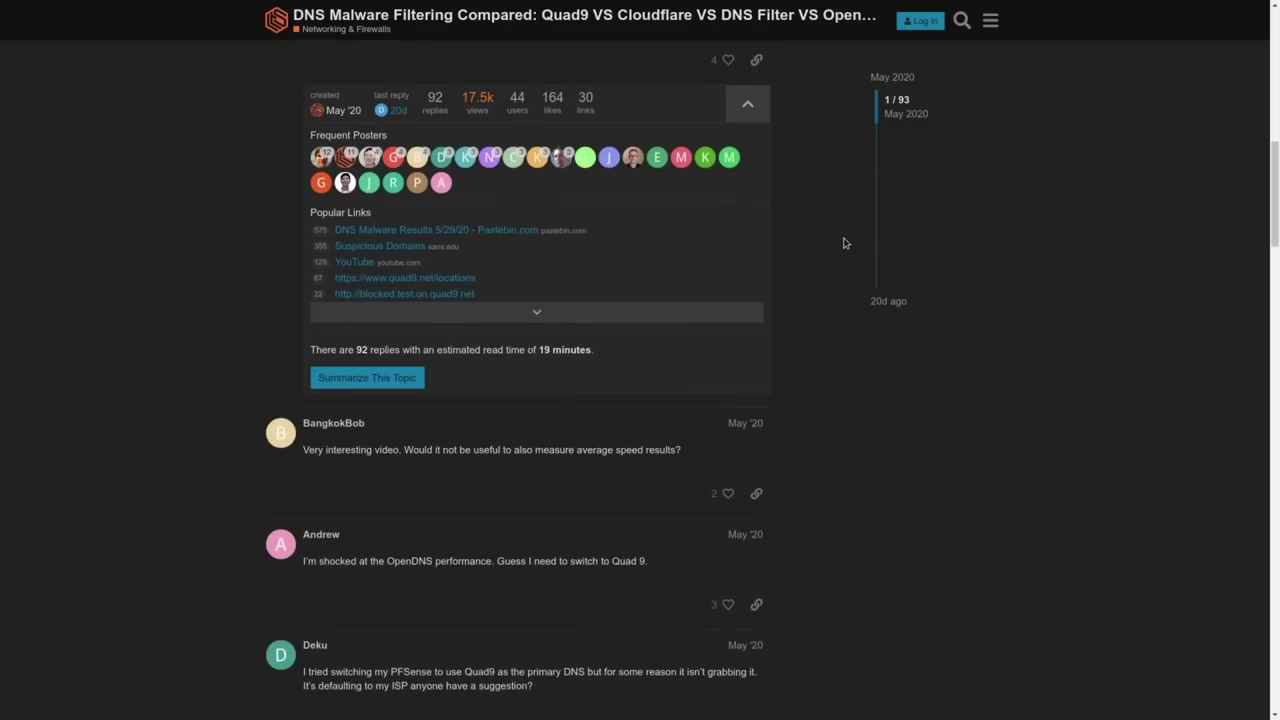